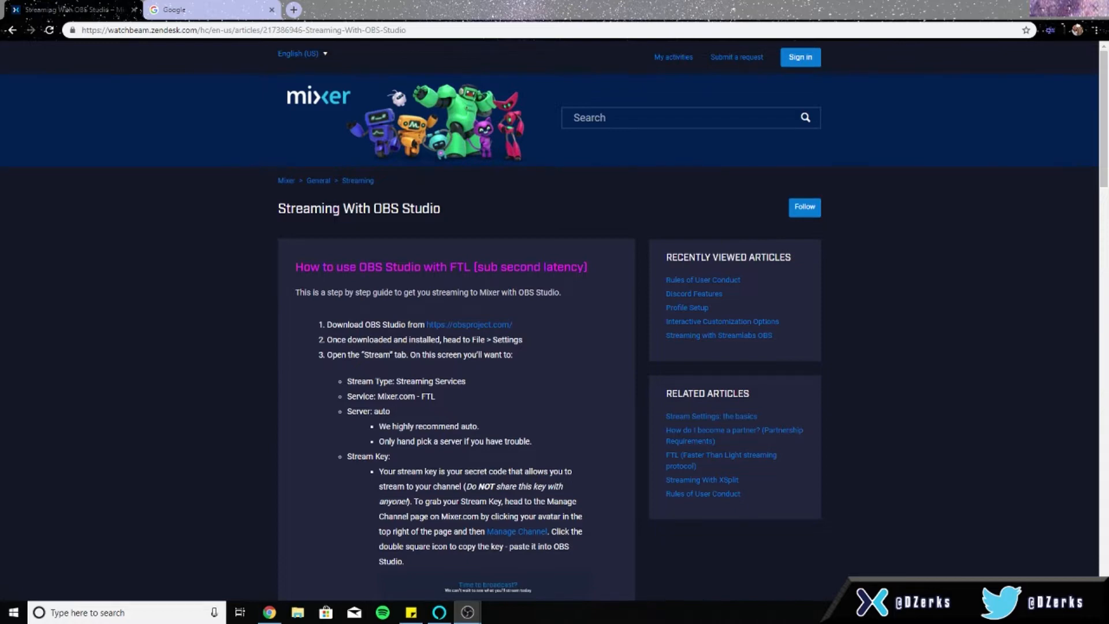
Step: Read the Mixer guide on streaming with OBS Studio, covering the FTL, advanced and RTMP sections
scroll(363, 497, "down", 13)
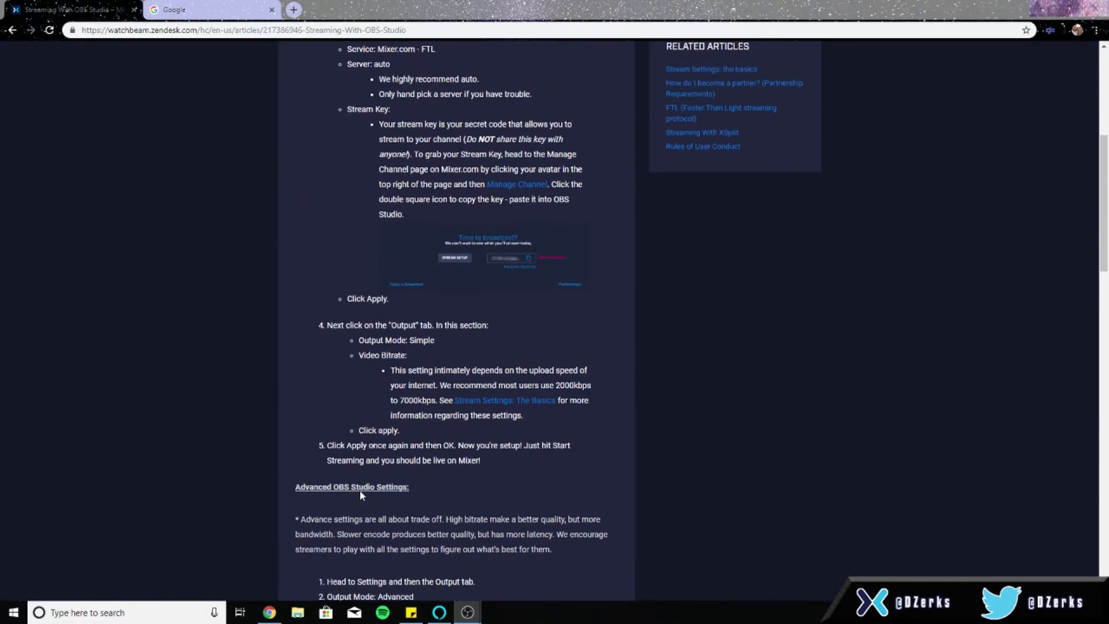
scroll(360, 495, "down", 6)
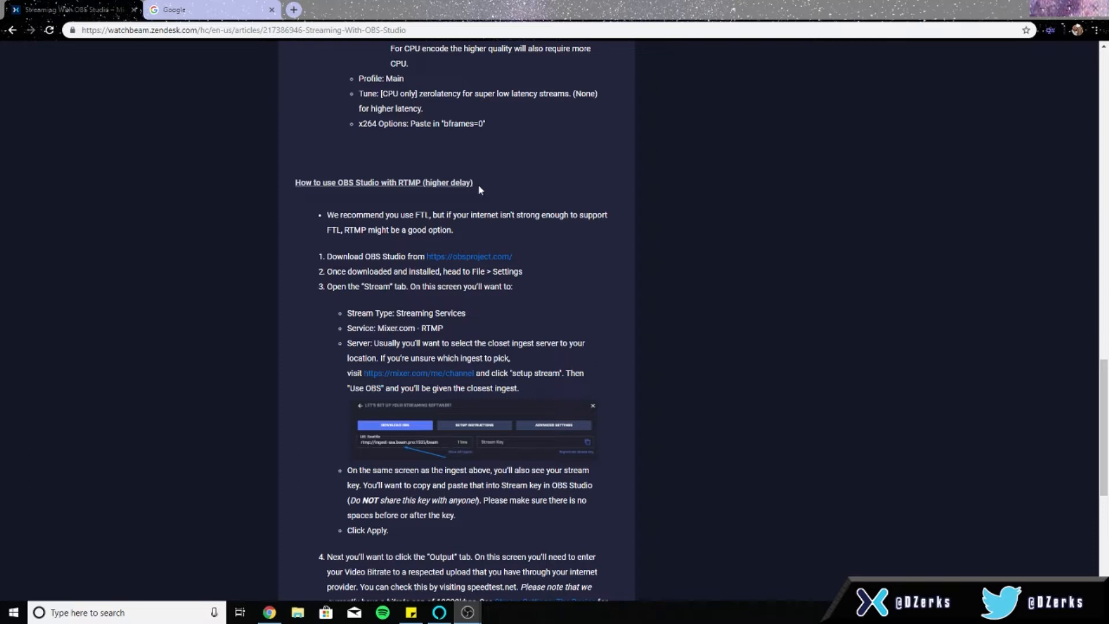
Step: Search Google for "internet speed test", open Speedtest by Ookla and run the test
left_click(217, 9)
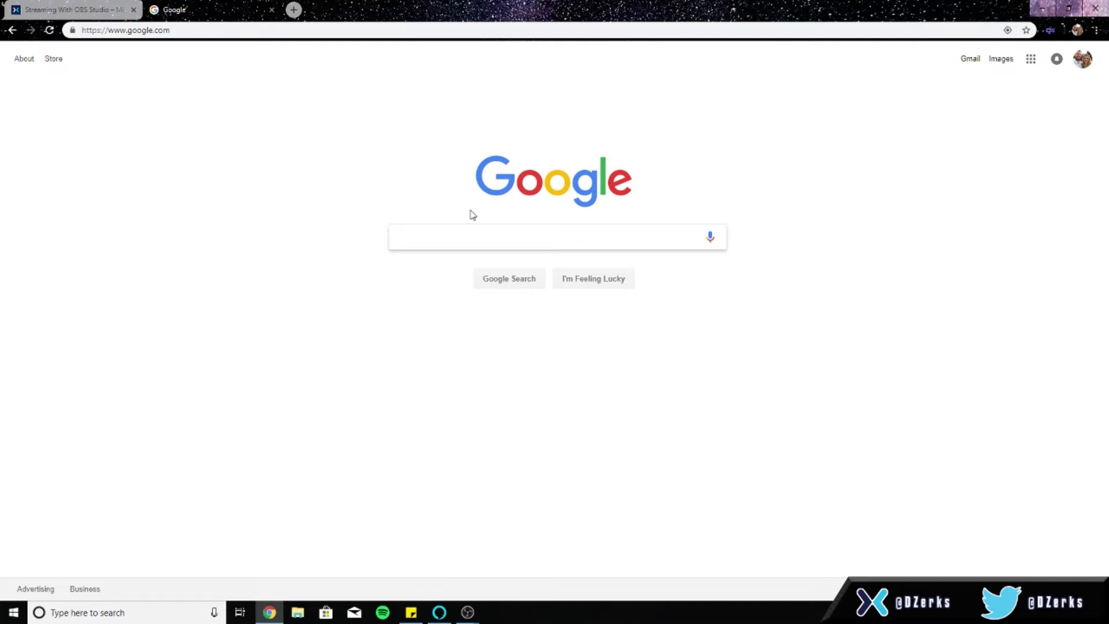
type("inter")
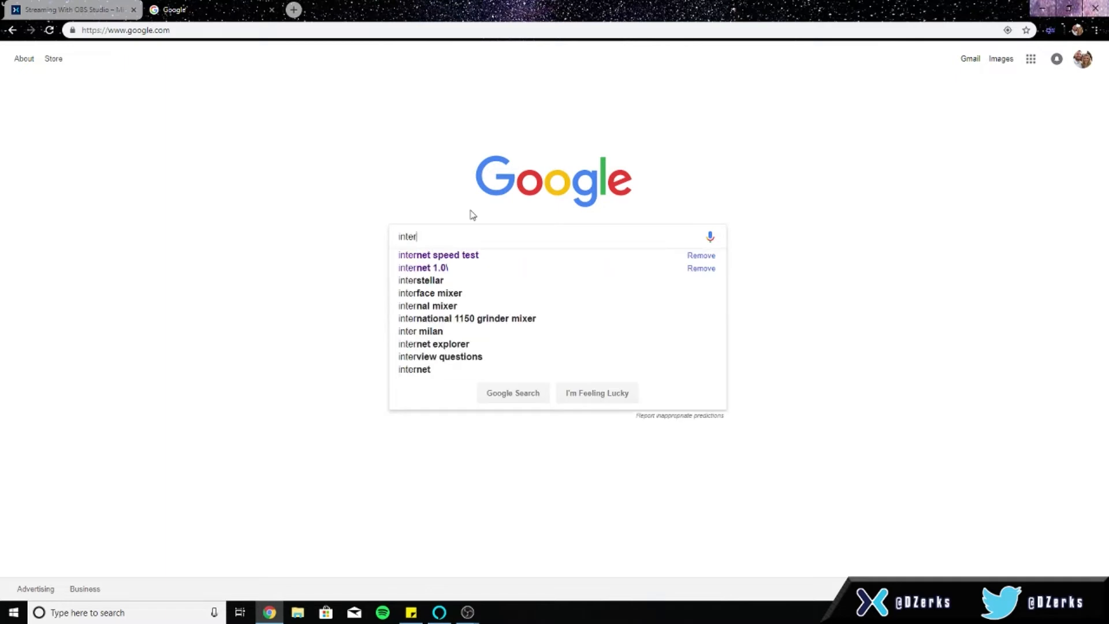
key("Down")
key("Return")
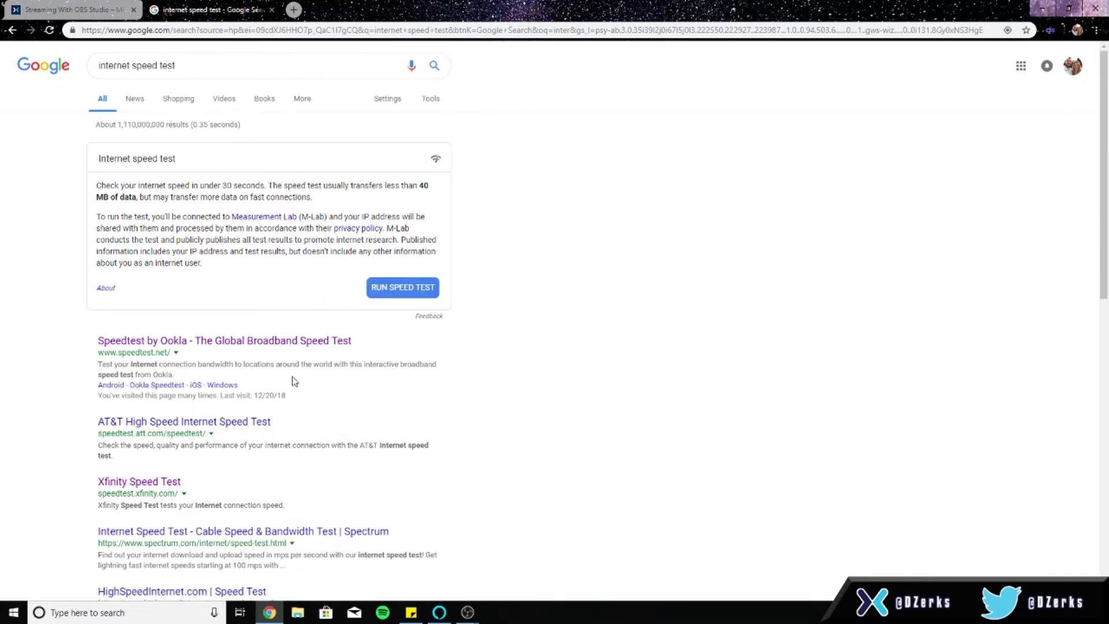
left_click(275, 343)
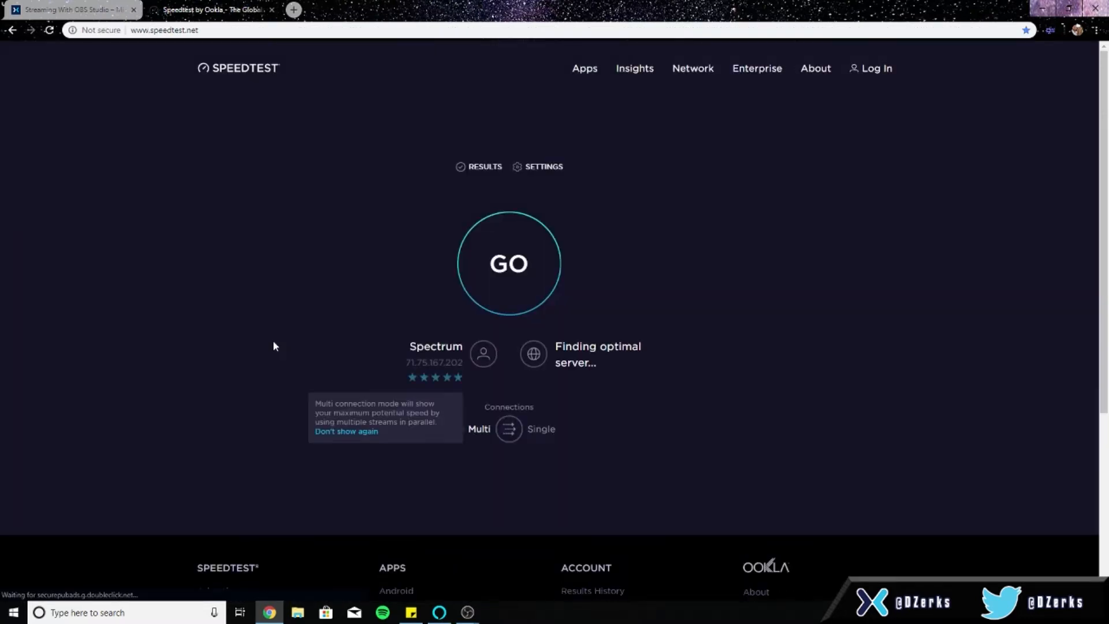
left_click(513, 284)
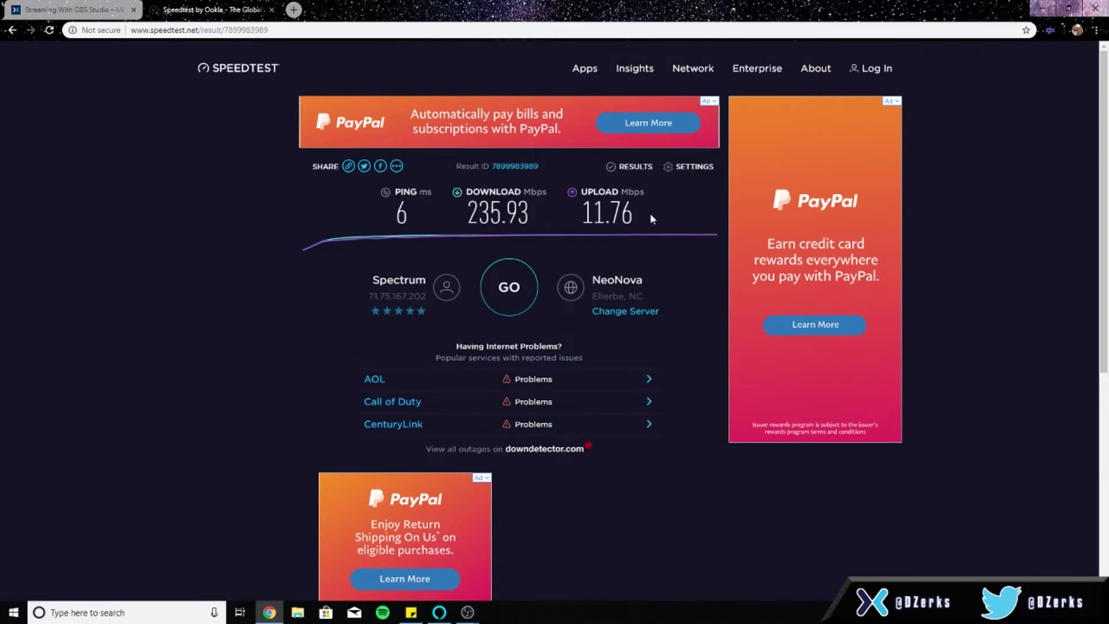
Step: Open Google in a new browser tab and search for "calculator"
left_click(289, 10)
type("goog")
key("Return")
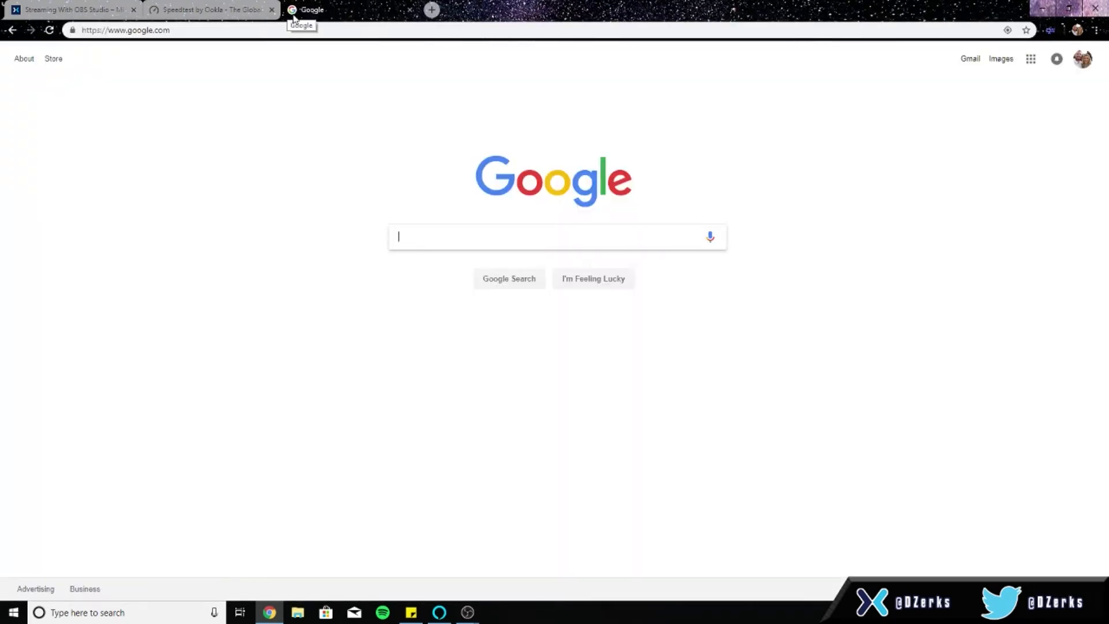
type("calc")
key("Down")
key("Return")
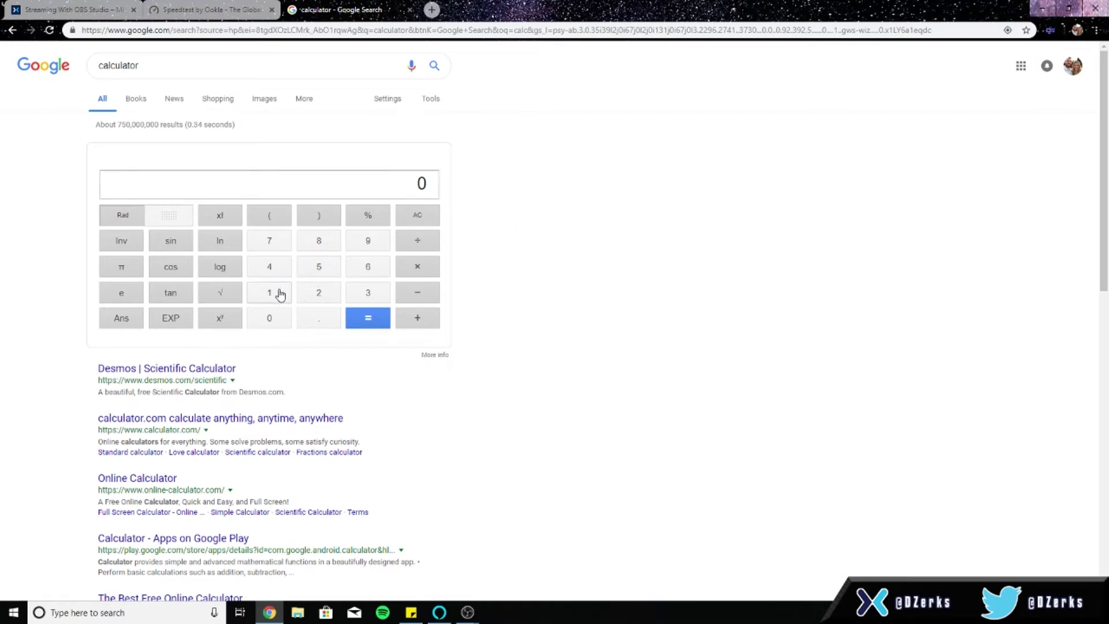
Step: Convert the upload speed to kbps by calculating 11.76 × 1000
double_click(276, 295)
left_click(320, 318)
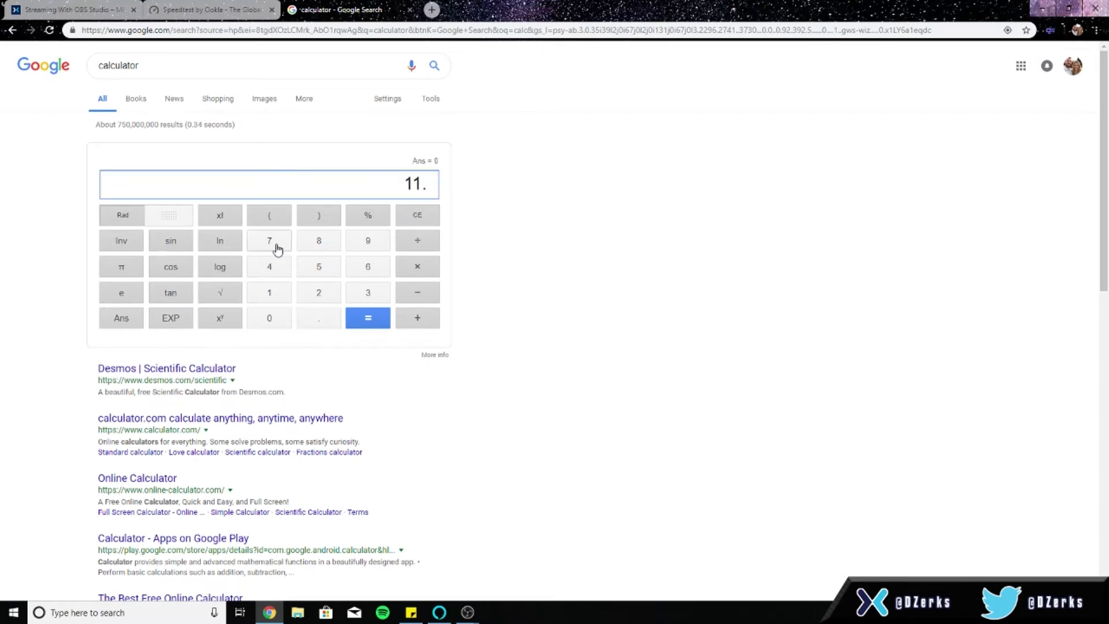
left_click(277, 247)
left_click(365, 275)
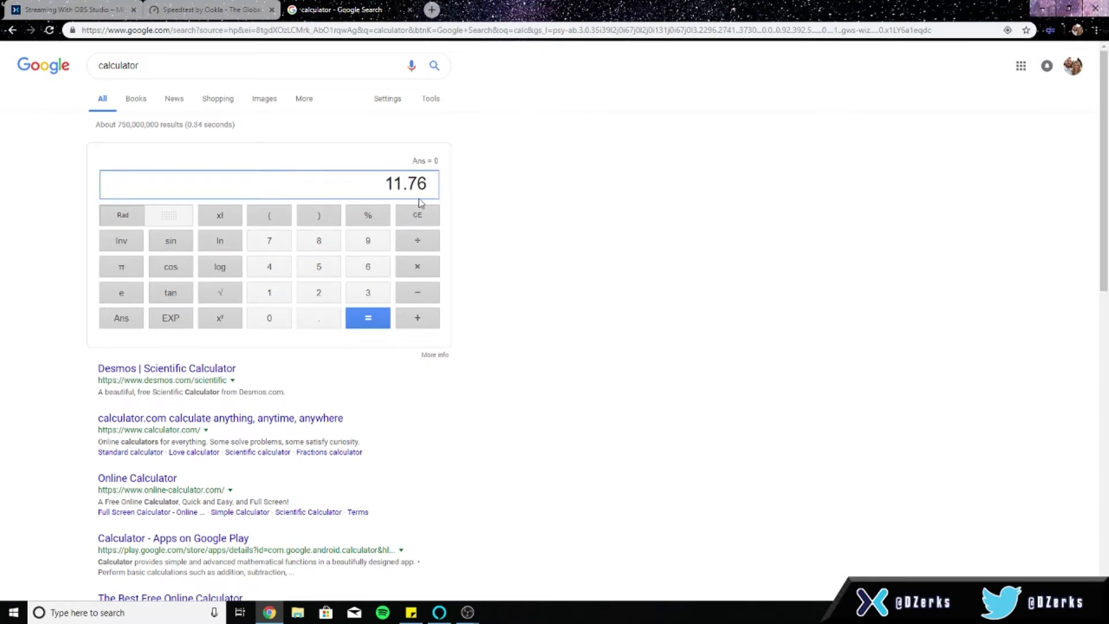
left_click(417, 274)
left_click(268, 293)
left_click(270, 317)
double_click(269, 318)
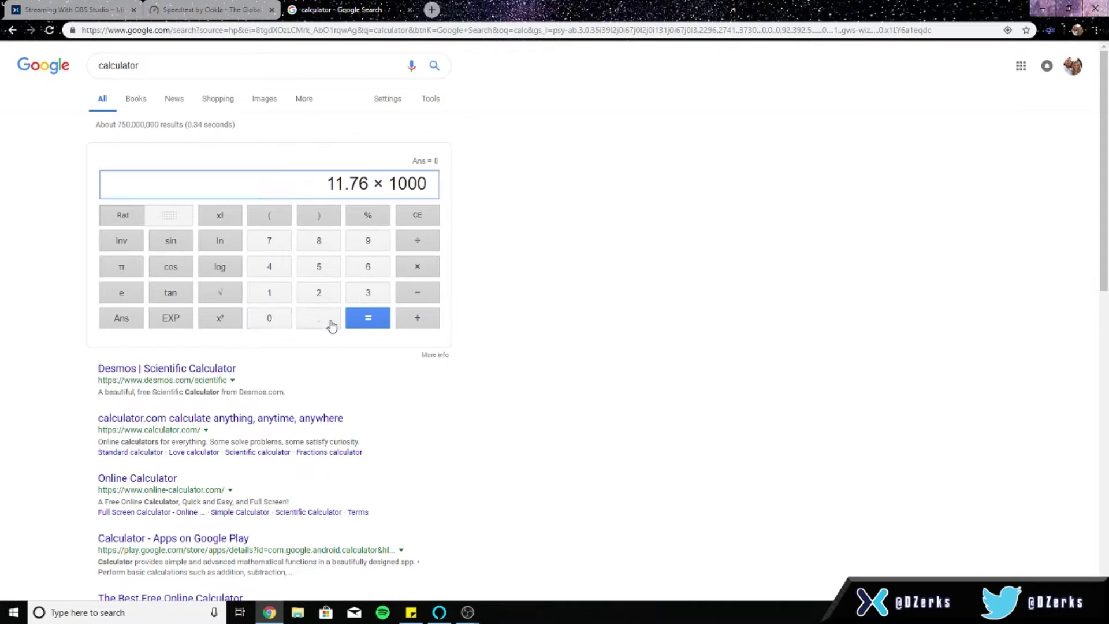
left_click(370, 320)
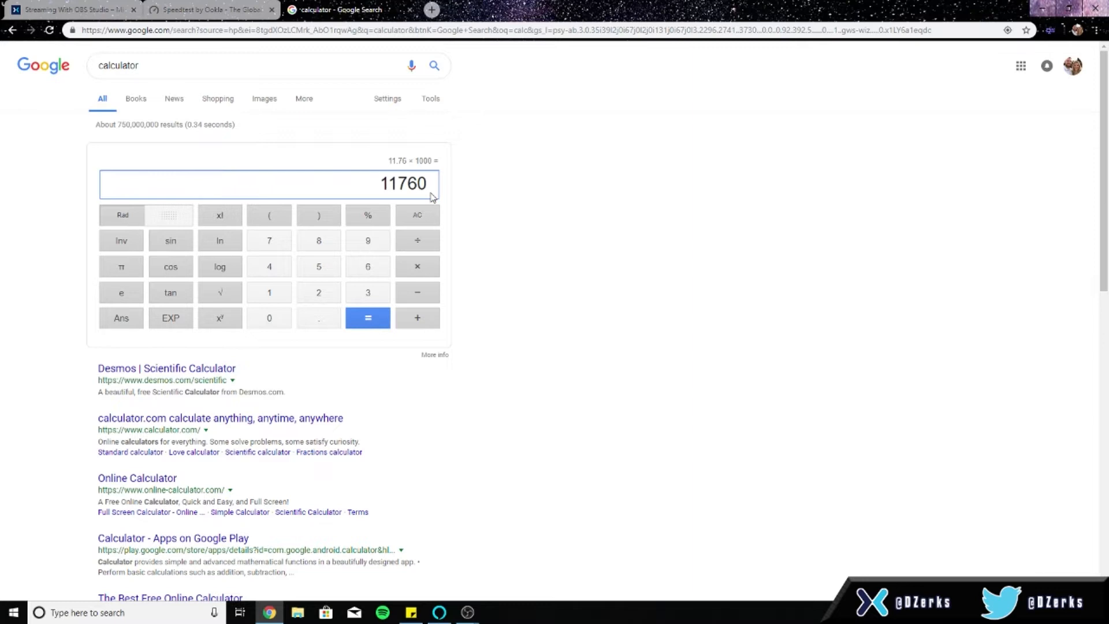
left_click_drag(426, 184, 360, 189)
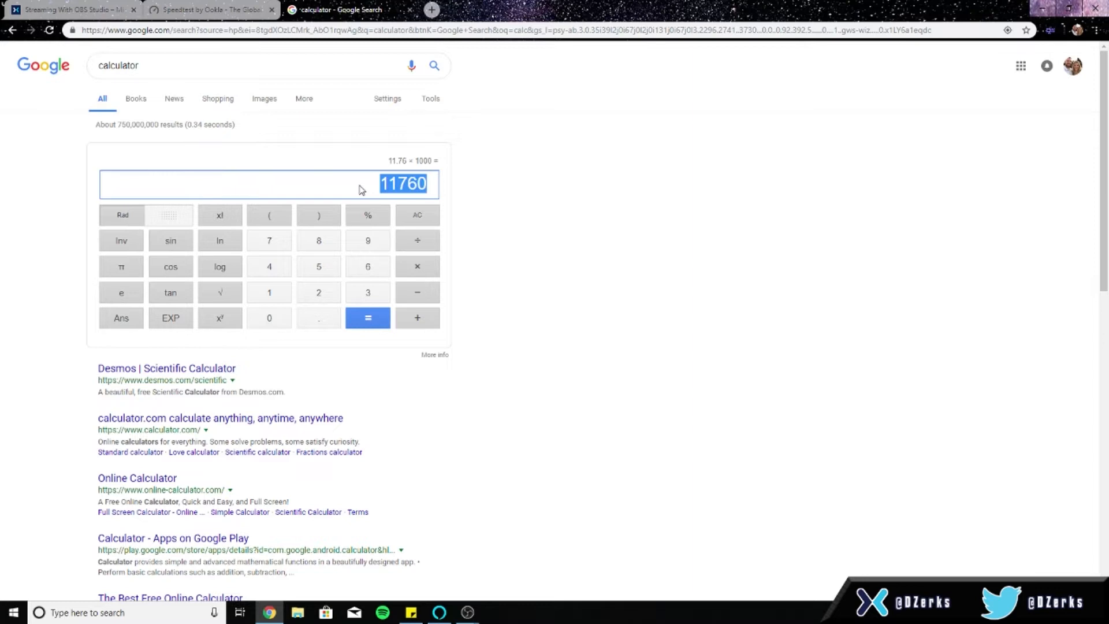
Step: Multiply the calculated upload speed by .8 to get 80 percent of it
left_click(423, 272)
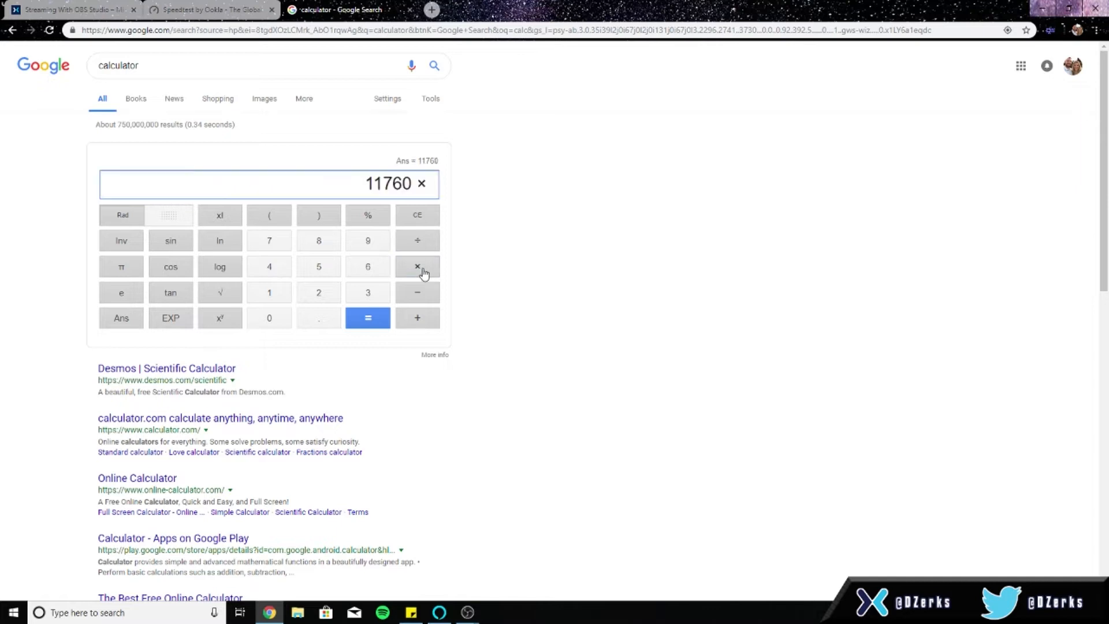
left_click(318, 324)
left_click(311, 250)
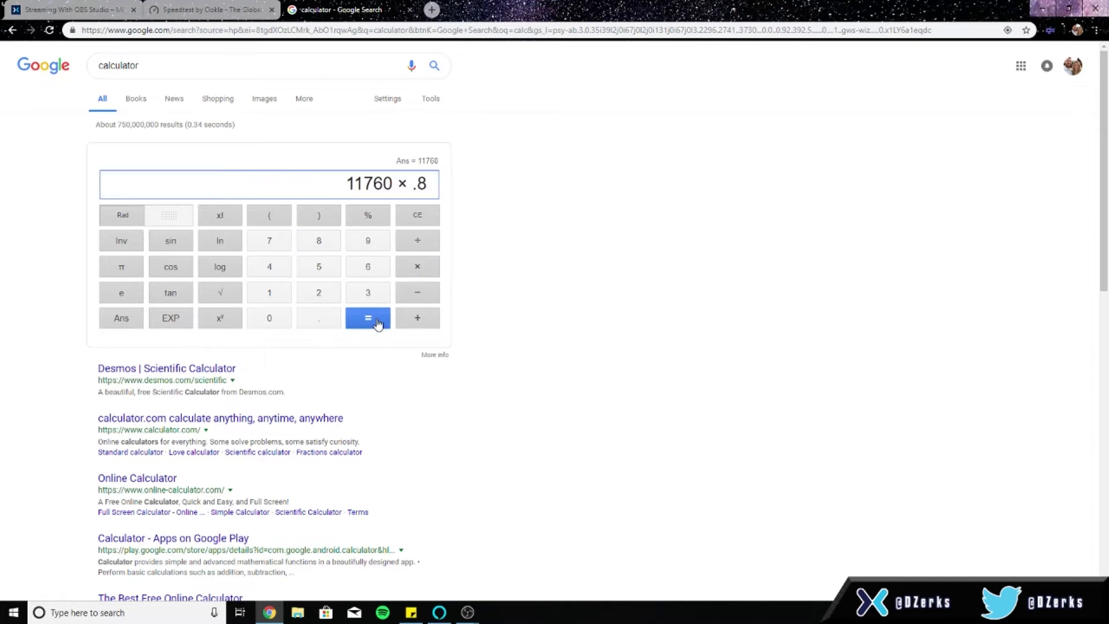
left_click(381, 318)
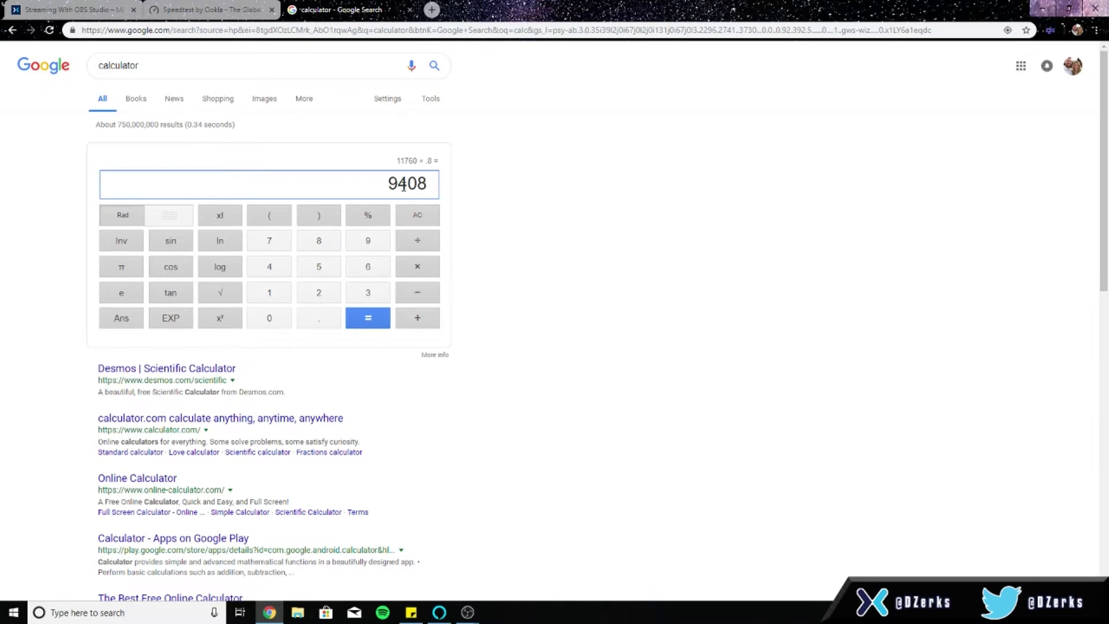
Step: Replace the calculator's result with 2500
left_click_drag(386, 184, 427, 182)
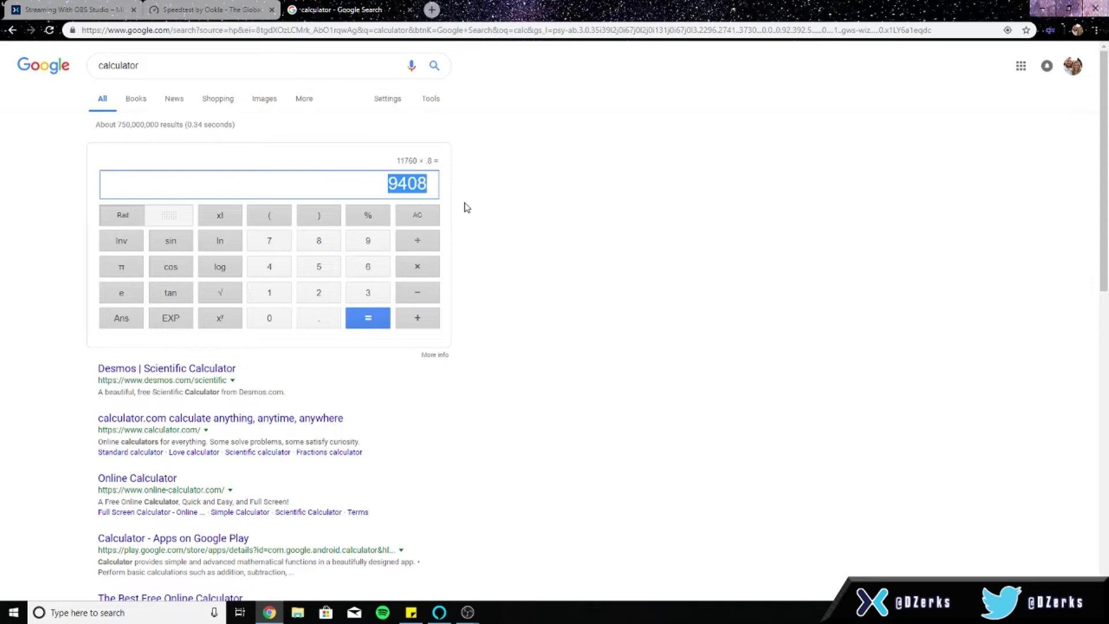
key("BackSpace")
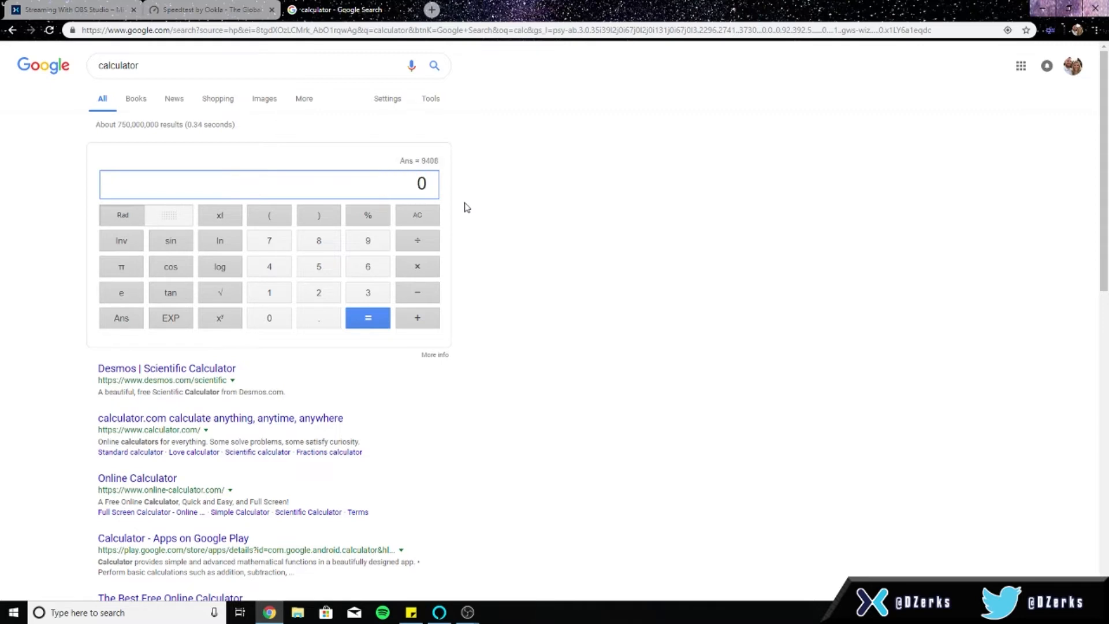
type("2500")
Step: Search Google for "us average internet speed", and close that tab after reading the answer
double_click(208, 65)
type("us average internet speed")
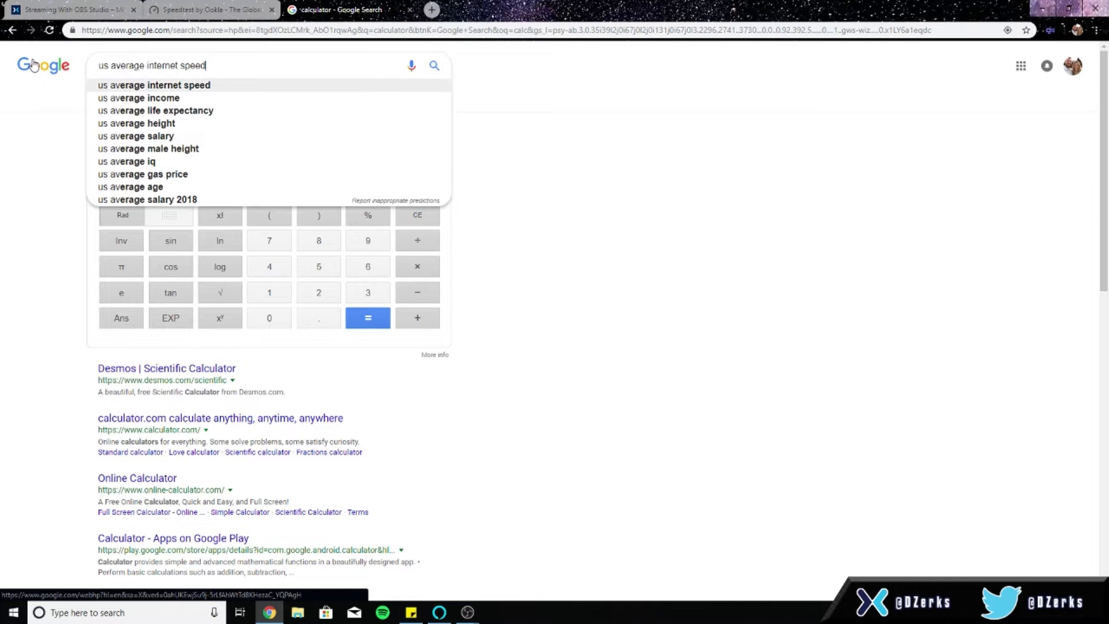
key("Return")
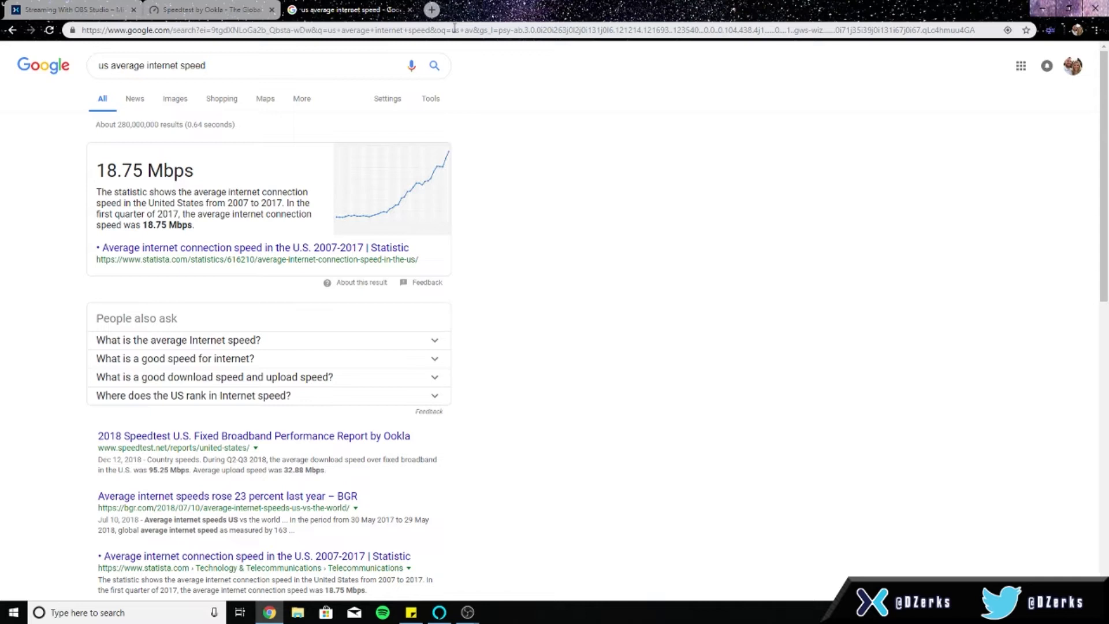
left_click(410, 10)
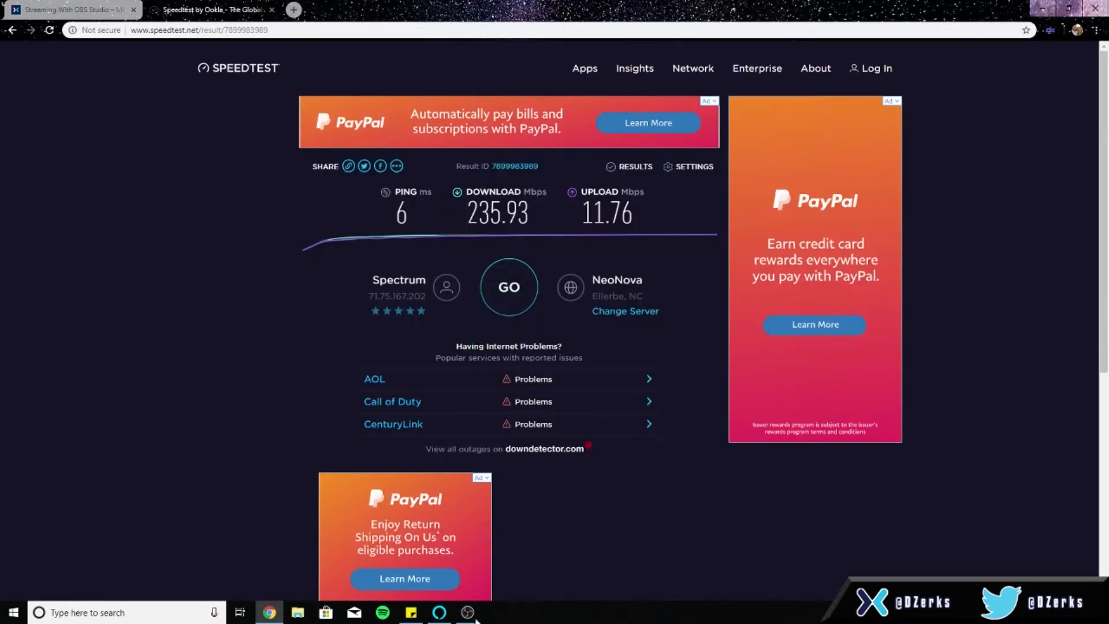
Step: Switch to OBS Studio, open its settings and review all of the General options
mouse_move(472, 620)
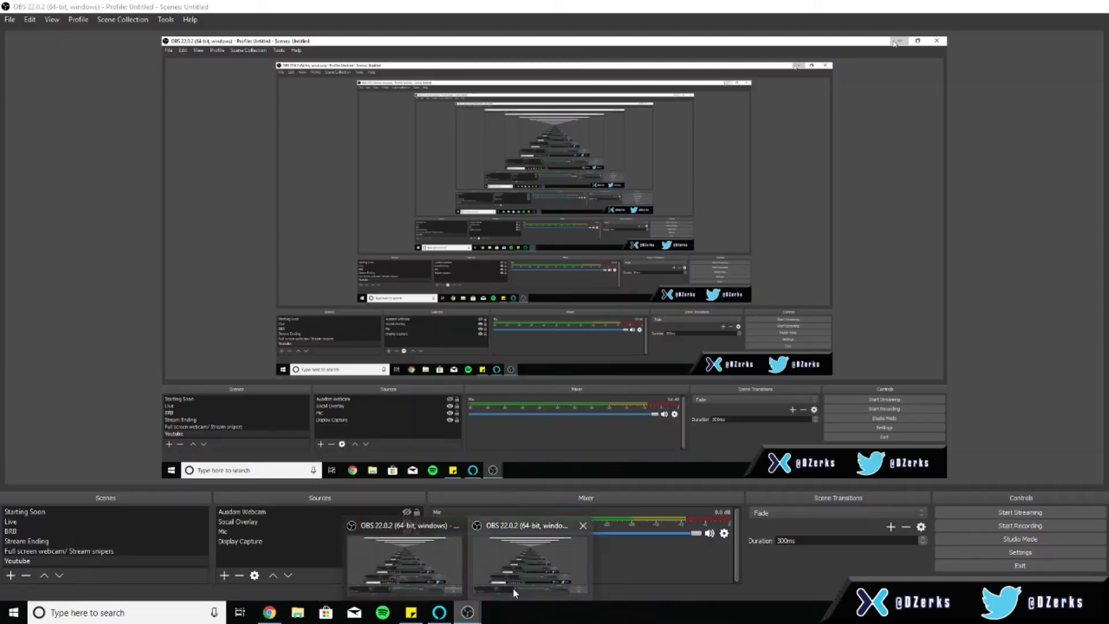
left_click(514, 592)
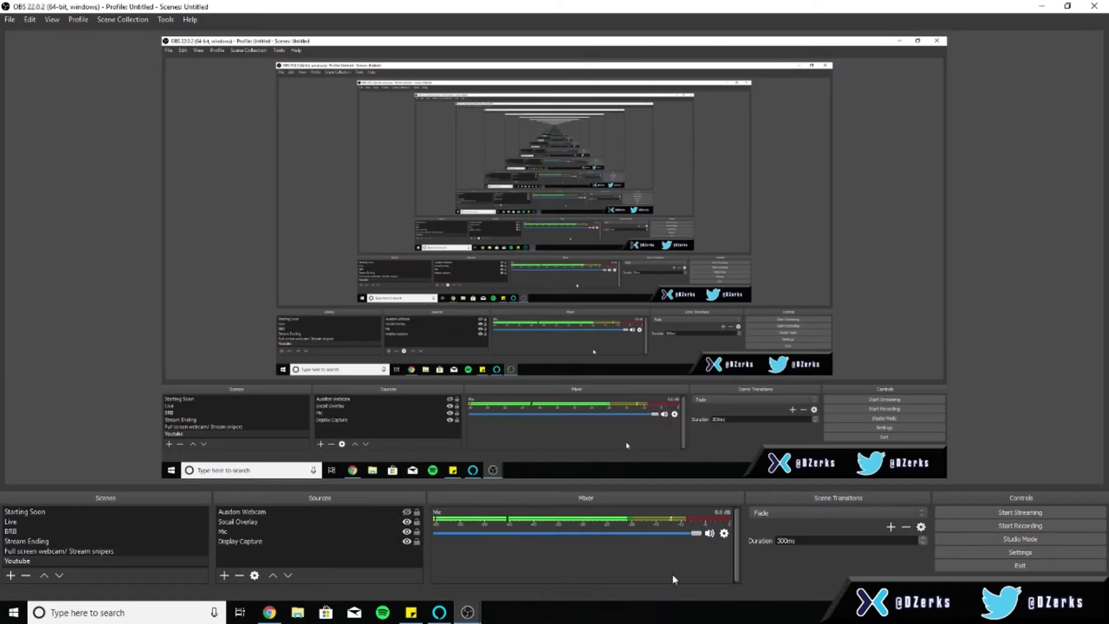
left_click(1028, 553)
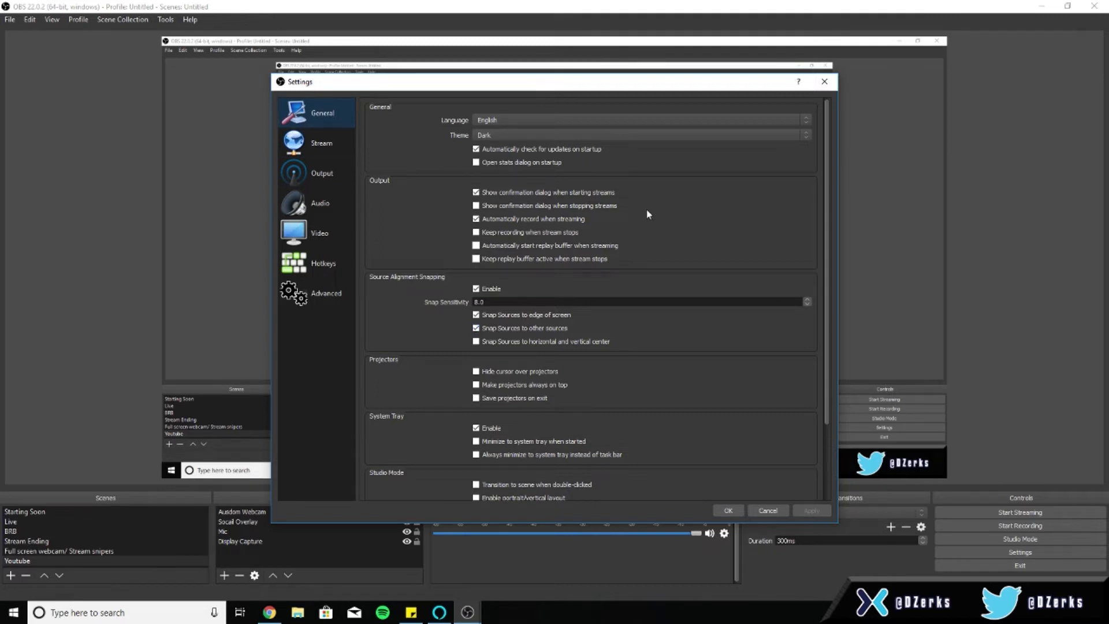
scroll(653, 377, "down", 3)
scroll(655, 376, "down", 1)
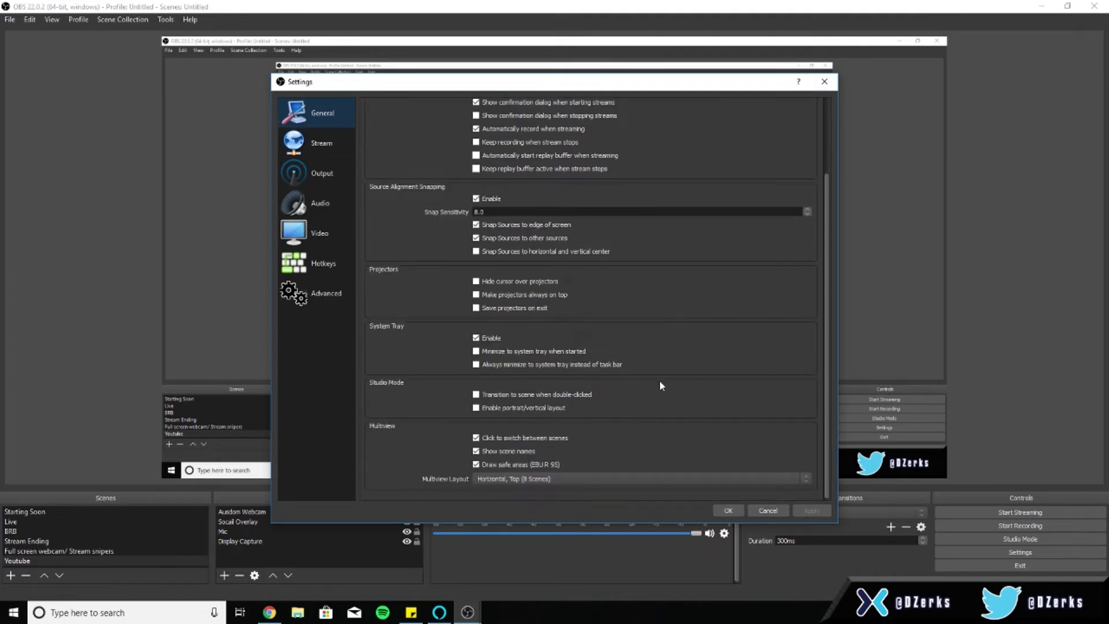
scroll(660, 381, "up", 5)
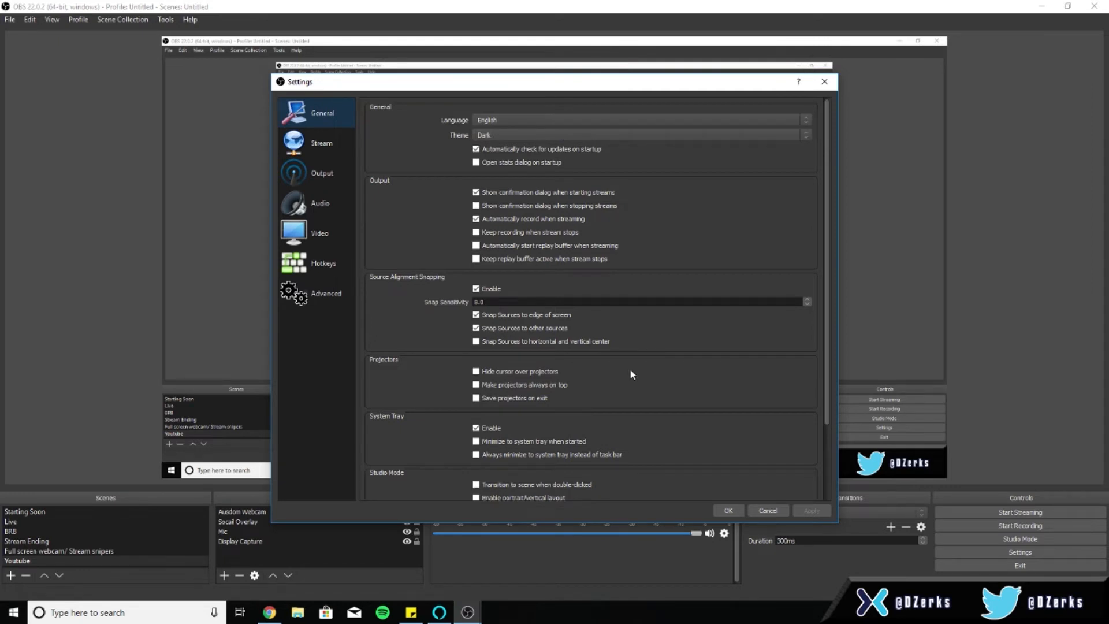
Step: In the Stream settings, select Streaming Services as the stream type
left_click(324, 145)
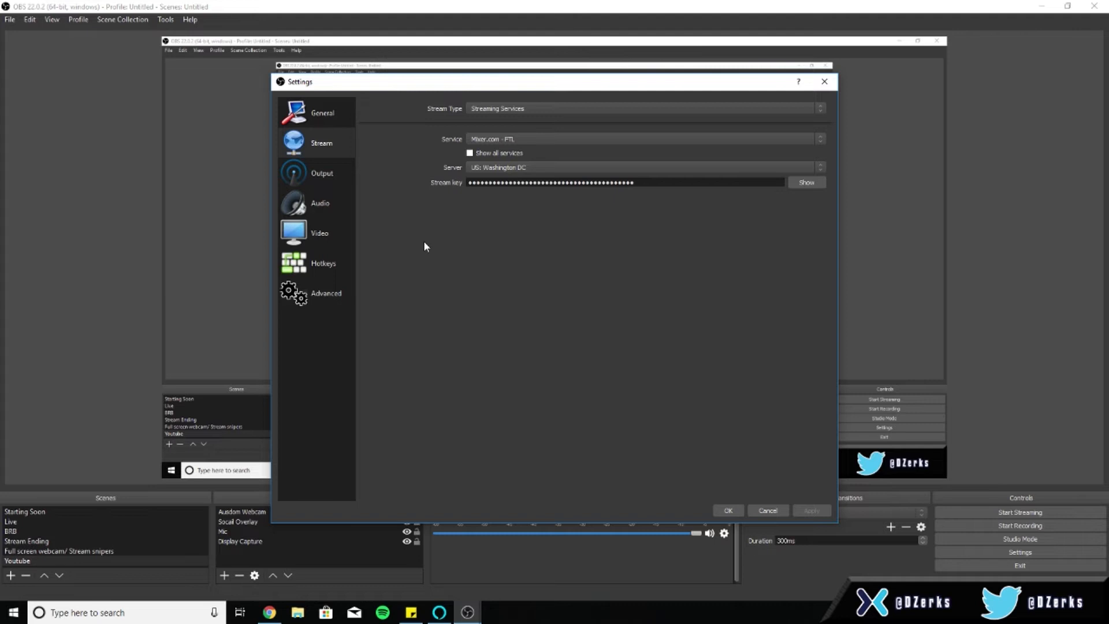
left_click(584, 110)
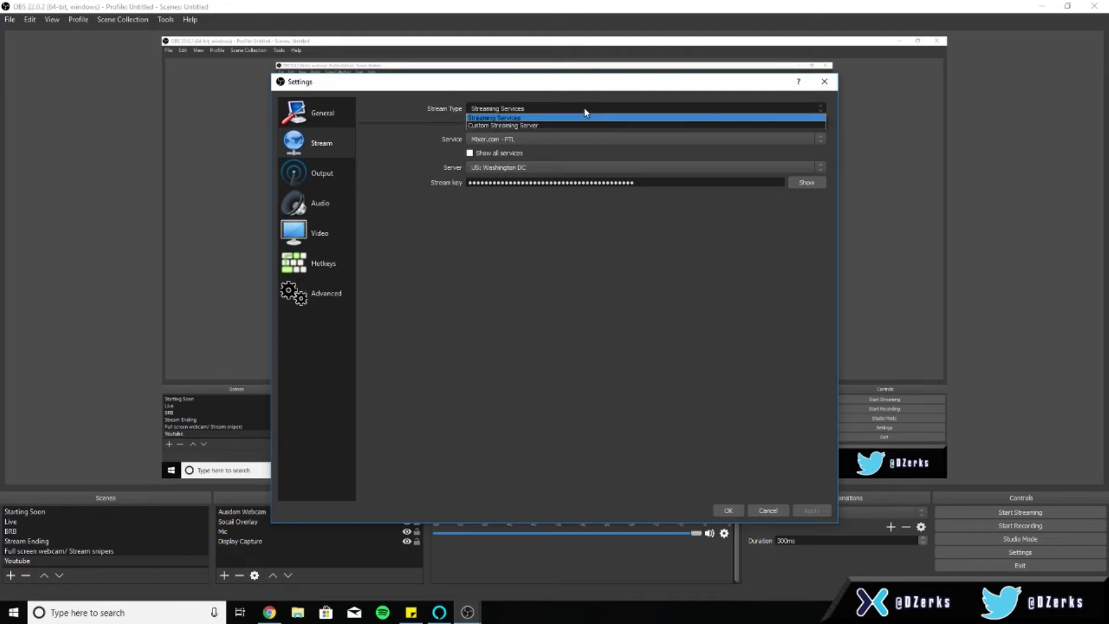
left_click(521, 119)
left_click(521, 109)
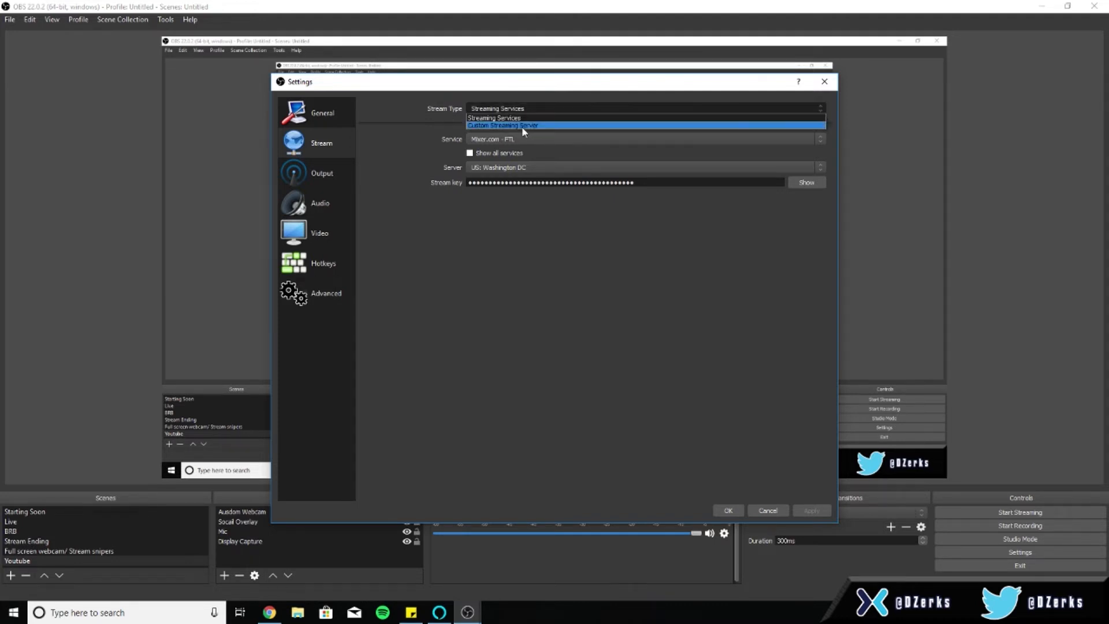
left_click(523, 118)
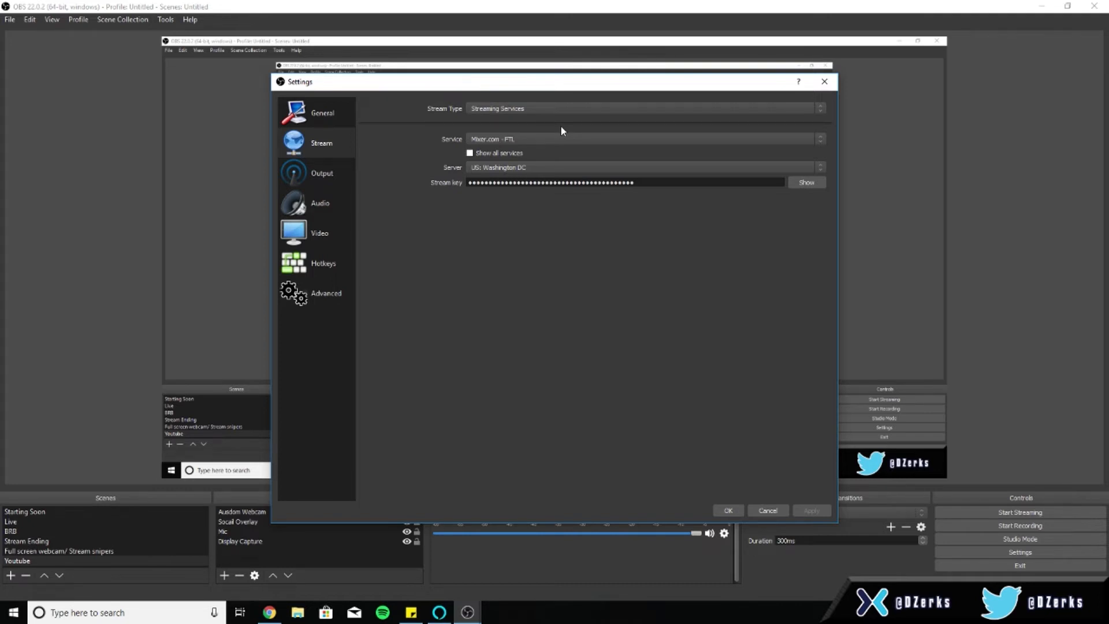
Step: Select Mixer.com - FTL as the streaming service and view the list of available servers
left_click(511, 140)
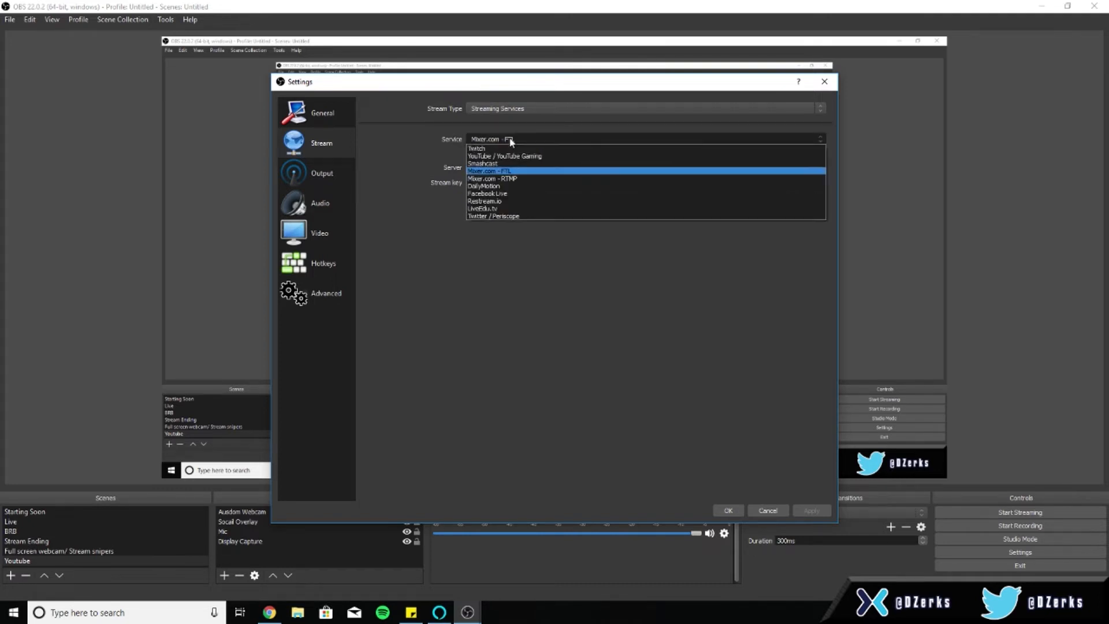
left_click(526, 169)
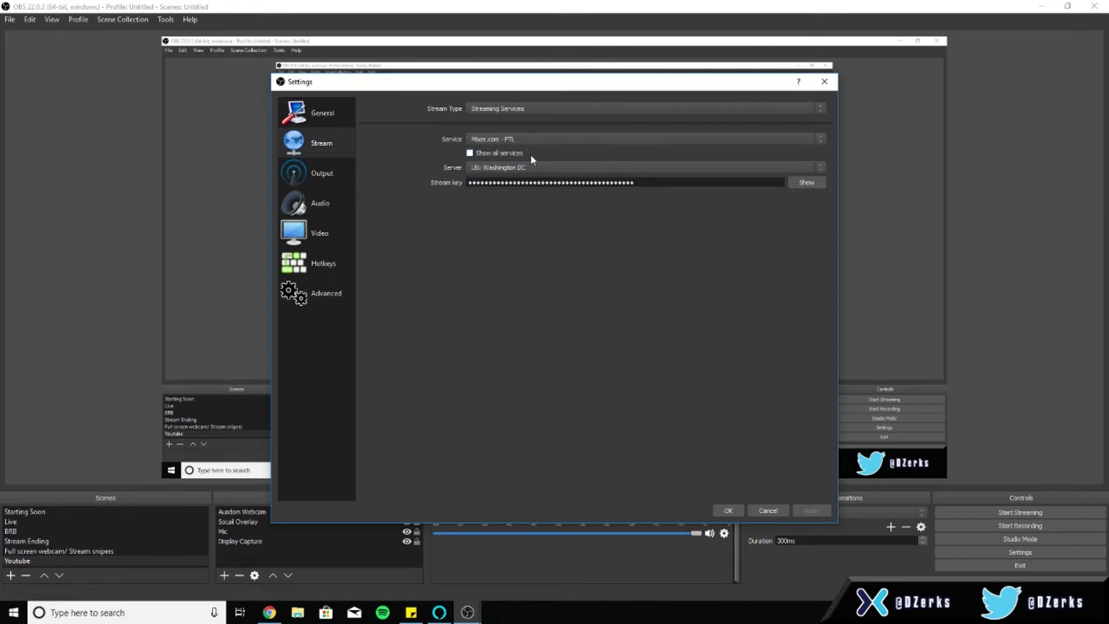
left_click(486, 169)
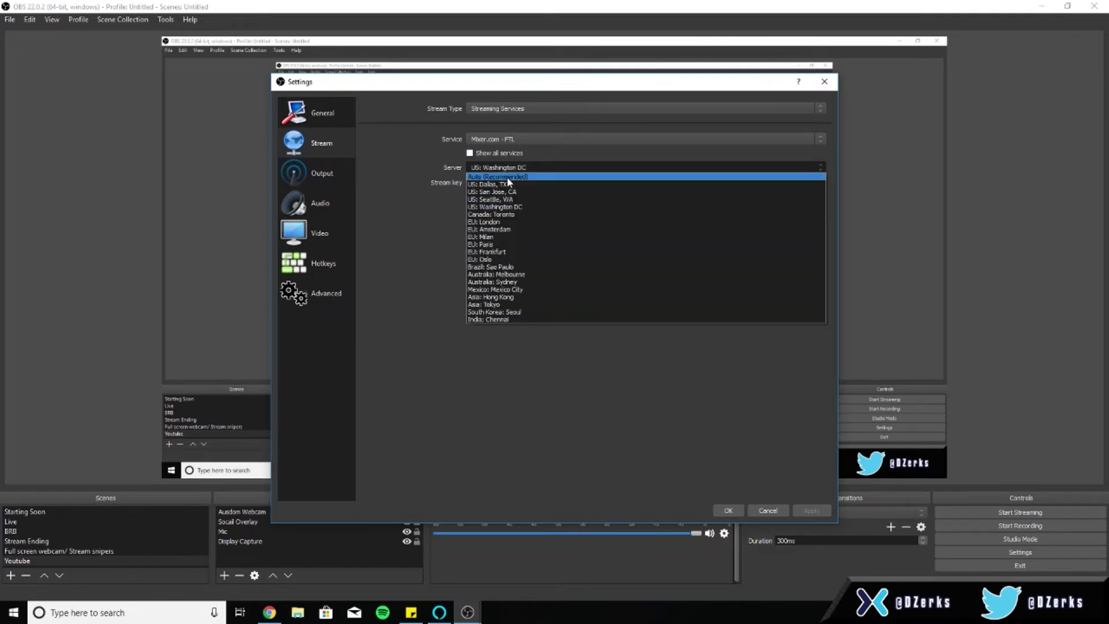
left_click(444, 168)
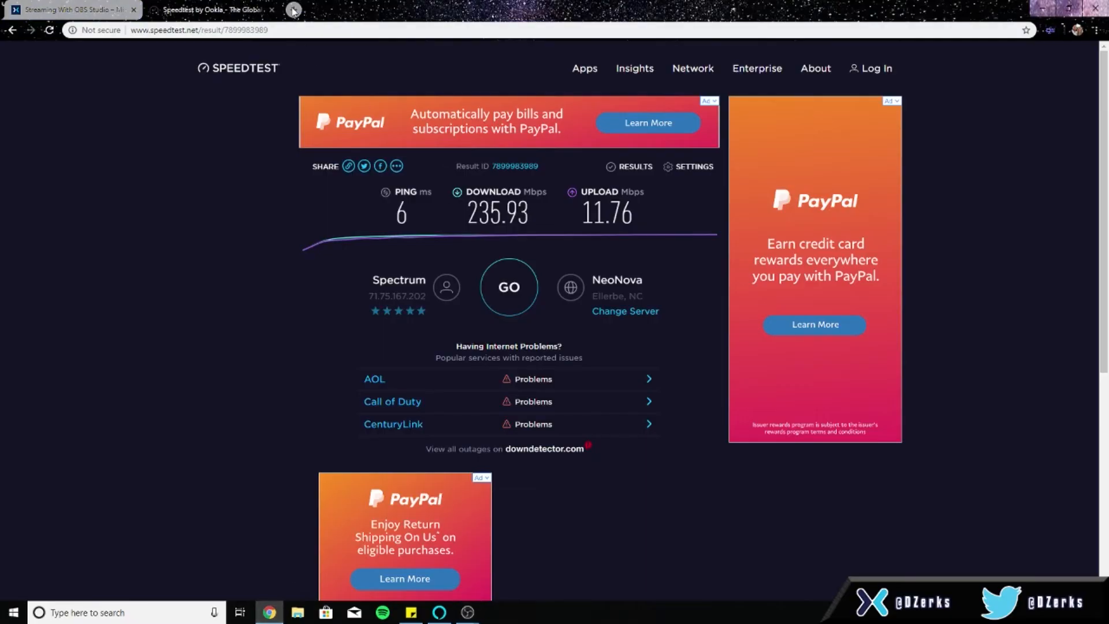
Step: Open mixer.com in a new tab, go to the channel's broadcast management page, and show the stream setup details for OBS
left_click(294, 10)
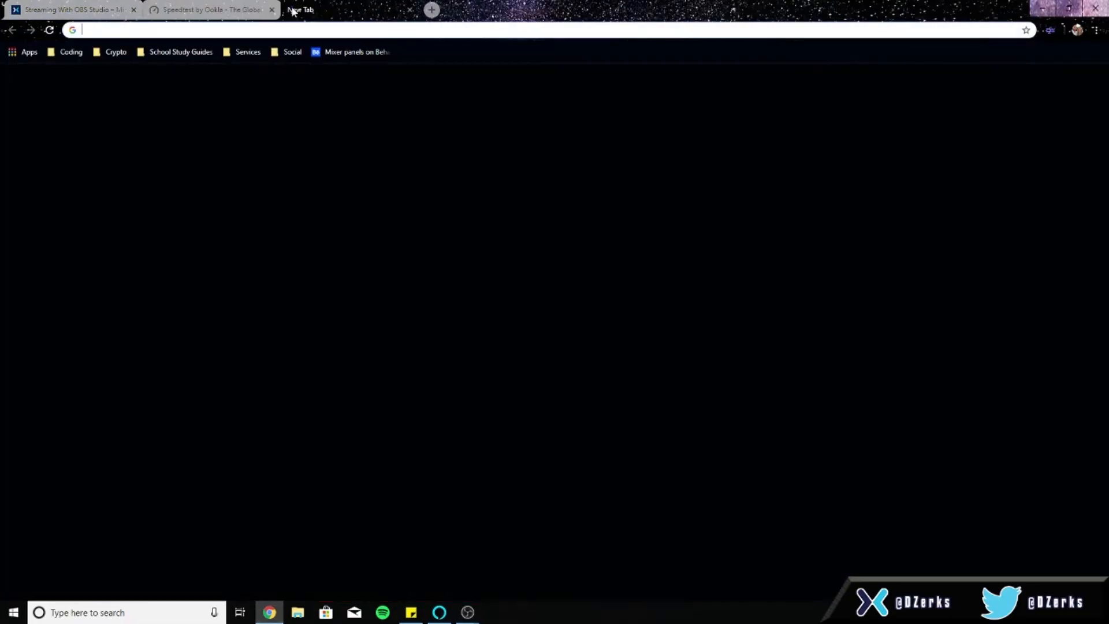
type("mixer")
key("Return")
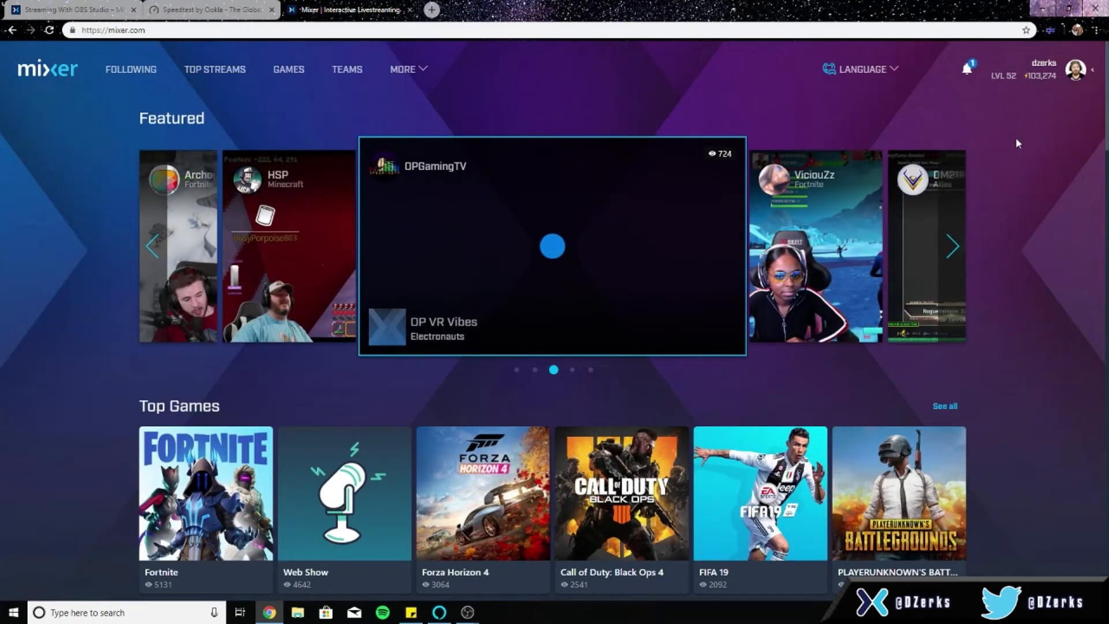
left_click(1078, 73)
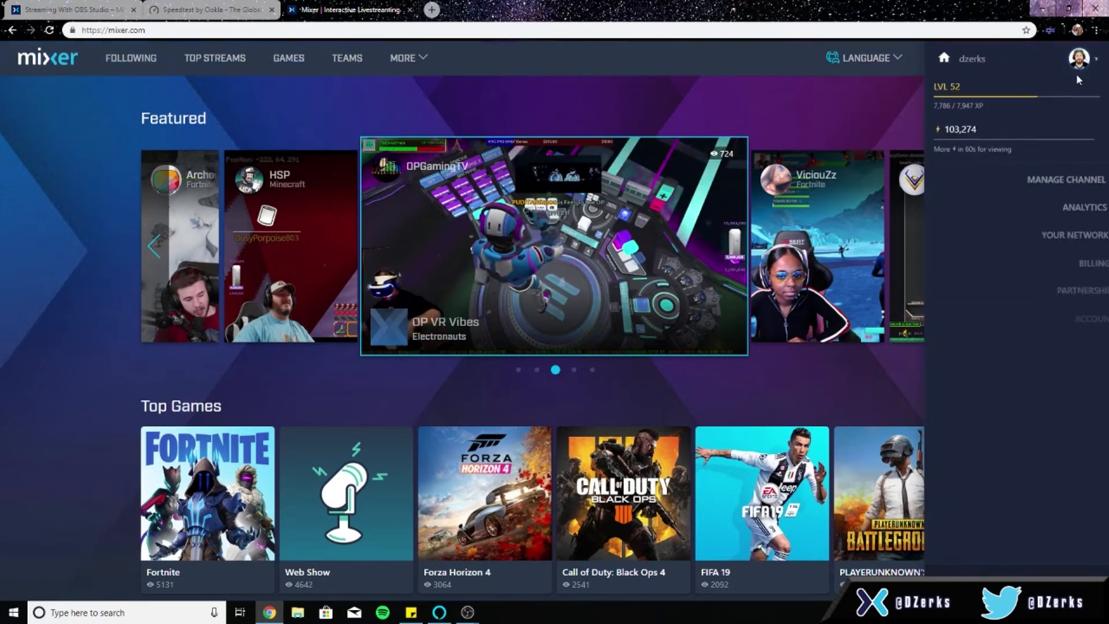
left_click(1056, 184)
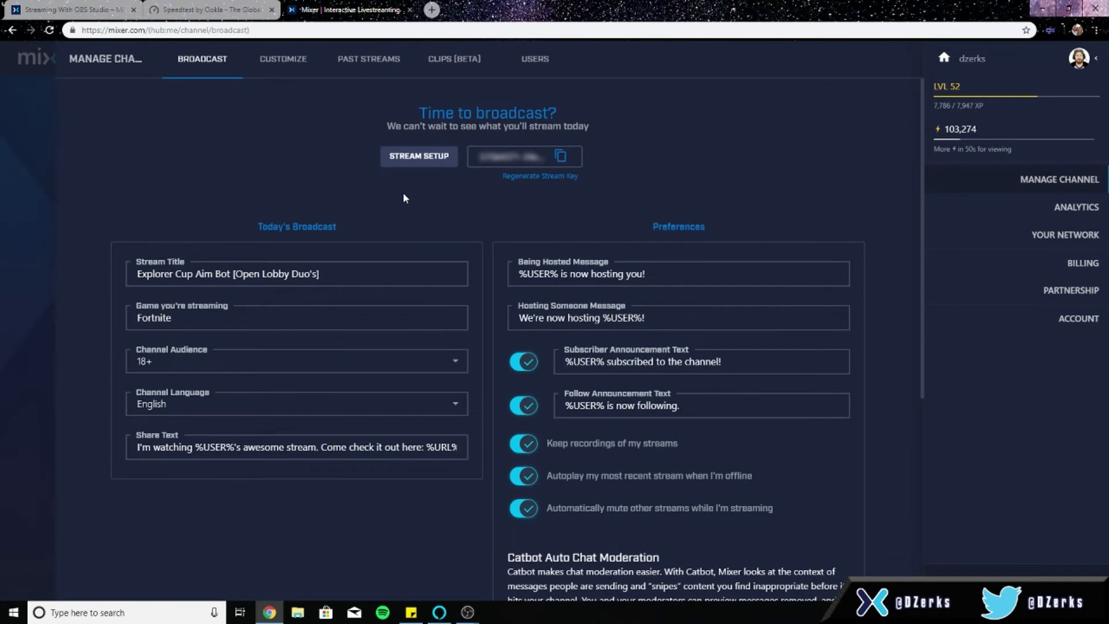
left_click(428, 158)
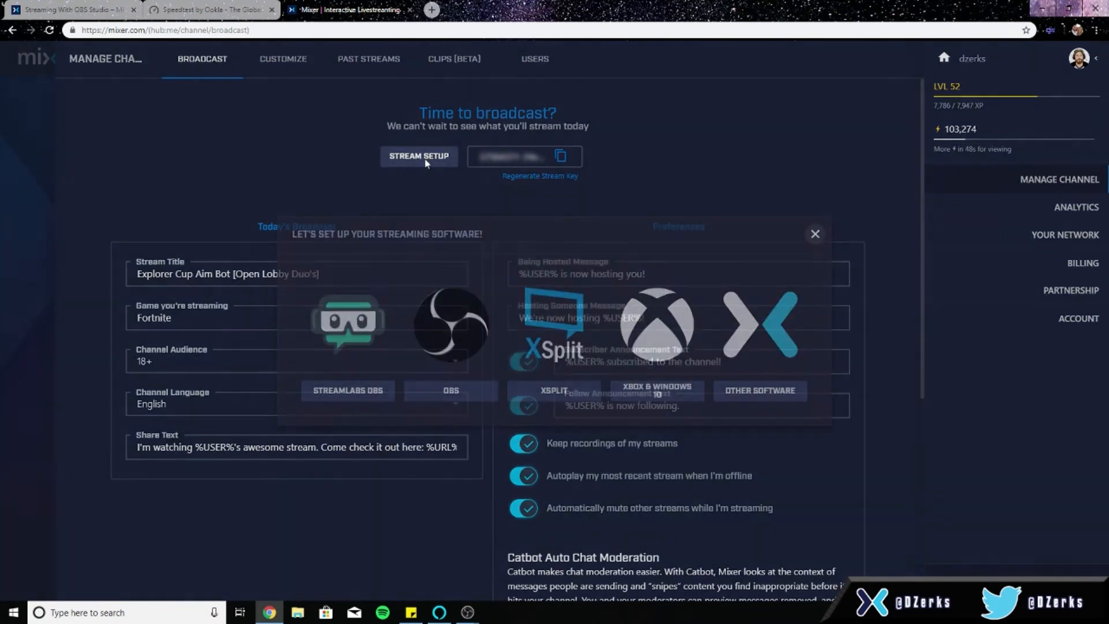
left_click(469, 391)
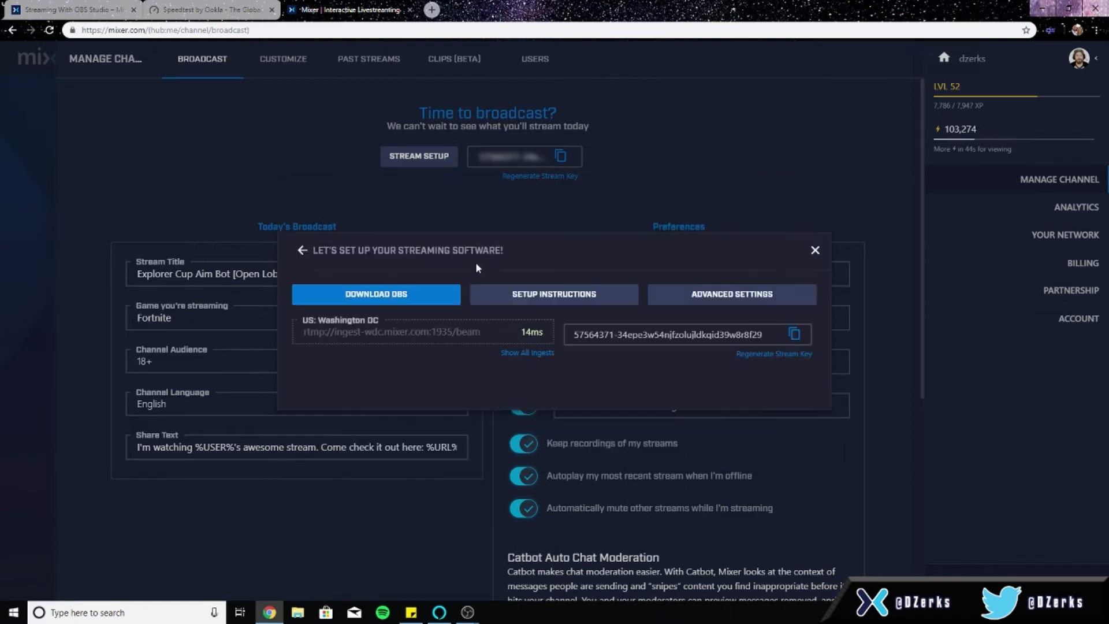
Step: Open the OBS download page in a separate tab, review the available operating system versions, and close that tab
right_click(424, 300)
left_click(456, 307)
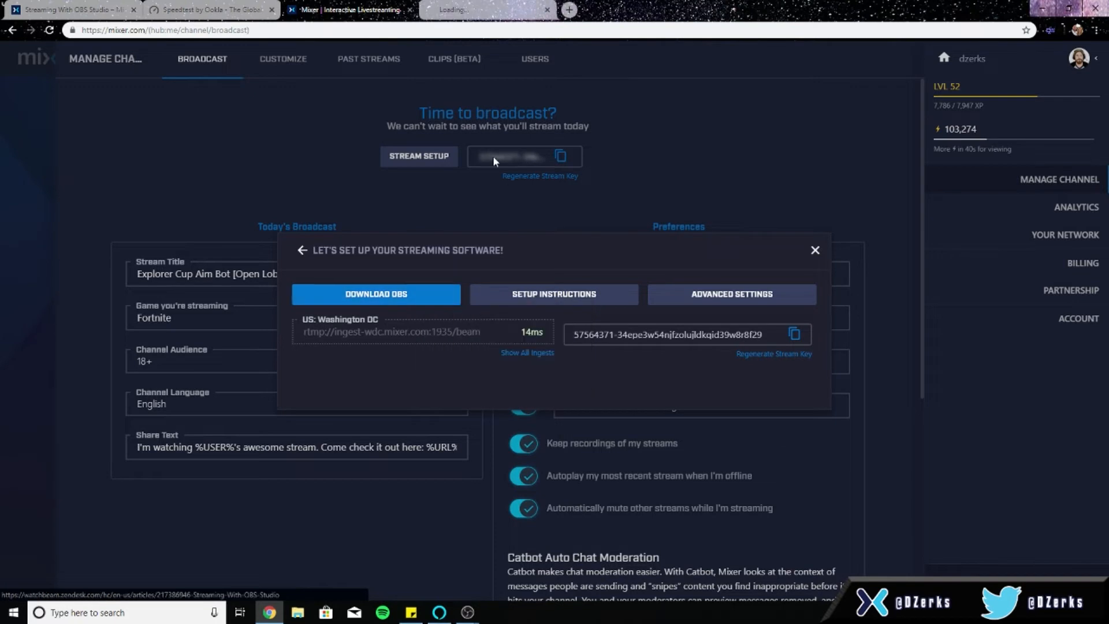
left_click(508, 10)
scroll(791, 199, "down", 1)
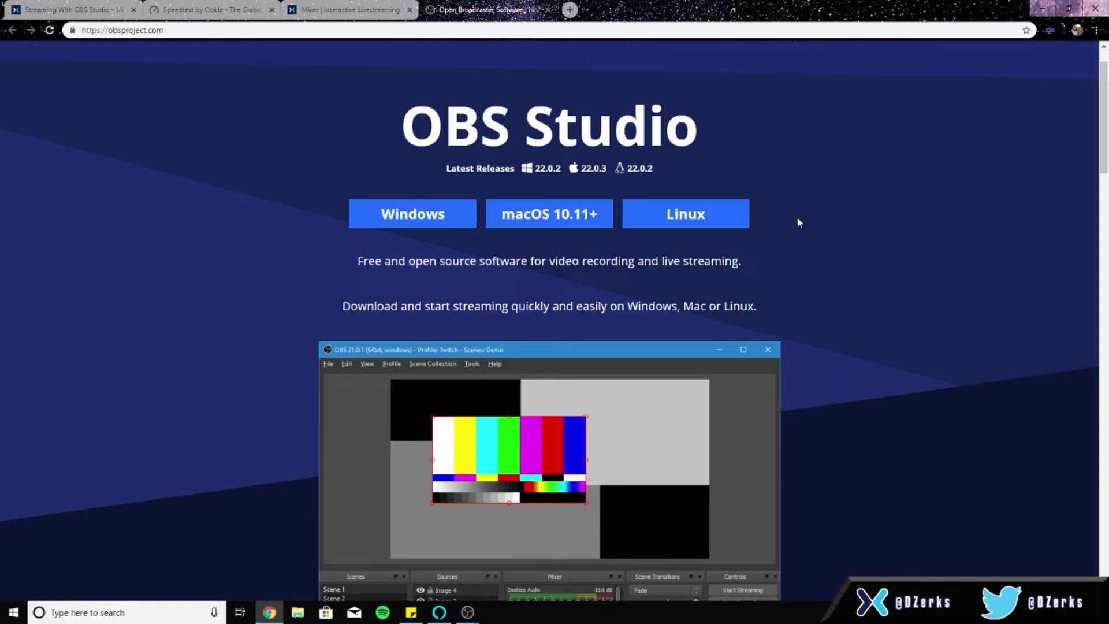
left_click(547, 11)
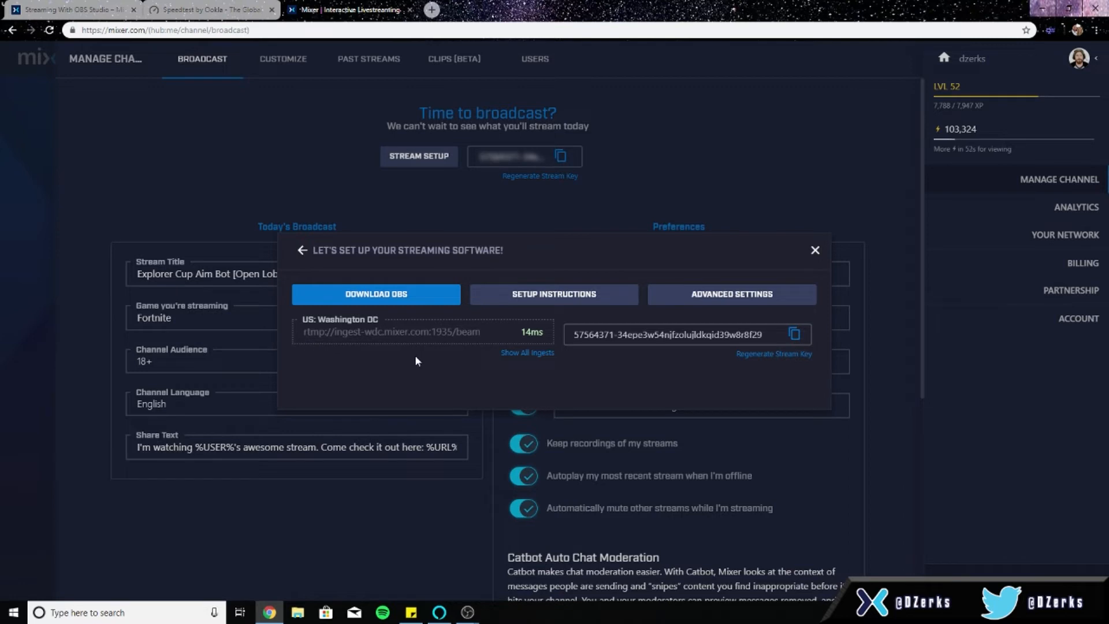
Step: Copy the entire stream key from the OBS setup dialog on the Mixer broadcast page
left_click_drag(766, 334, 594, 335)
left_click(625, 357)
left_click_drag(774, 336, 574, 335)
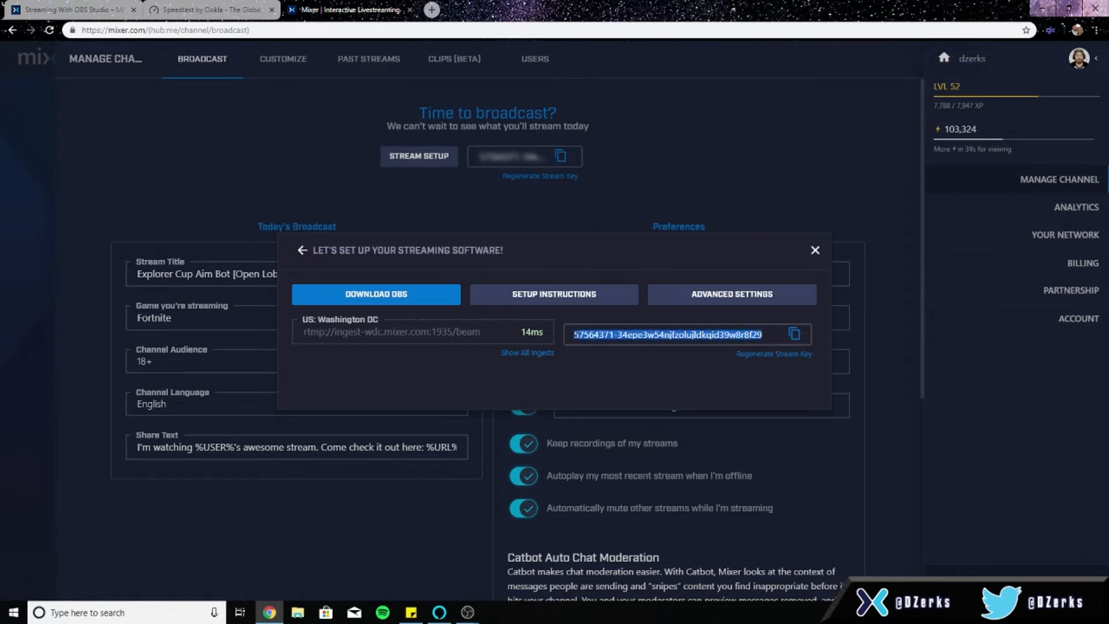
right_click(573, 336)
left_click(636, 346)
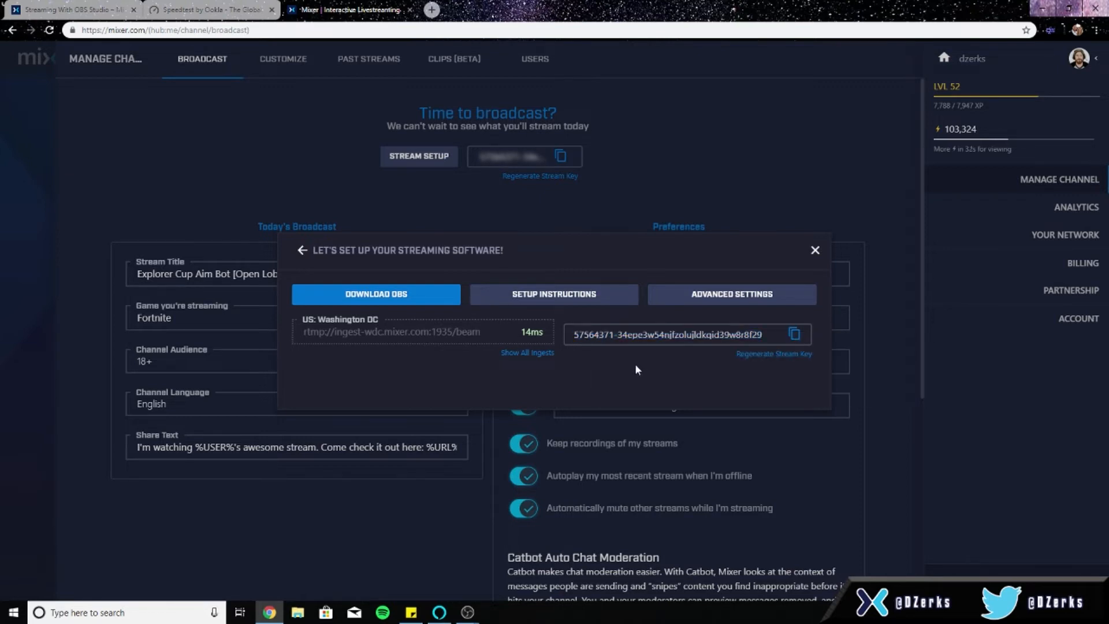
Step: Switch to OBS Studio and replace the stream key in the Stream settings with the copied Mixer stream key
left_click(542, 585)
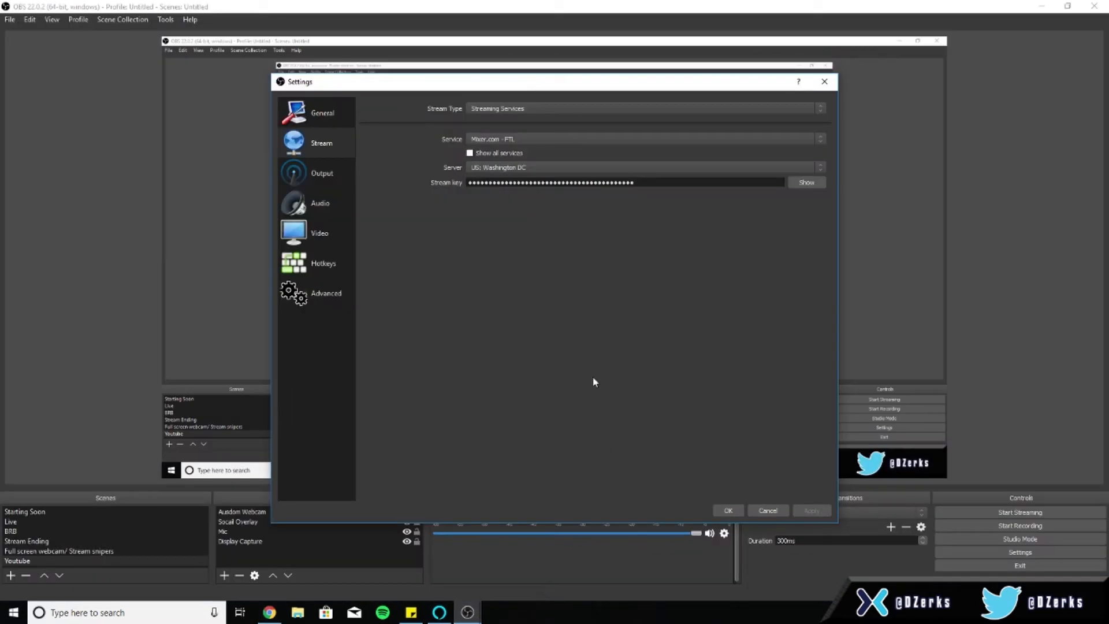
left_click_drag(661, 183, 384, 182)
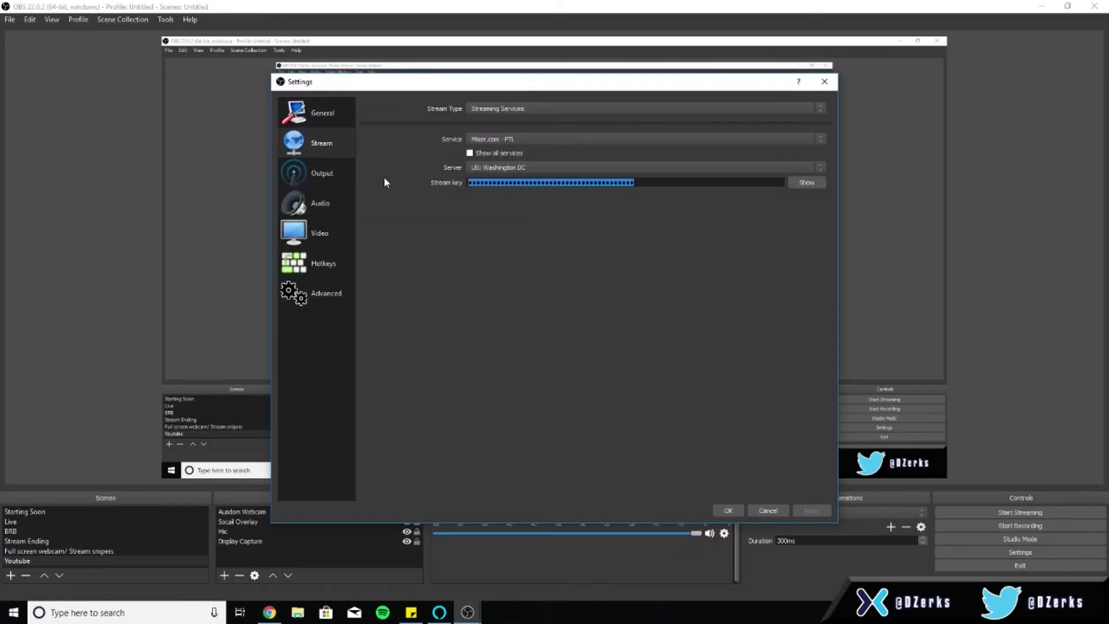
key("ctrl+v")
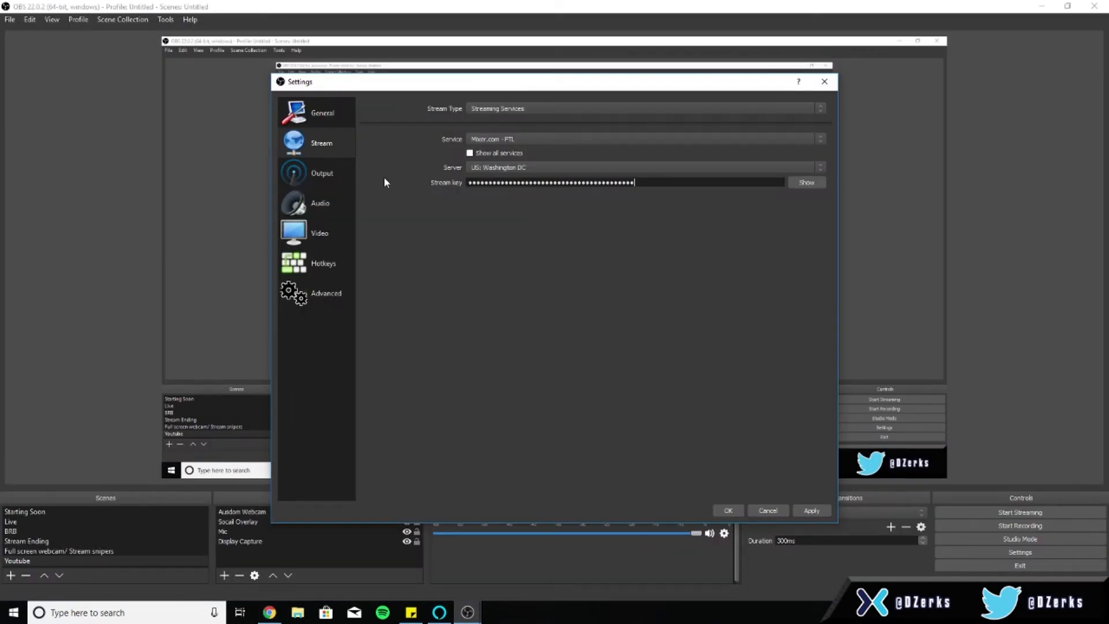
Step: Choose US: Washington DC as the streaming server and apply the stream settings
left_click(569, 171)
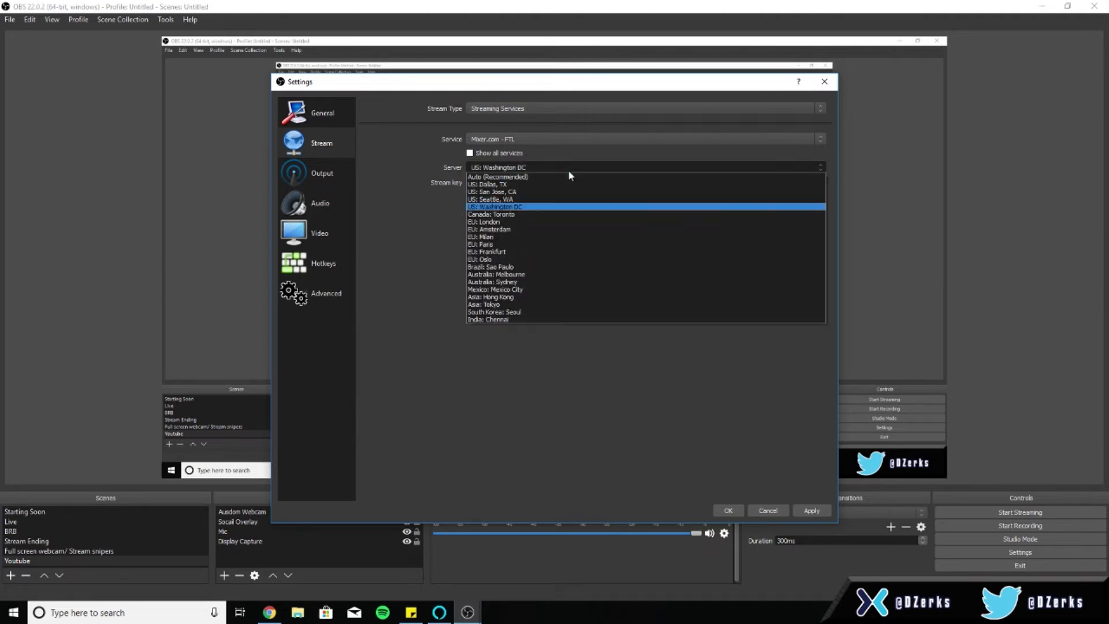
left_click(566, 206)
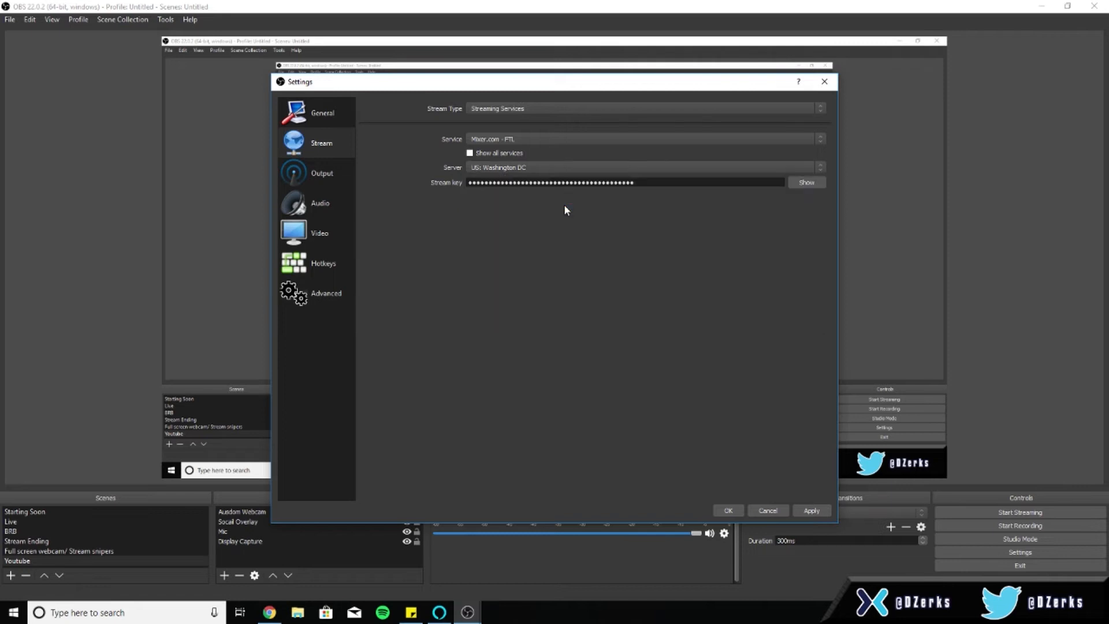
left_click(812, 510)
Step: In the Output settings, look at the options of the Simple output mode and return to the Advanced mode
left_click(319, 175)
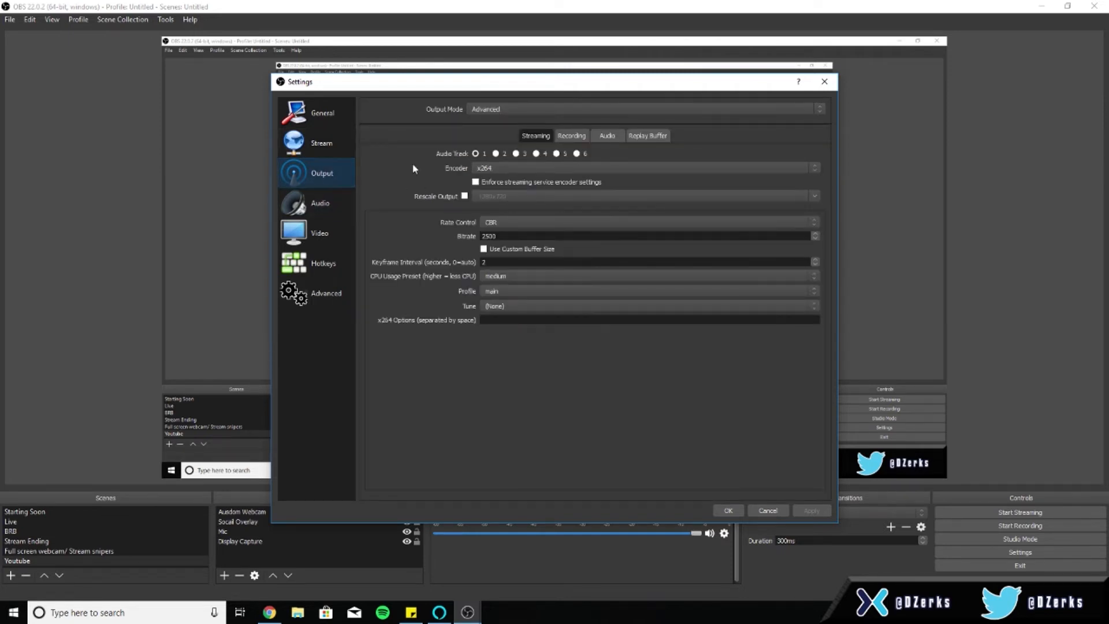
left_click(531, 108)
left_click(530, 119)
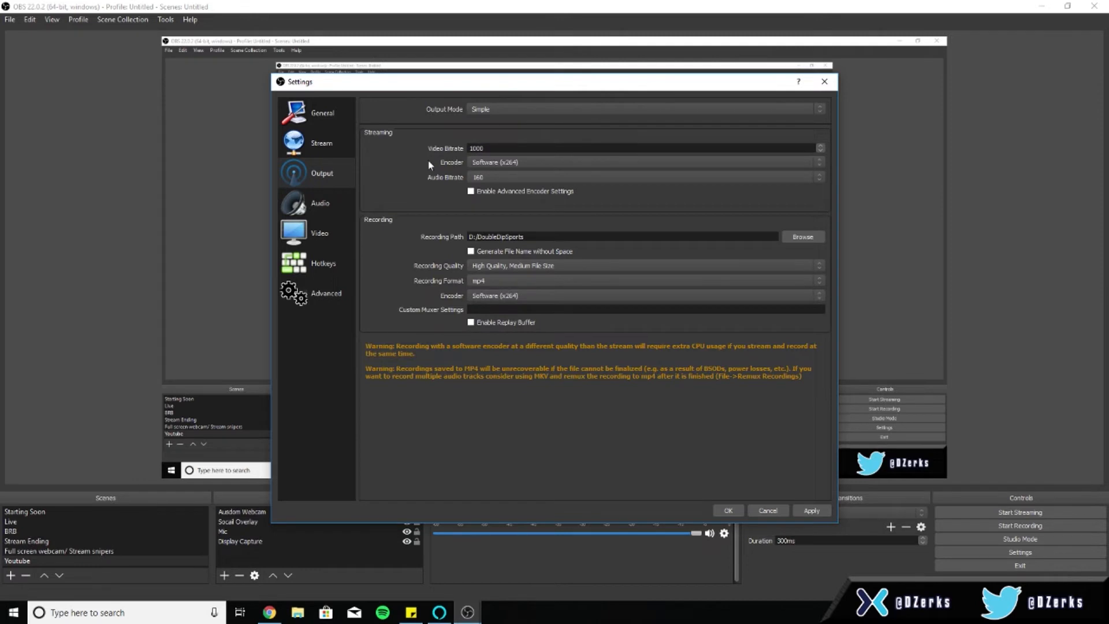
left_click(585, 107)
left_click(570, 122)
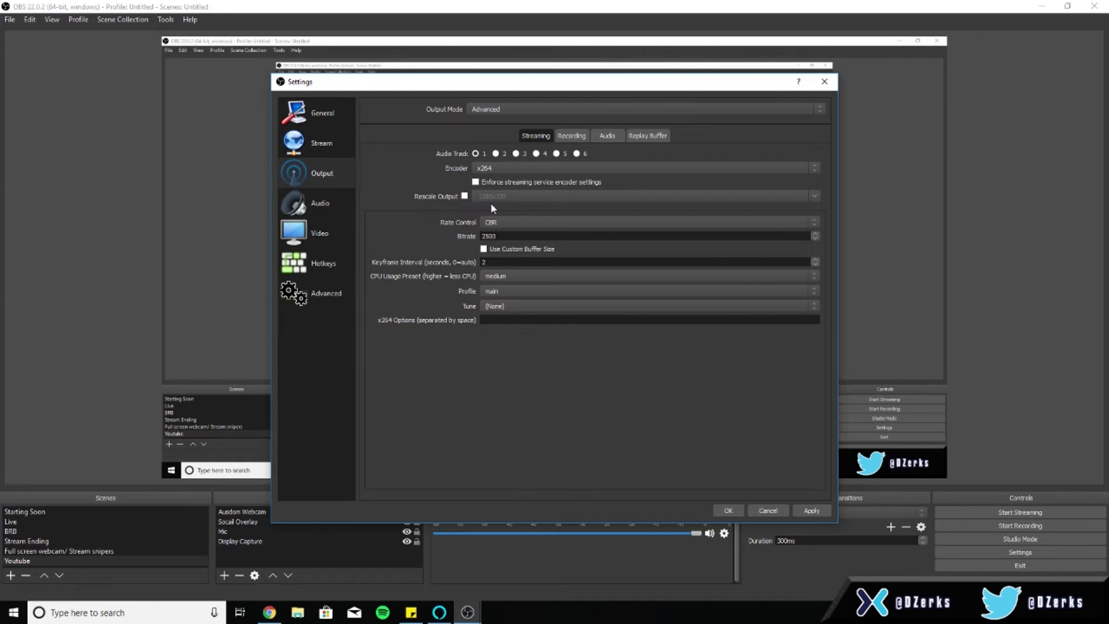
Step: Check the resolution and frame rate in the Video settings, and return to the Output settings
left_click(321, 233)
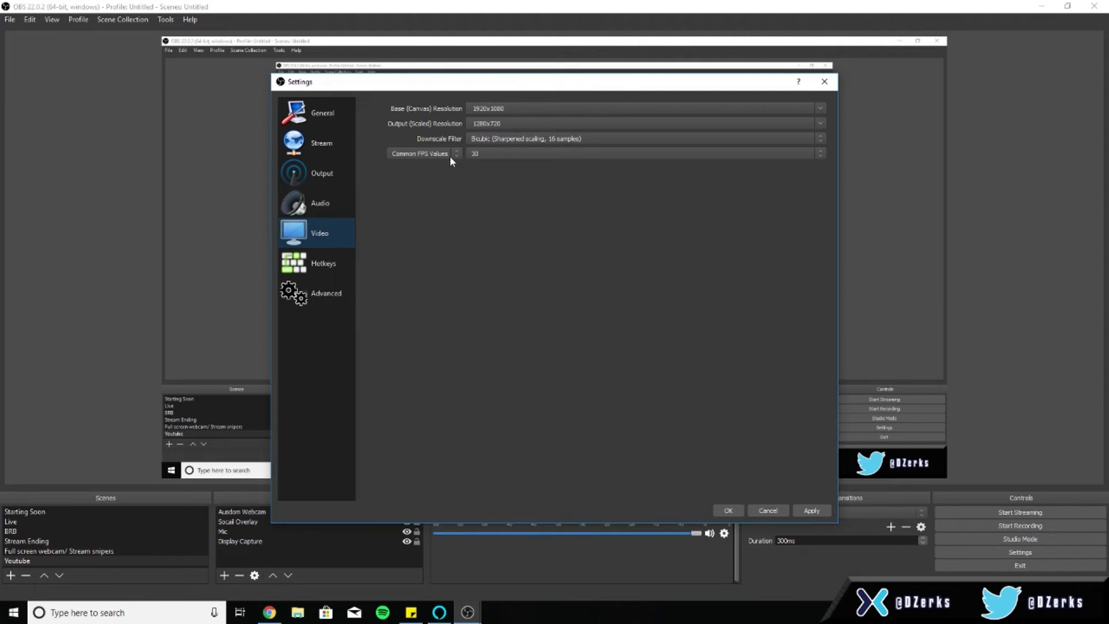
key("Up")
key("Up")
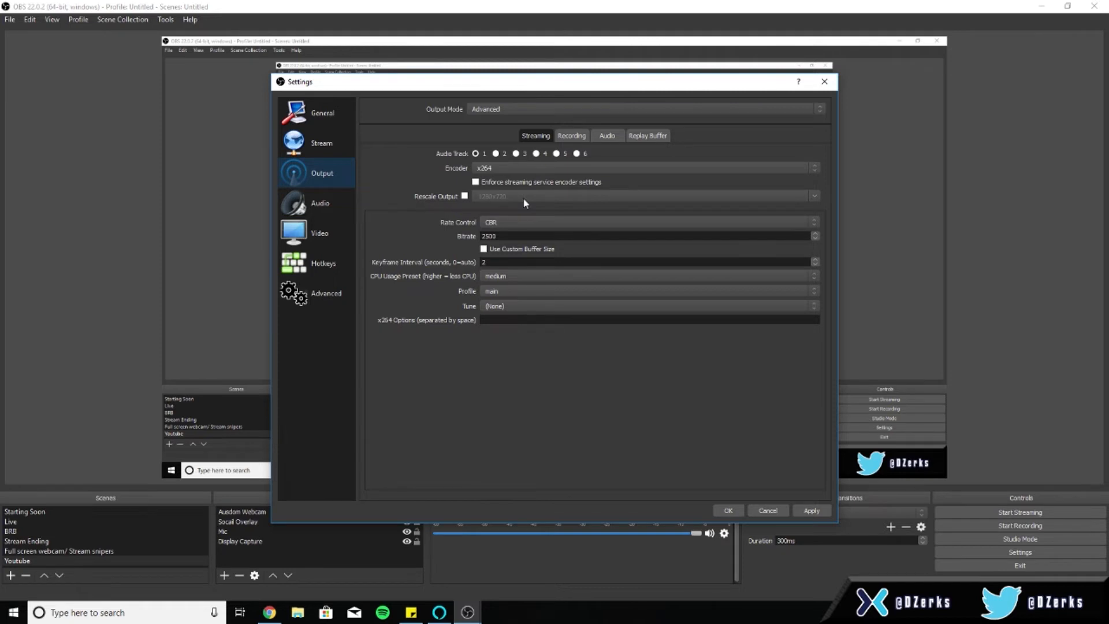
Step: Try the NVENC H.264 encoder with a bitrate of 6000, and switch the streaming encoder back to x264
left_click(529, 170)
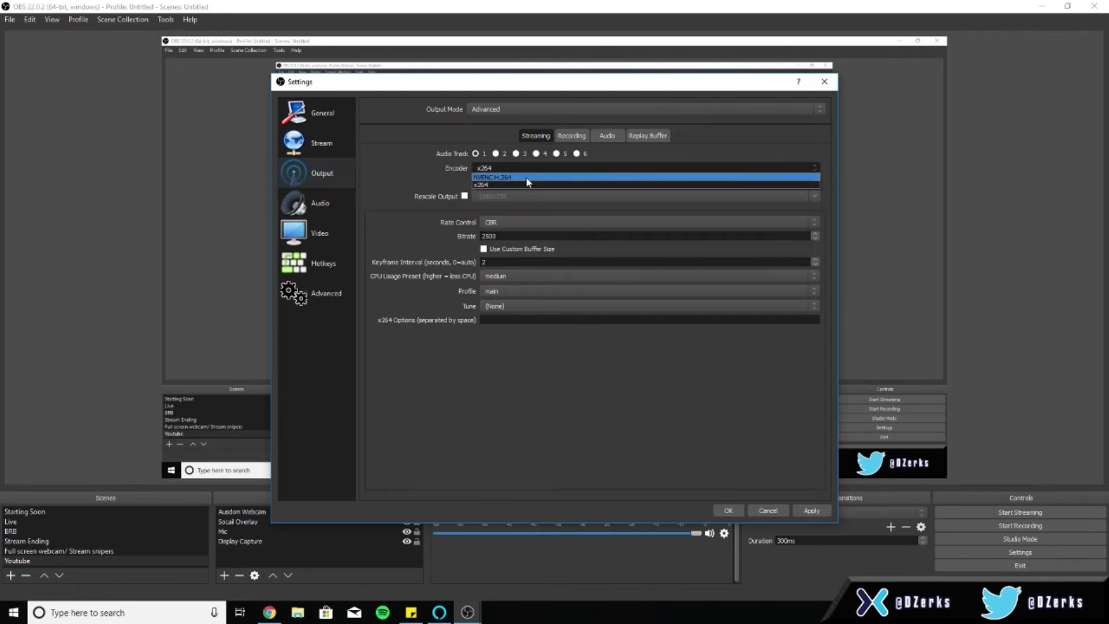
left_click(526, 175)
left_click_drag(513, 236, 471, 238)
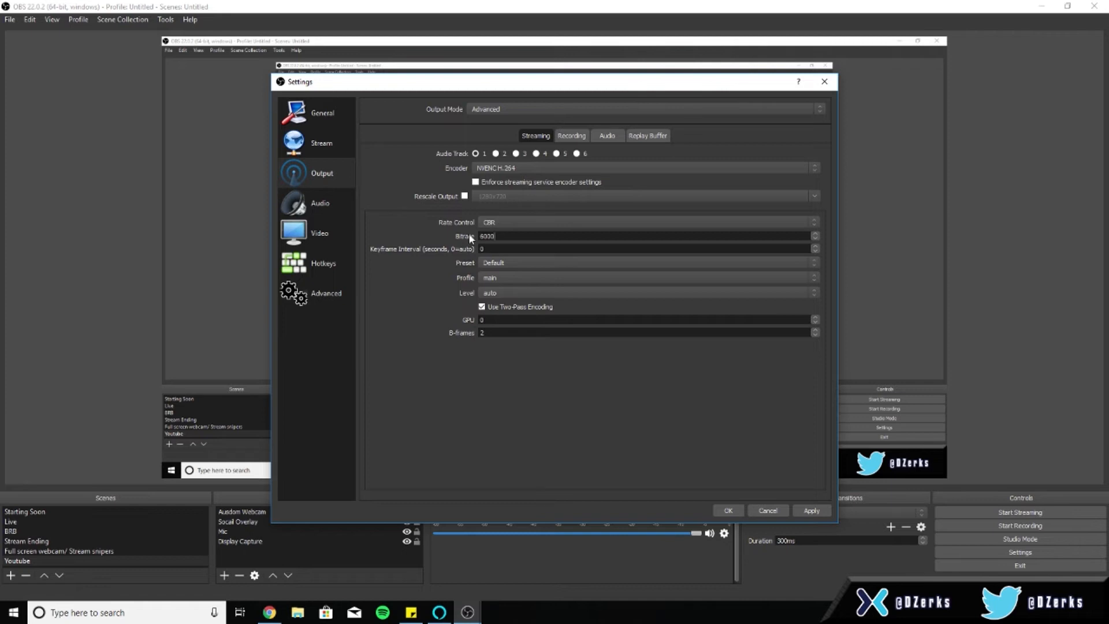
left_click(562, 165)
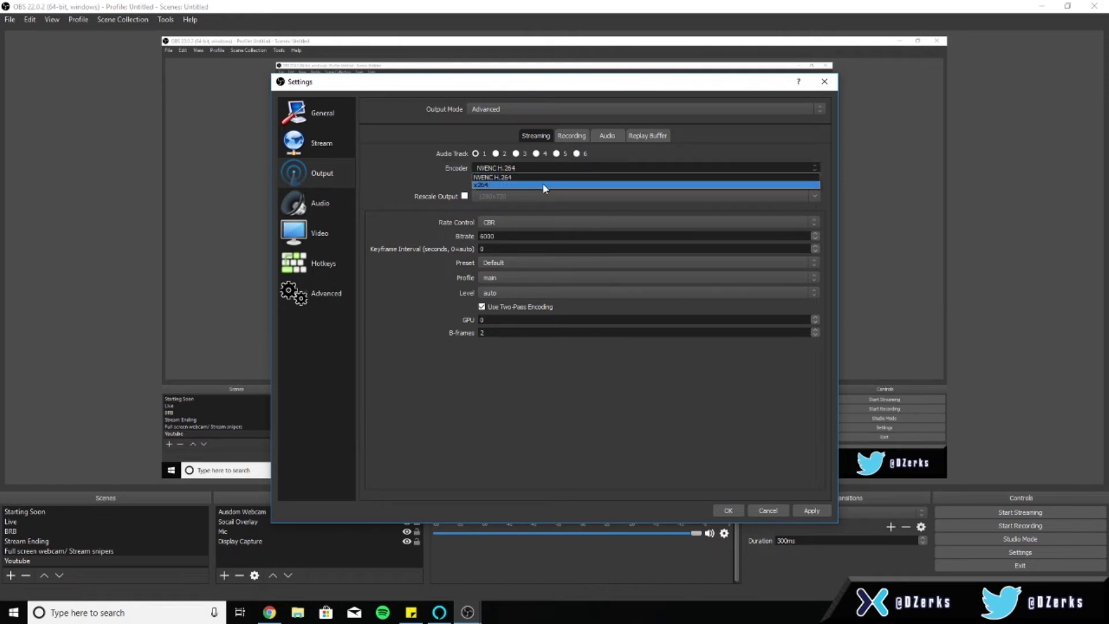
left_click(542, 182)
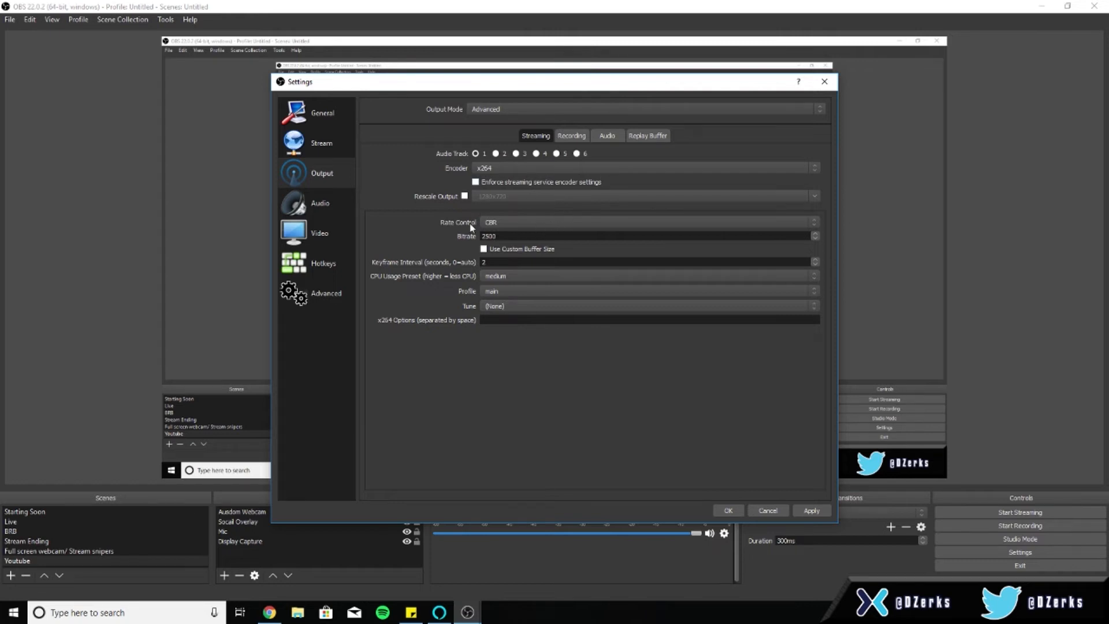
Step: Review the rate control choices for the x264 encoder and select CBR
left_click(527, 223)
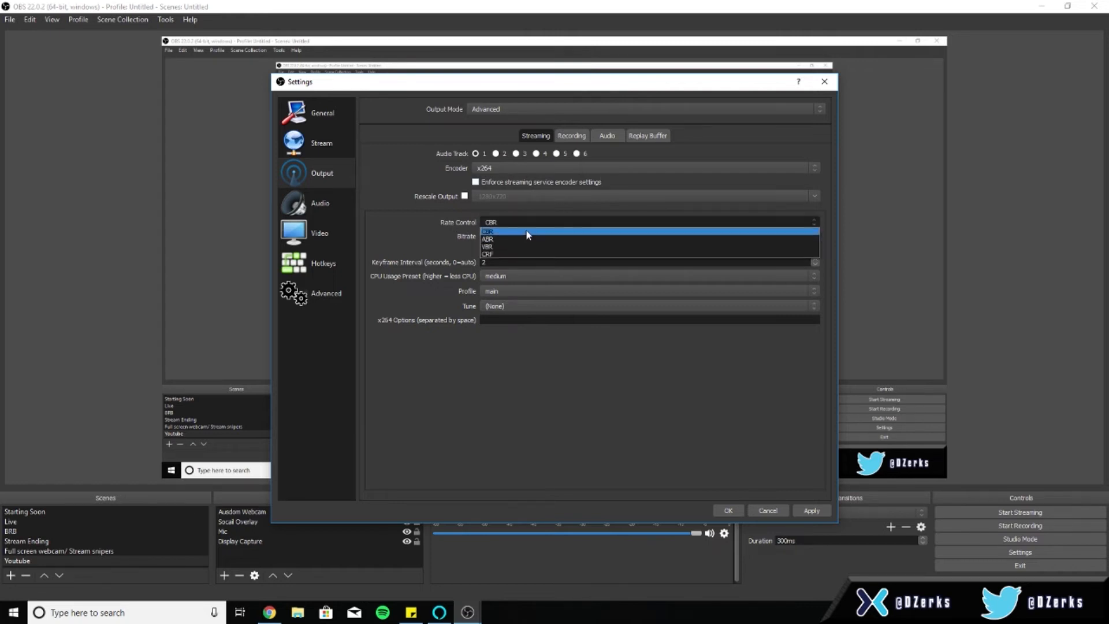
left_click(527, 232)
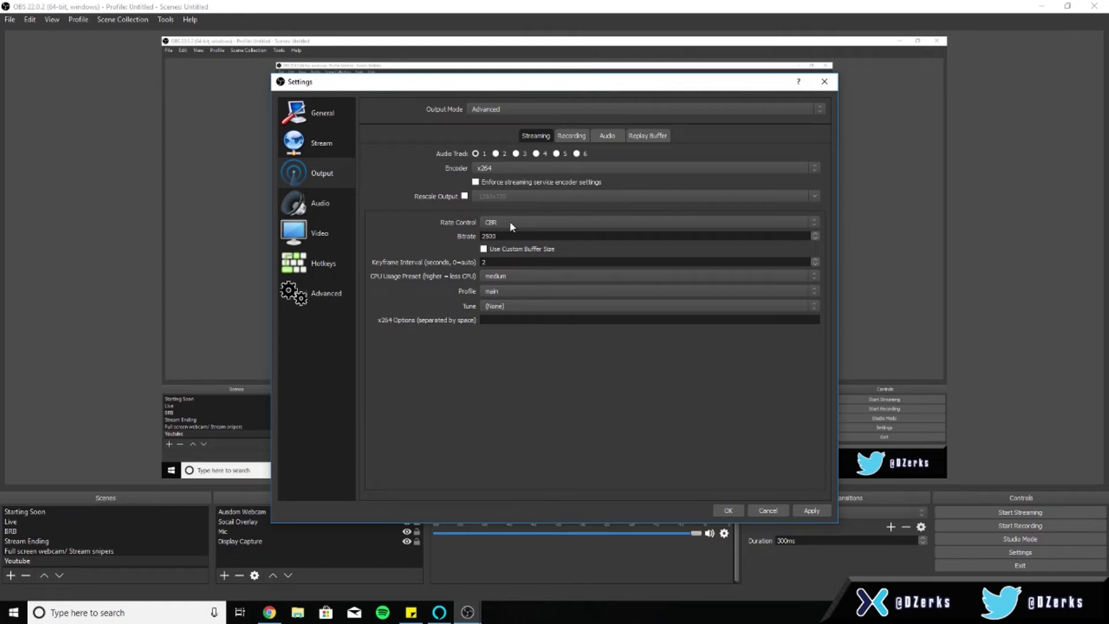
left_click(510, 223)
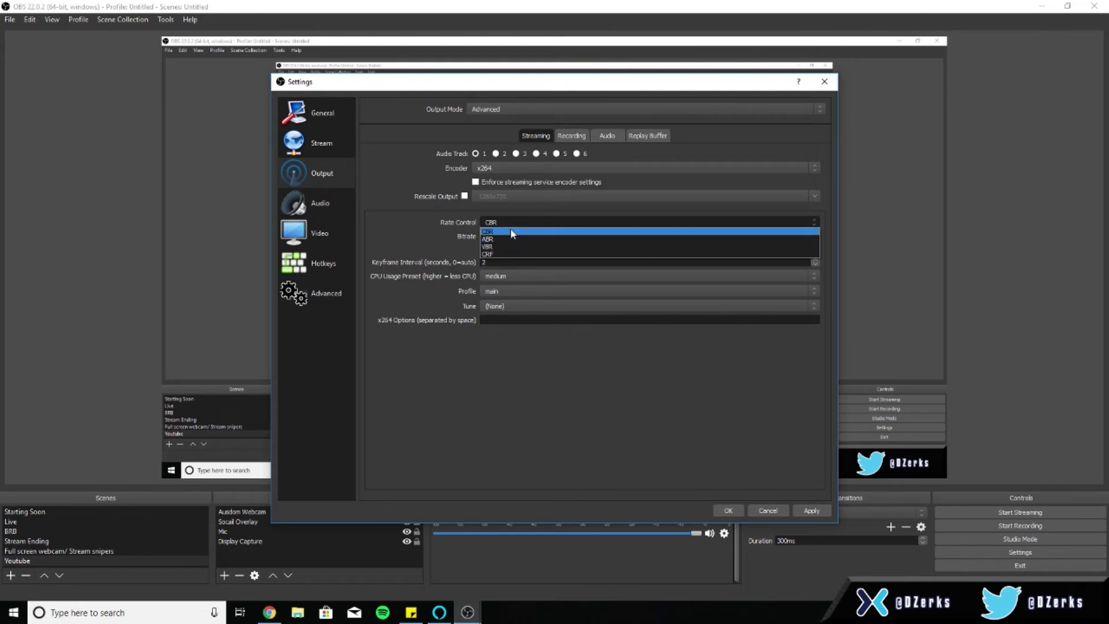
left_click(512, 231)
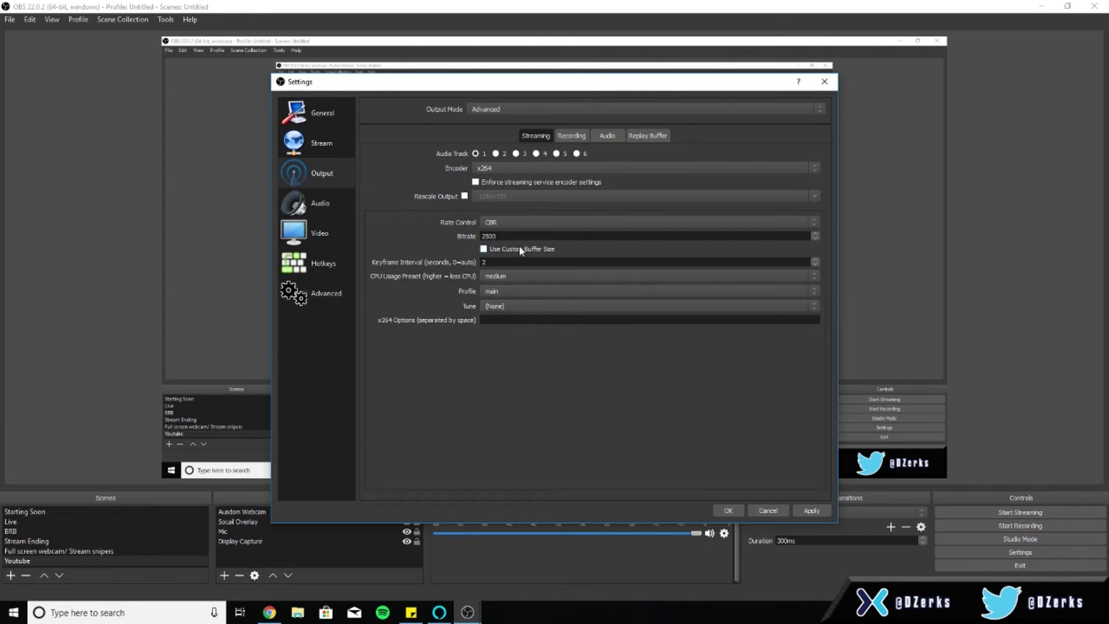
Step: Try a custom buffer size of 2500 for the stream, and turn the custom buffer size back off
left_click(551, 250)
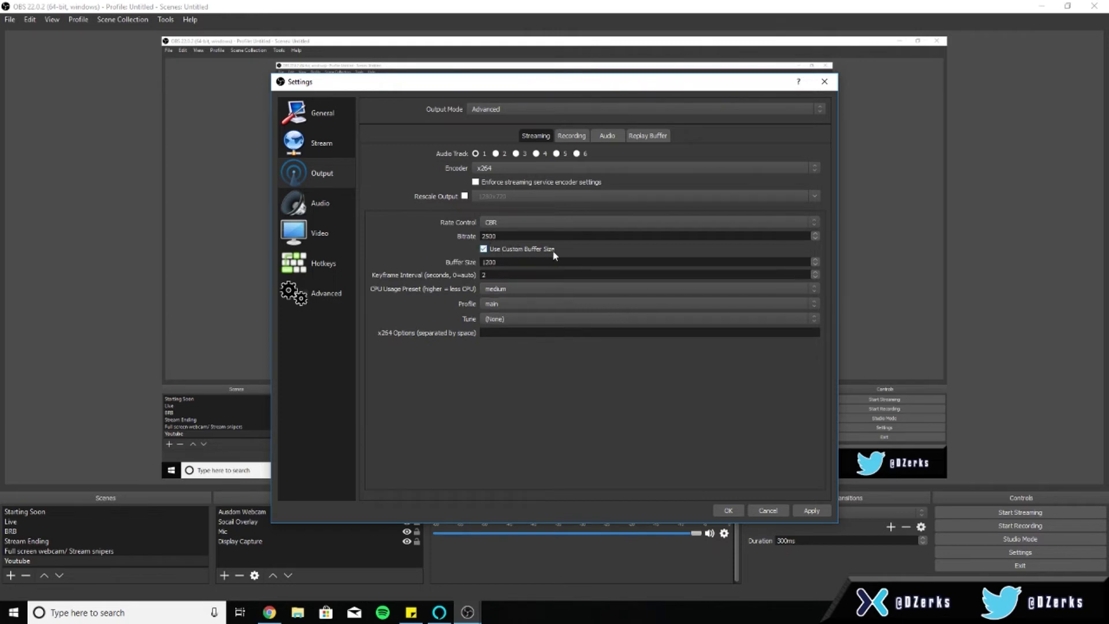
left_click(546, 254)
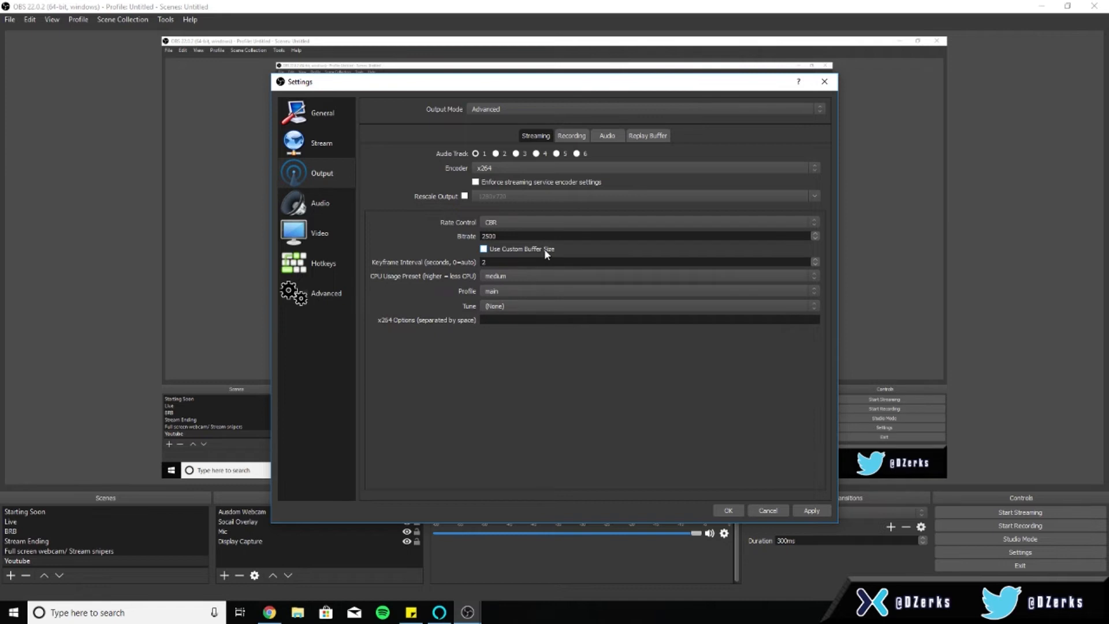
left_click(544, 248)
left_click_drag(501, 264, 451, 258)
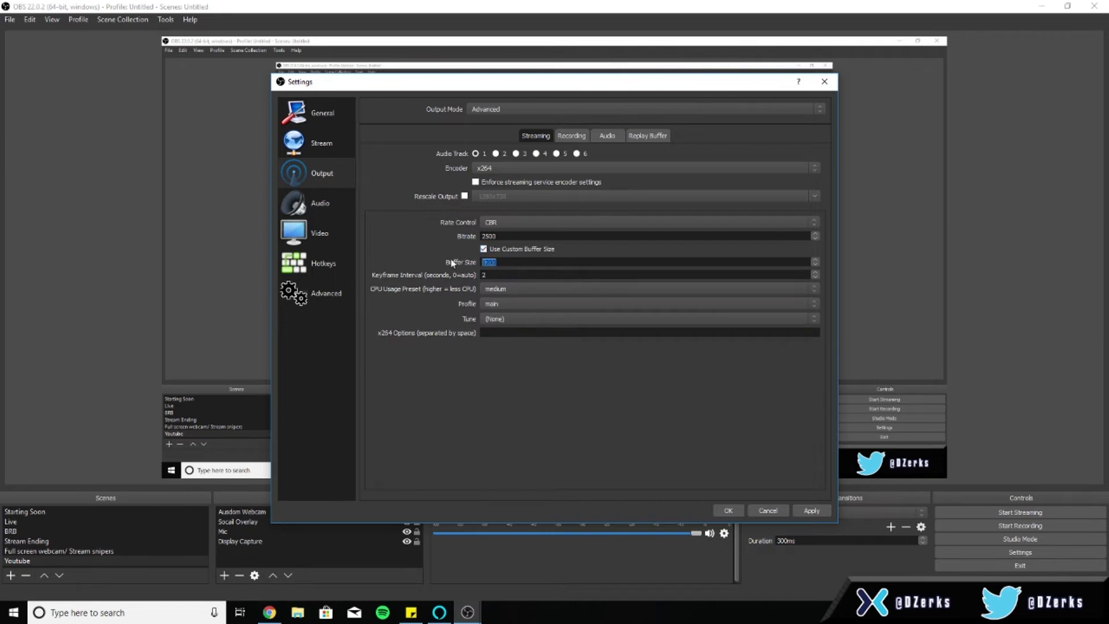
type("2500")
left_click(484, 249)
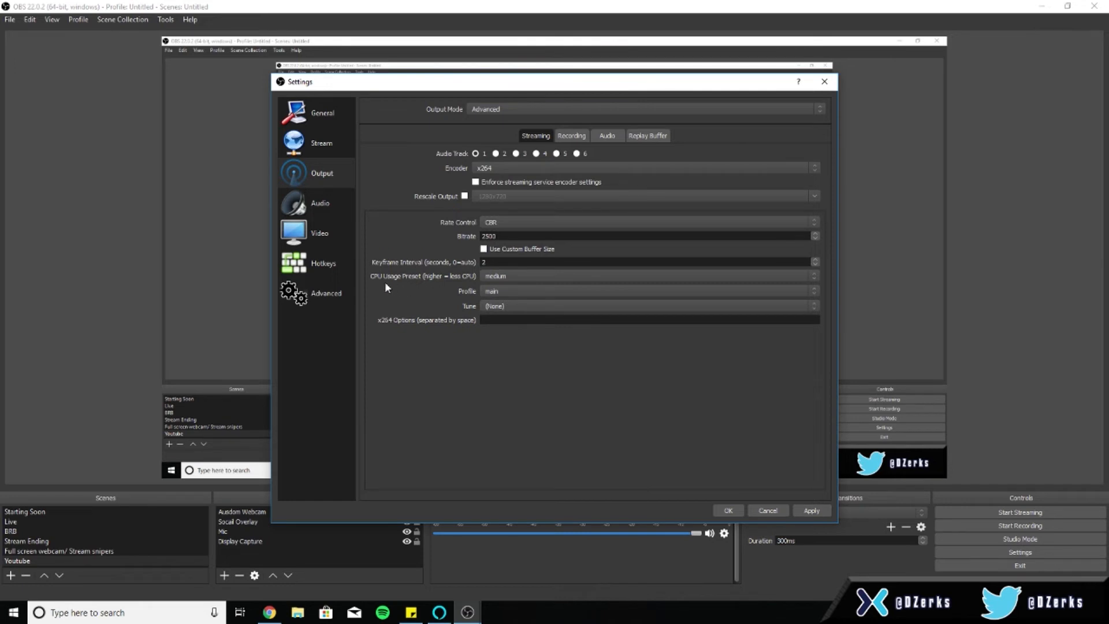
Step: Review the CPU usage presets for the x264 encoder and select medium
left_click(507, 275)
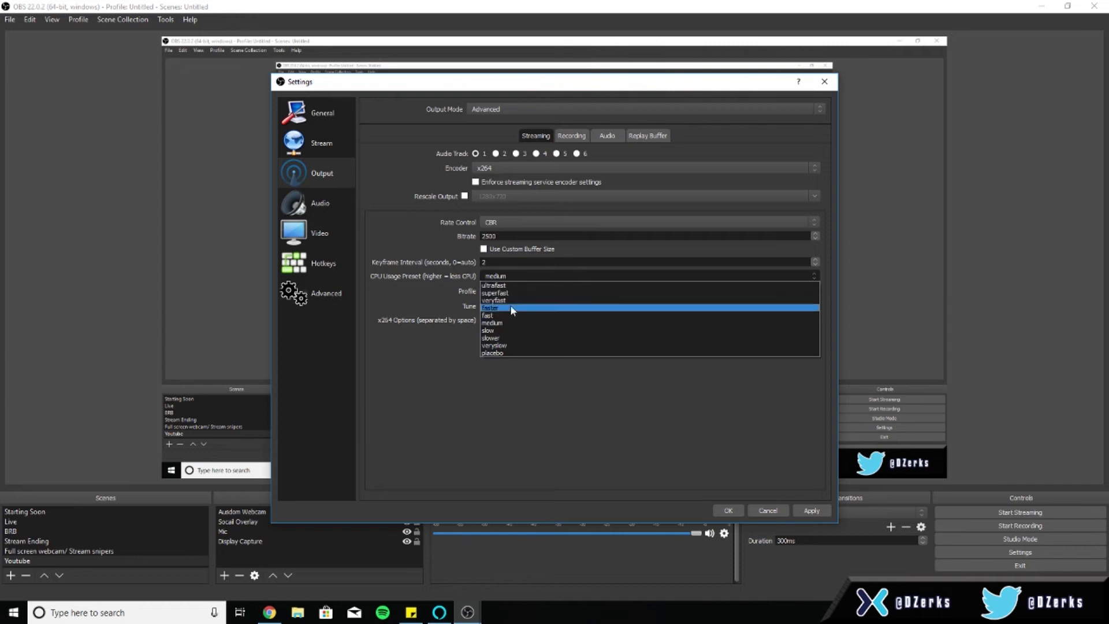
left_click(486, 323)
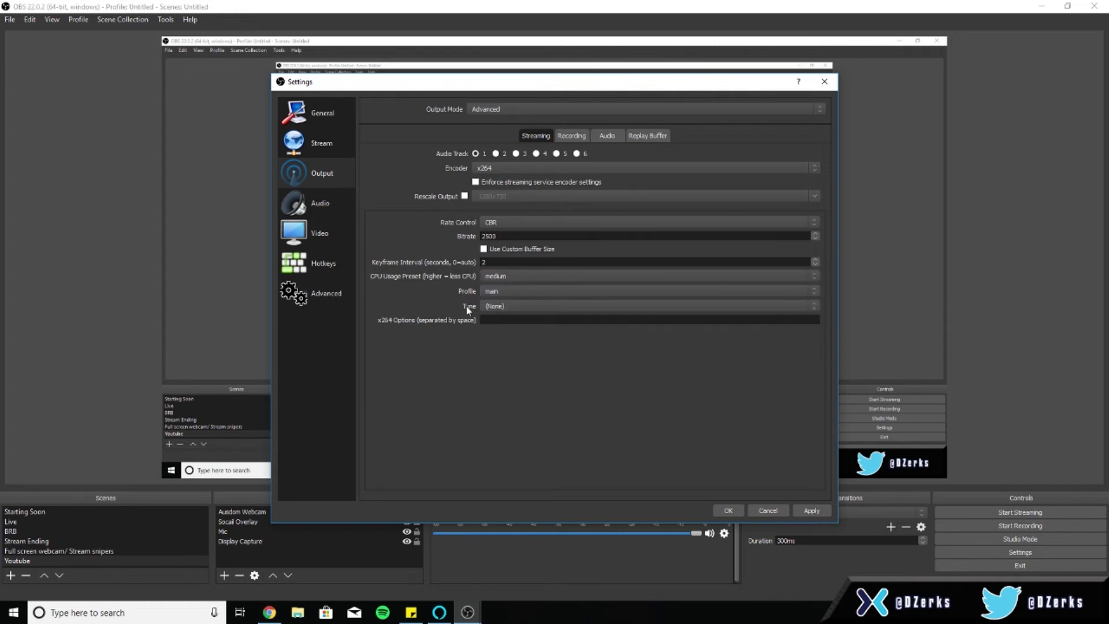
Step: Set the x264 encoder profile to main and apply the output settings
left_click(498, 294)
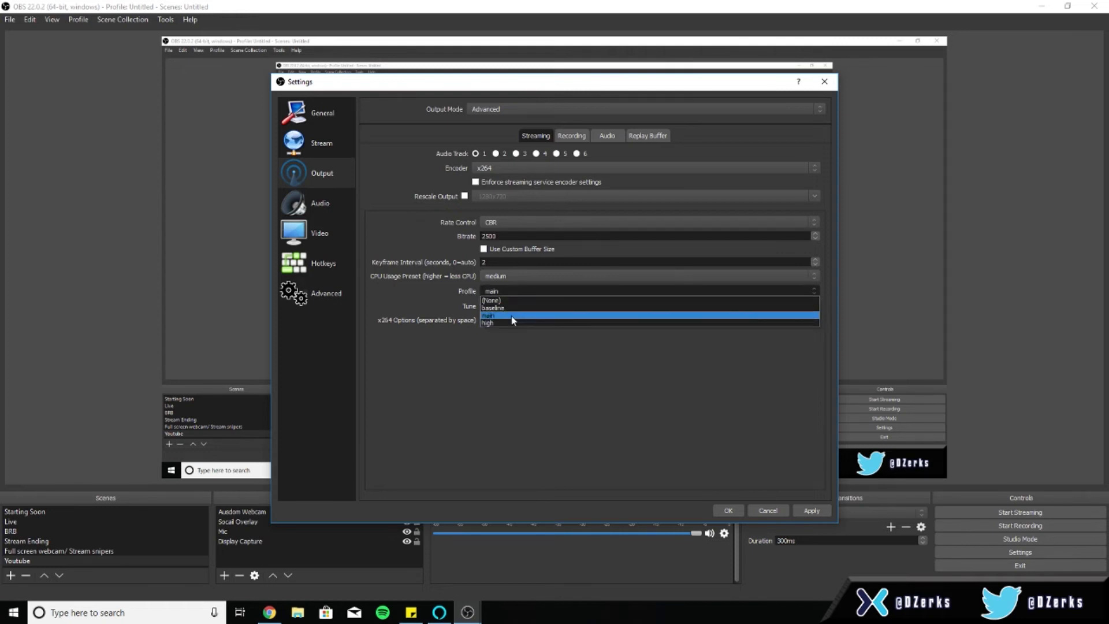
left_click(511, 316)
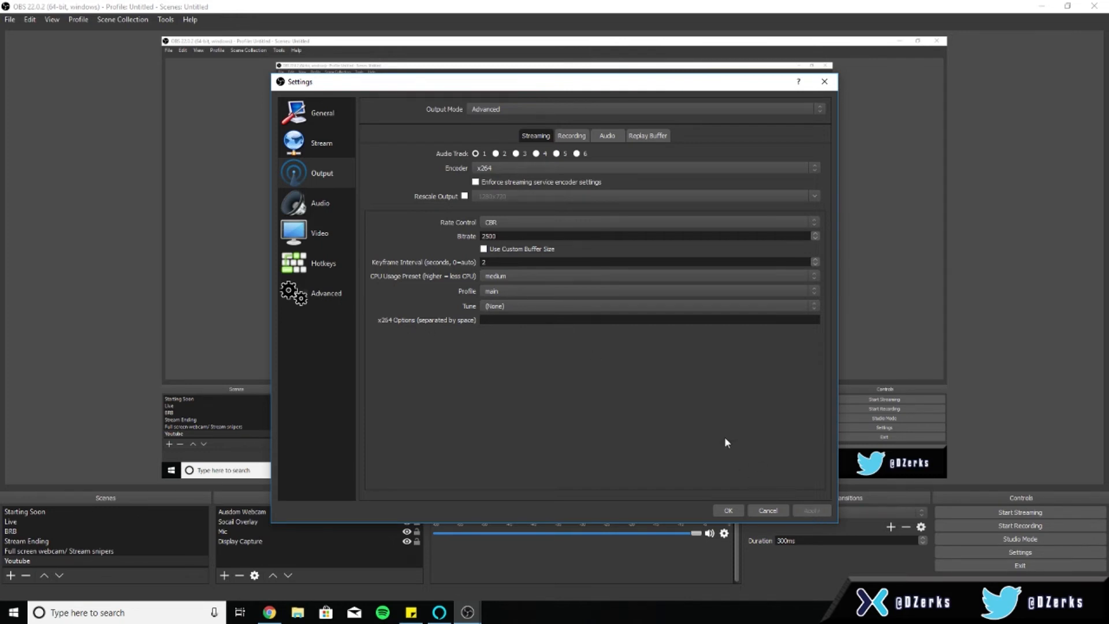
Step: Check the sample rate choices in the audio settings and bring up the Windows list of recording devices
left_click(316, 214)
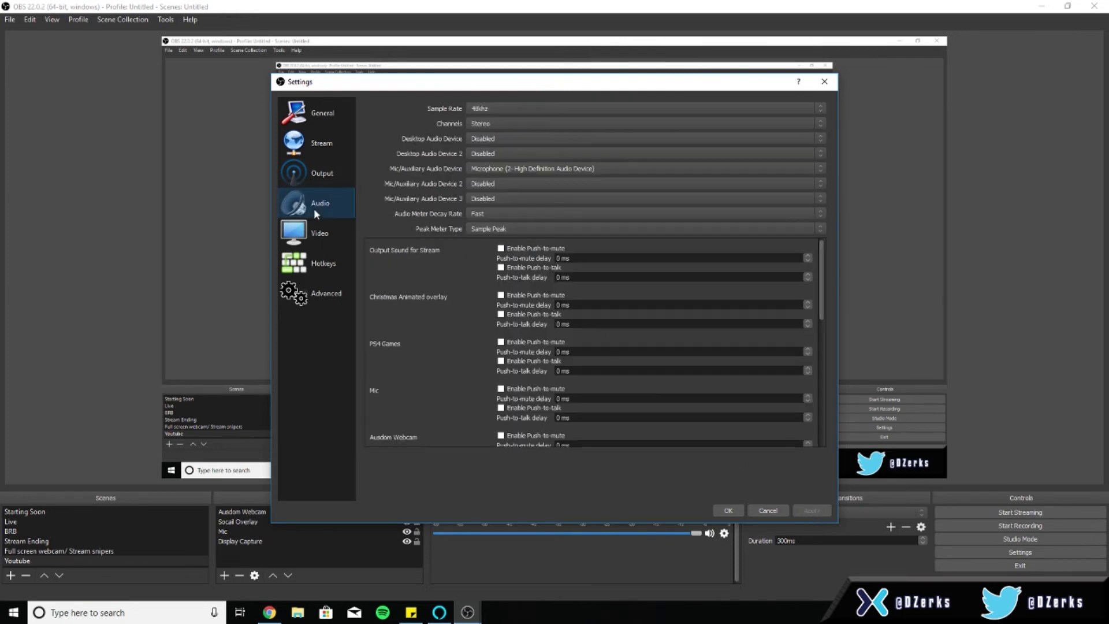
left_click(502, 109)
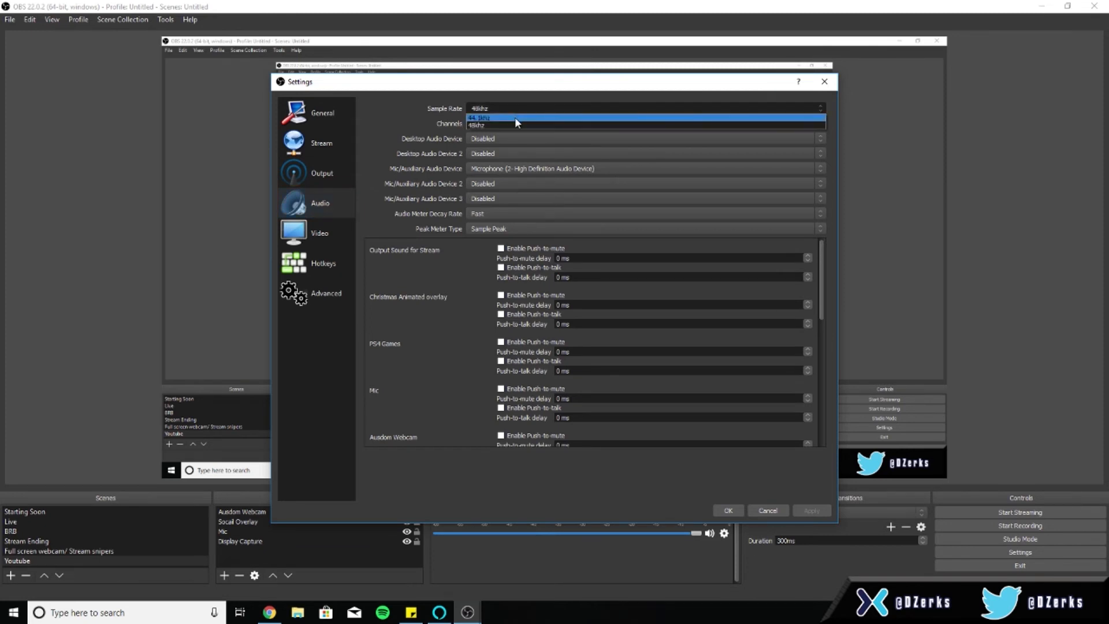
right_click(1022, 612)
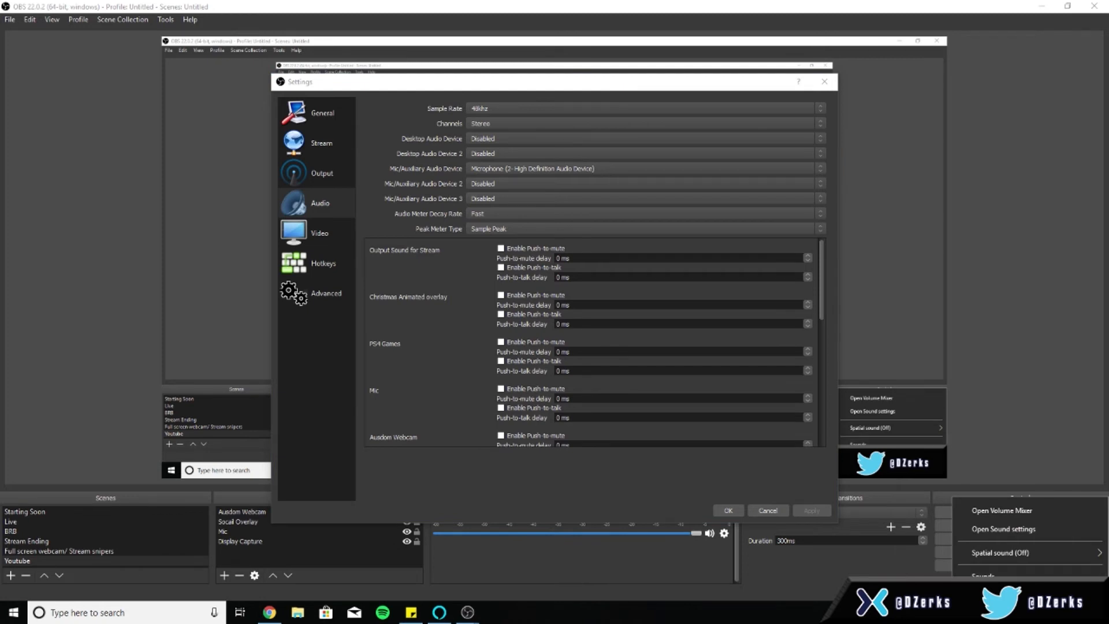
left_click(983, 580)
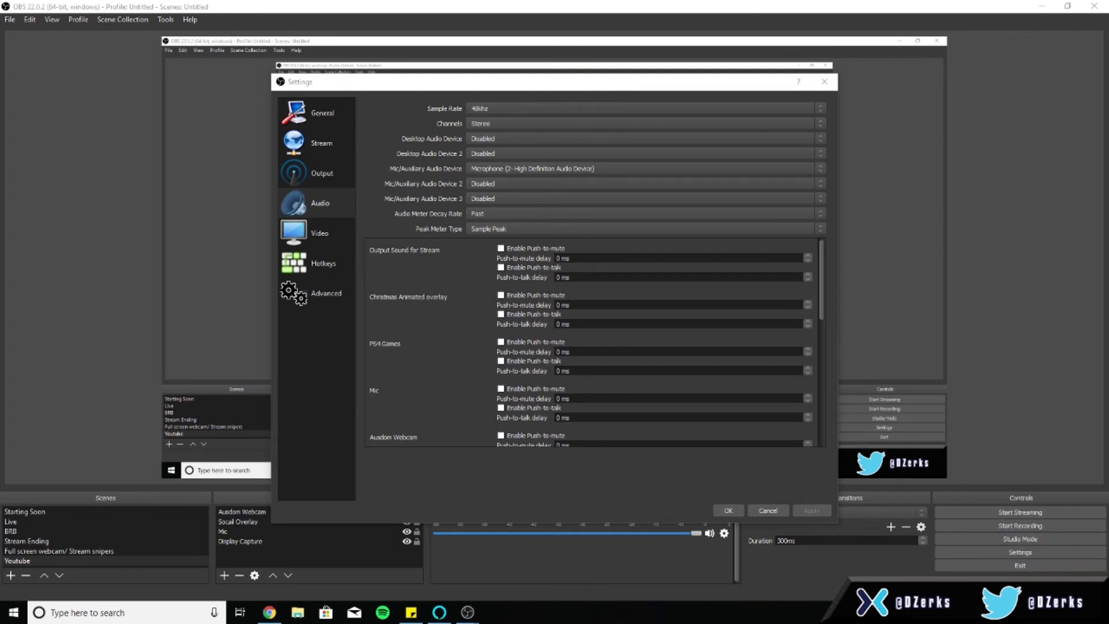
right_click(1030, 612)
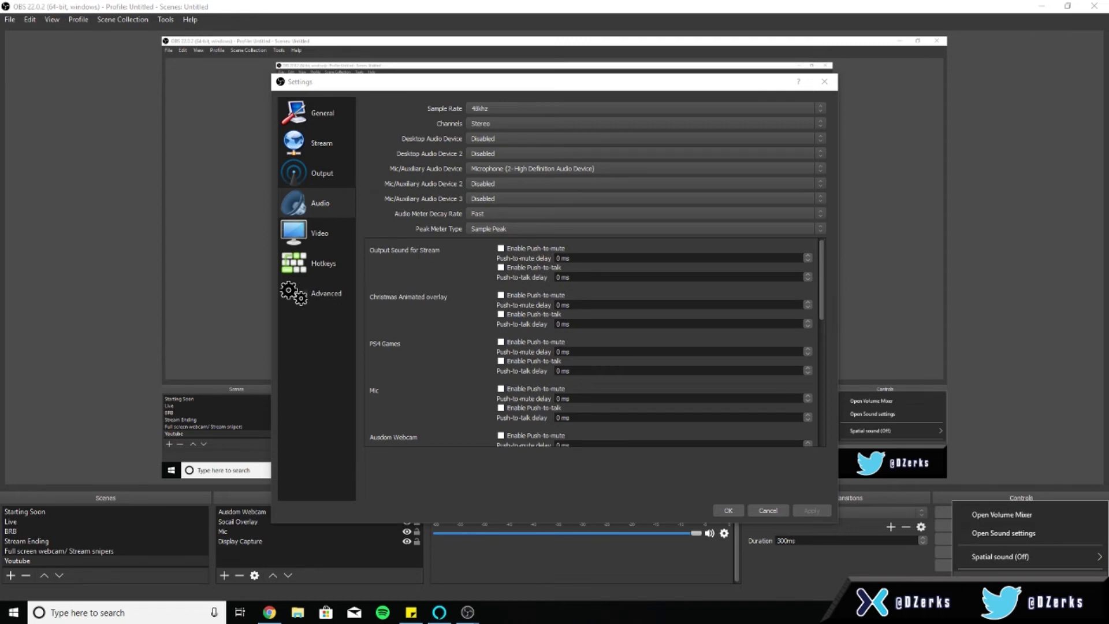
left_click(983, 579)
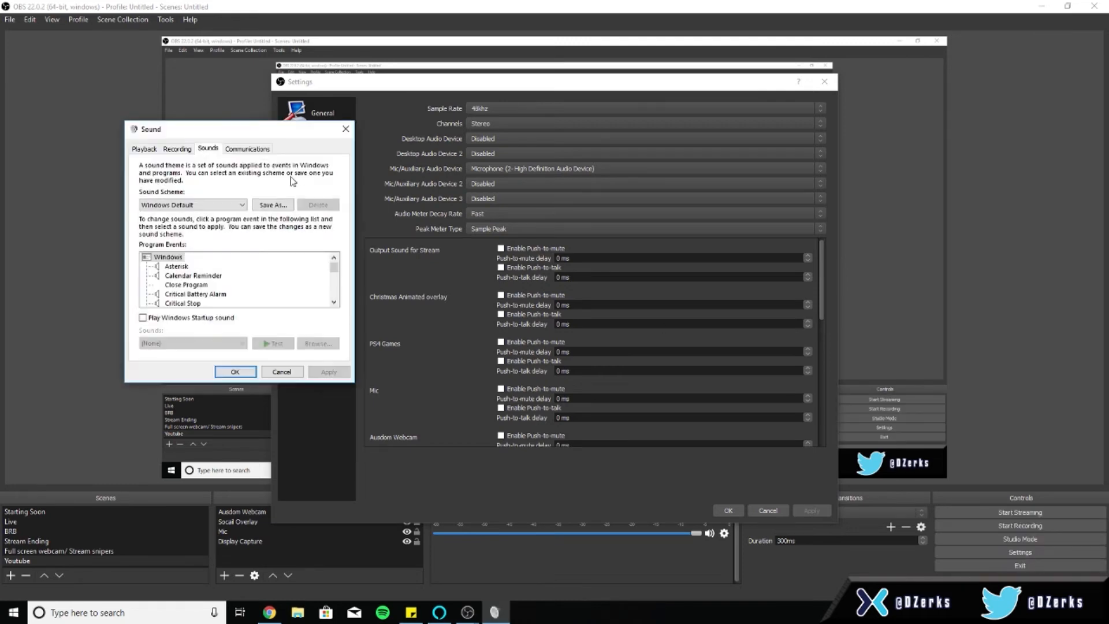
left_click_drag(248, 128, 566, 117)
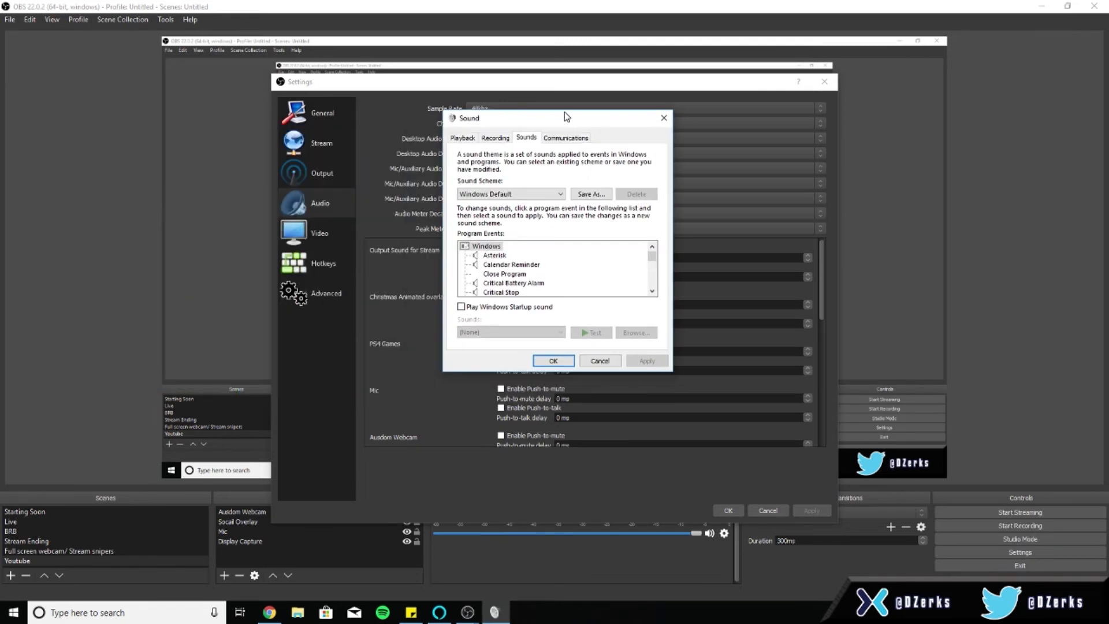
left_click(496, 138)
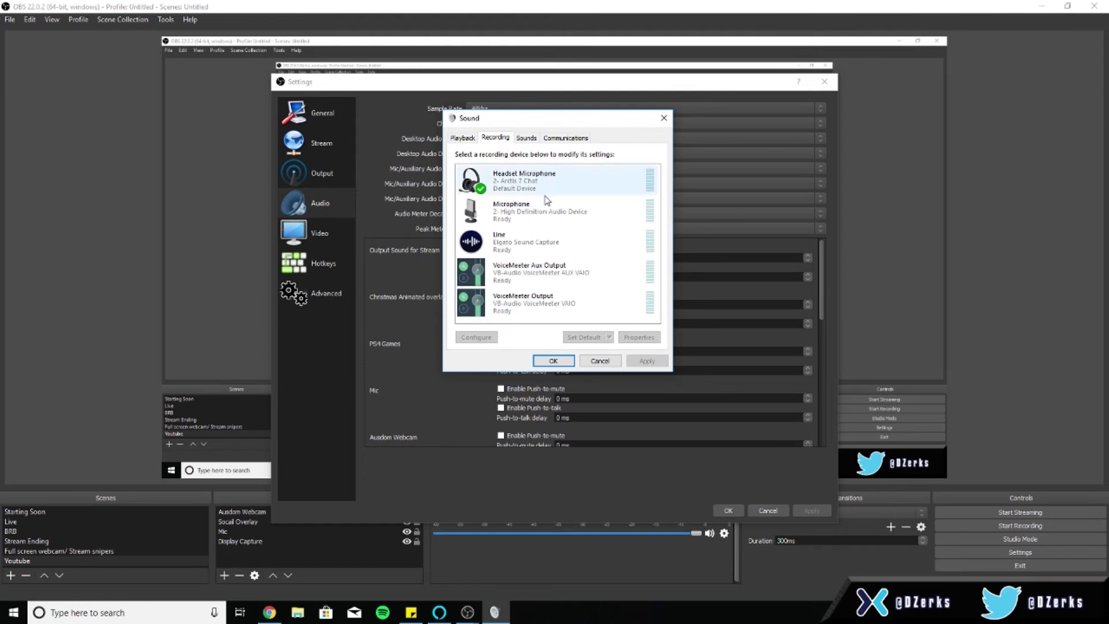
Step: Set the High Definition Audio Device microphone's default format to 2 channel, 16 bit, 48000 Hz (DVD Quality) and close the sound settings
right_click(553, 217)
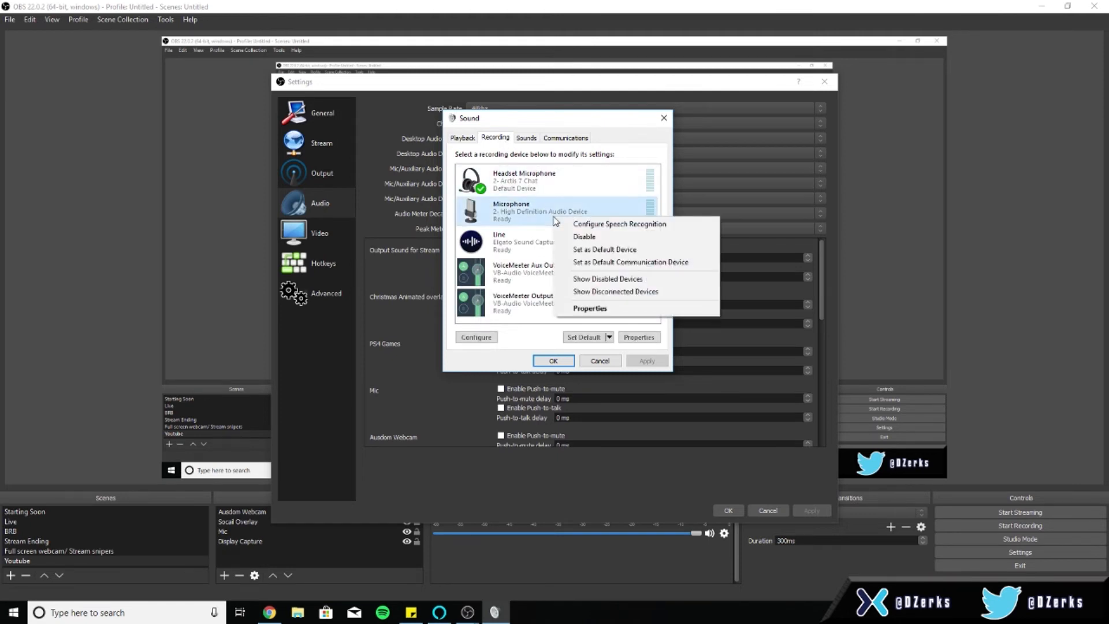
double_click(540, 213)
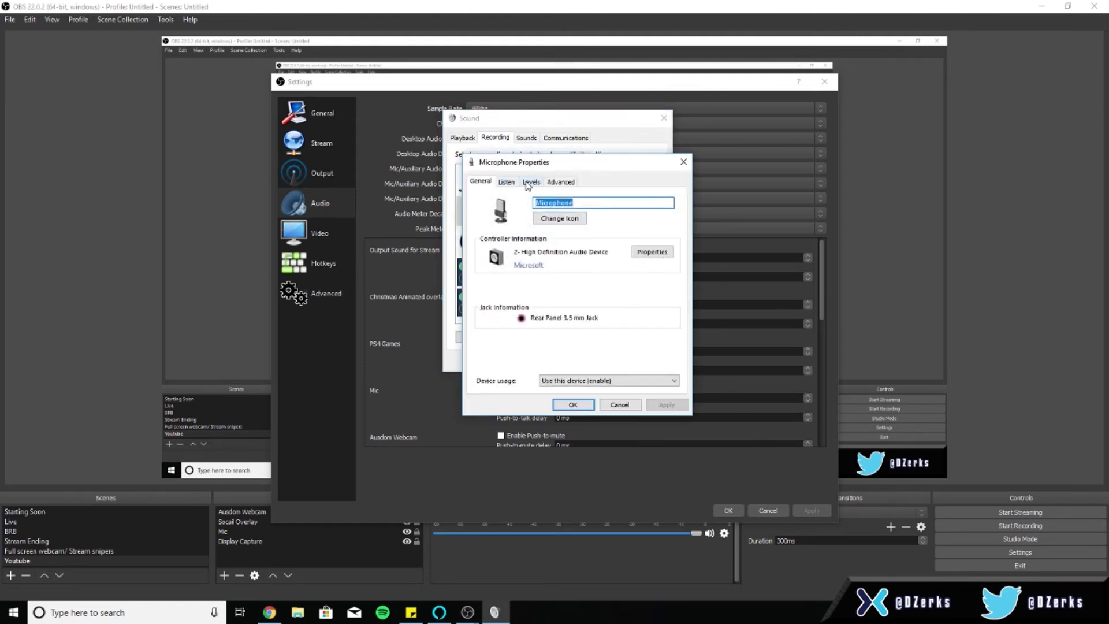
left_click(555, 183)
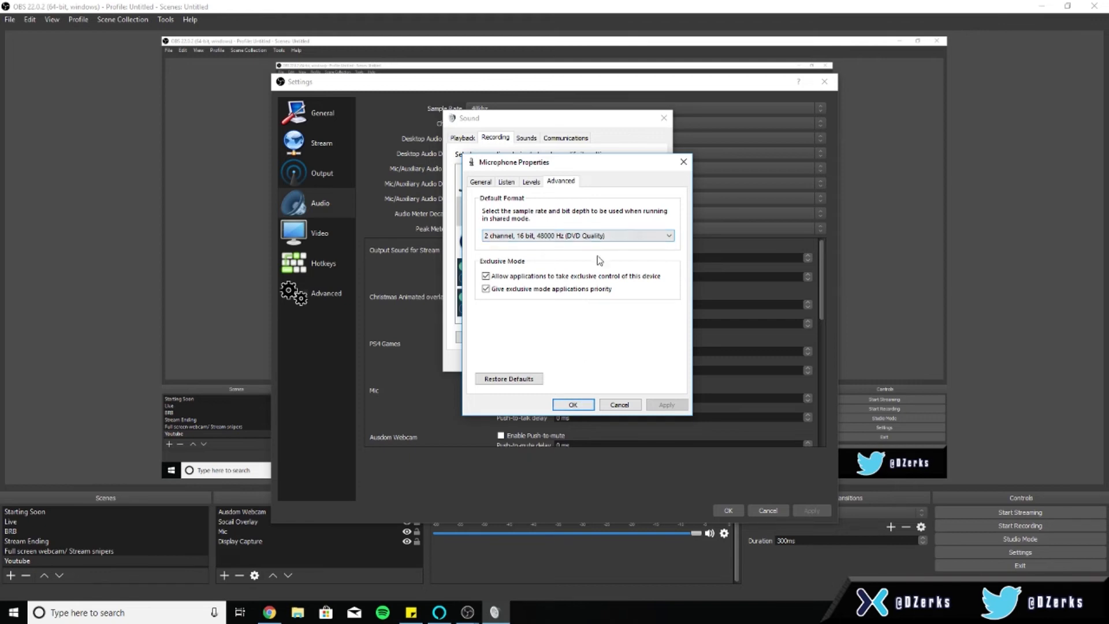
left_click(598, 238)
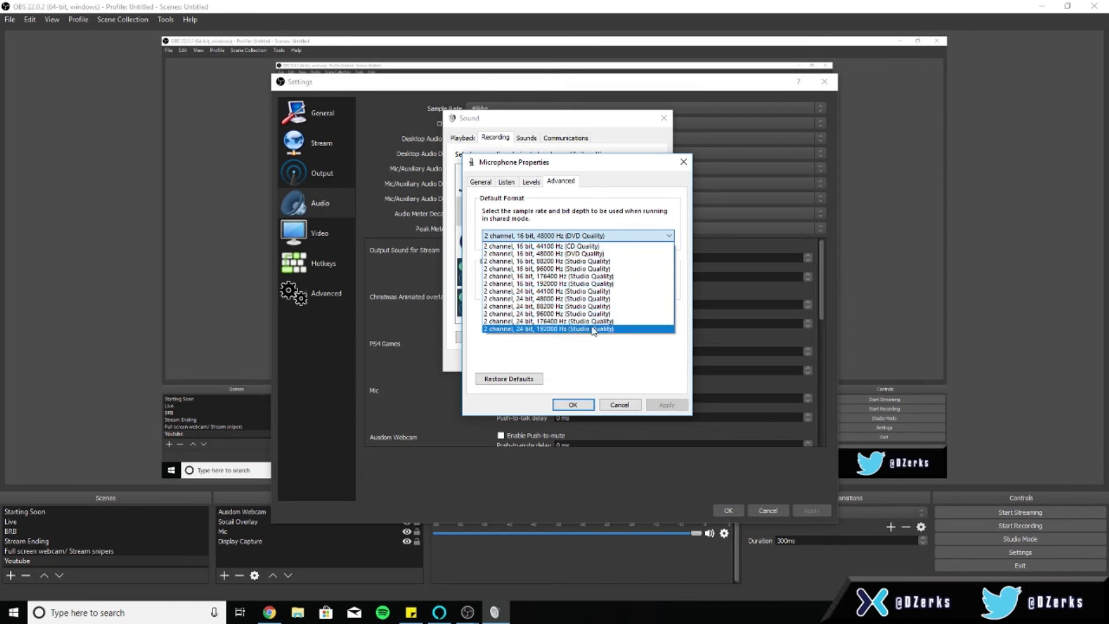
left_click(585, 255)
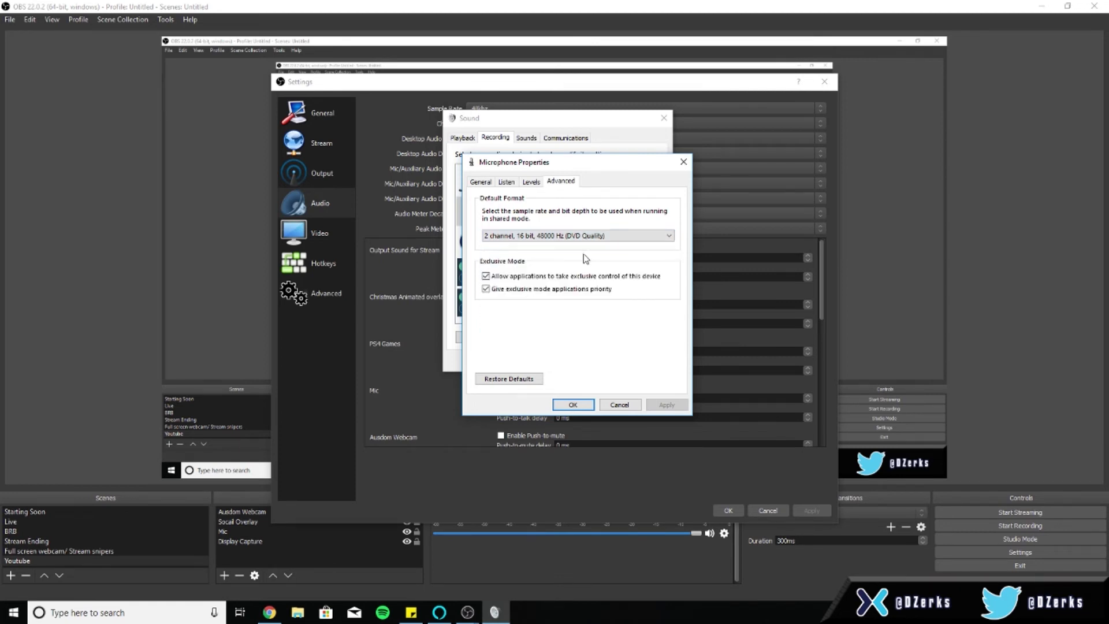
left_click(625, 236)
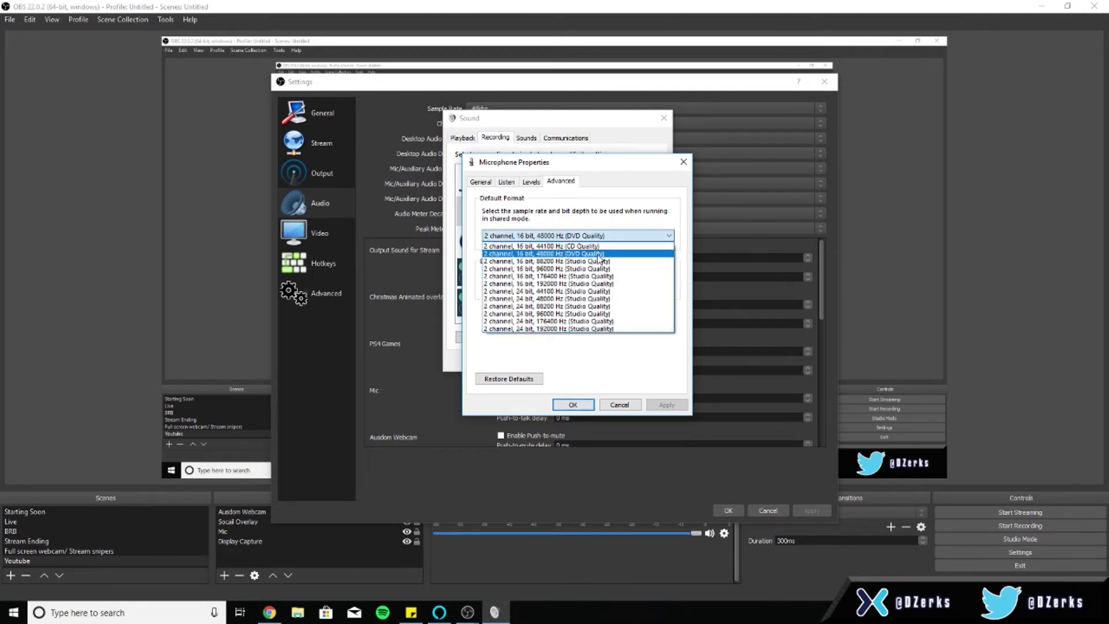
left_click(600, 254)
left_click(573, 405)
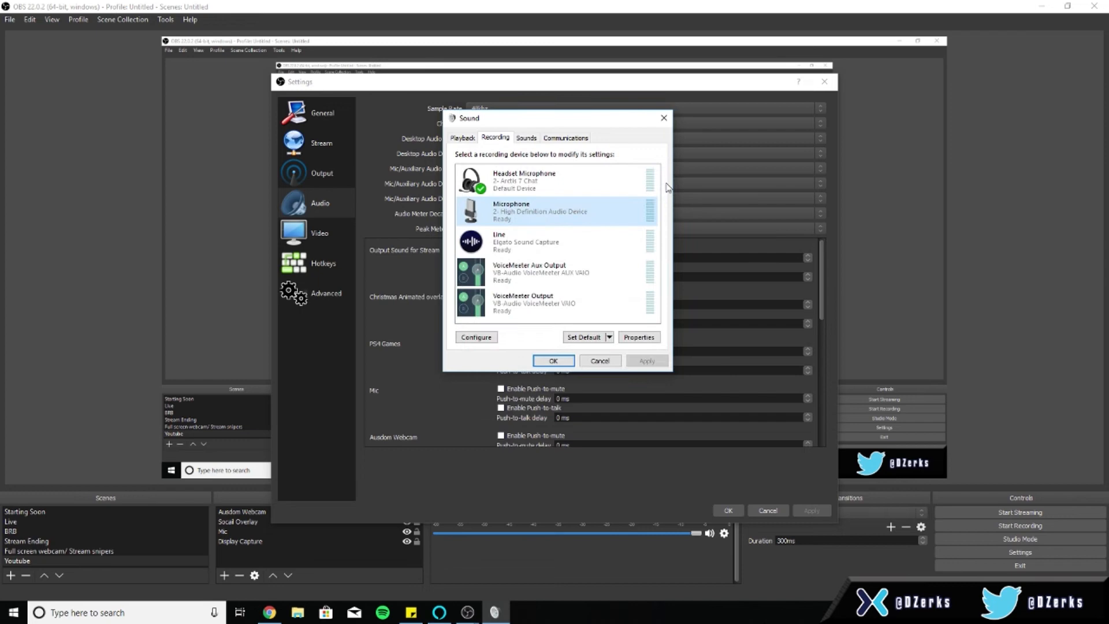
left_click(663, 118)
Step: Select Microphone (2- High Definition Audio Device) as the first mic/auxiliary audio device and look over the push-to-mute and push-to-talk options
left_click(550, 110)
left_click(548, 124)
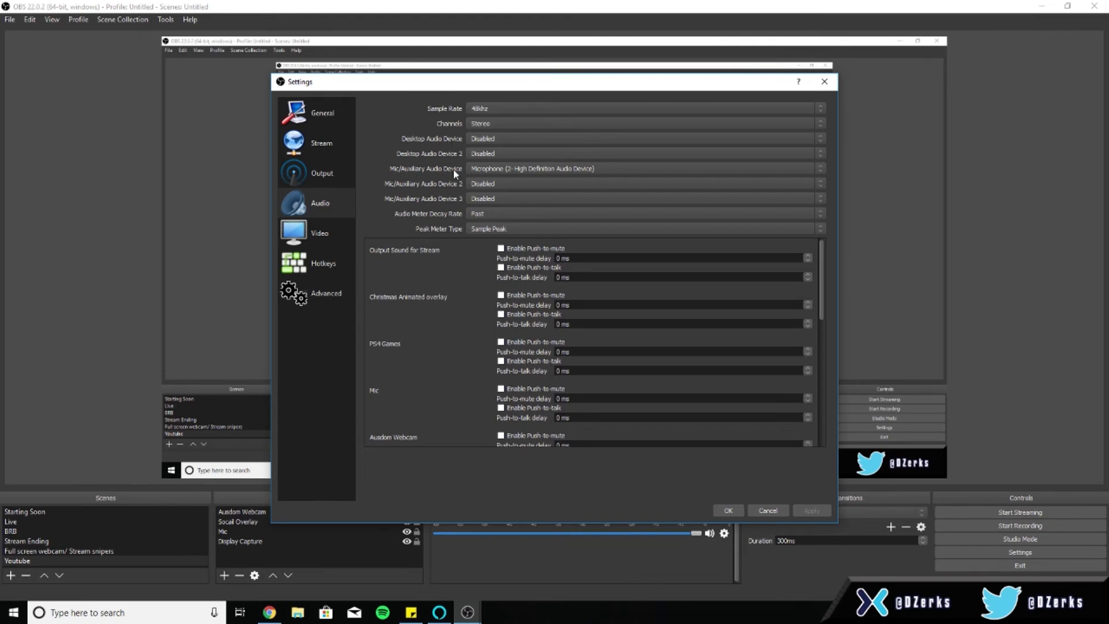
left_click(473, 169)
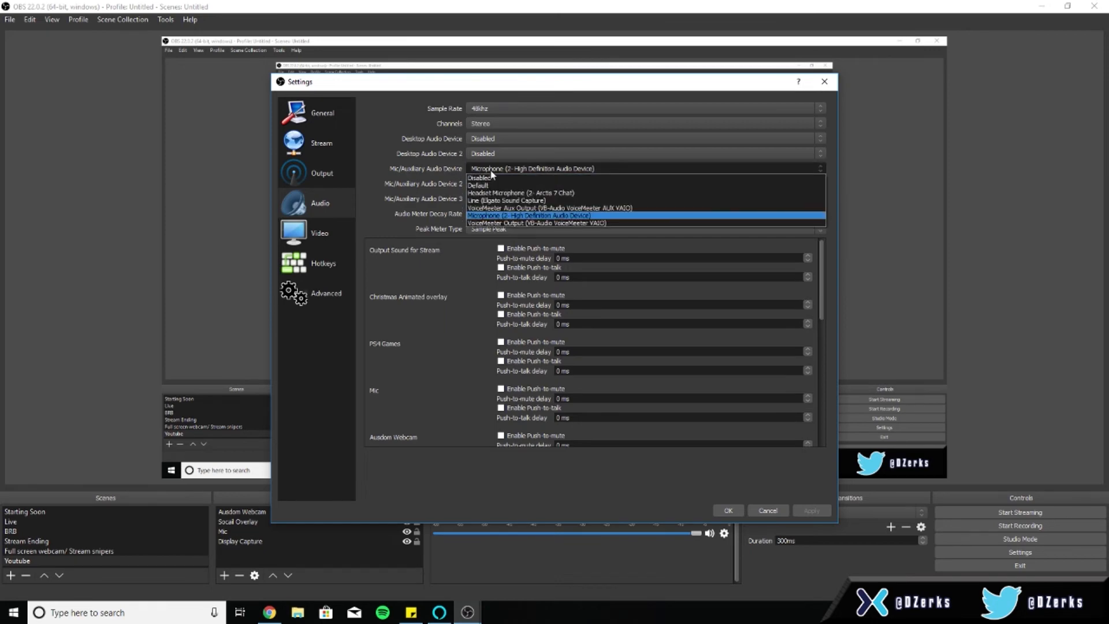
left_click(517, 215)
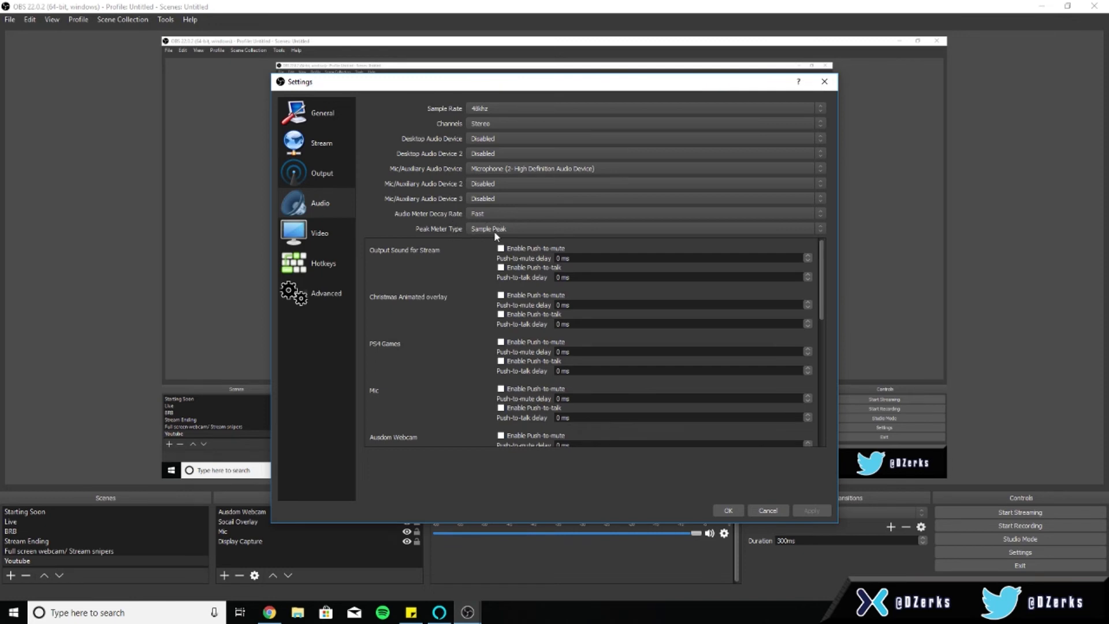
scroll(450, 295, "down", 5)
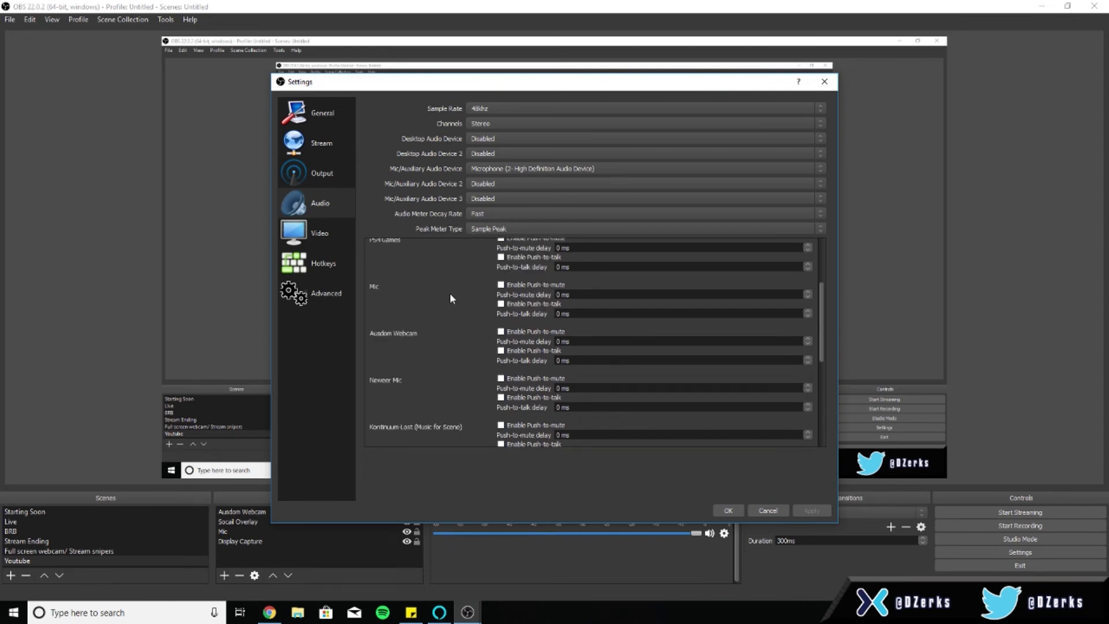
scroll(449, 295, "up", 5)
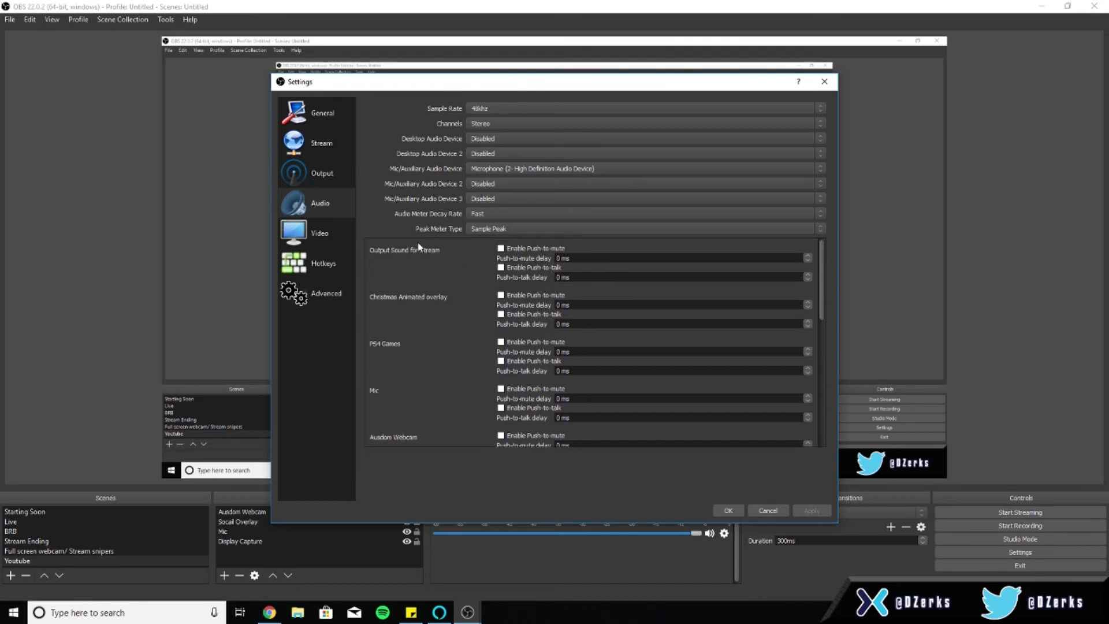
Step: Set the base (canvas) resolution to 1920x1080 in the video settings
left_click(321, 237)
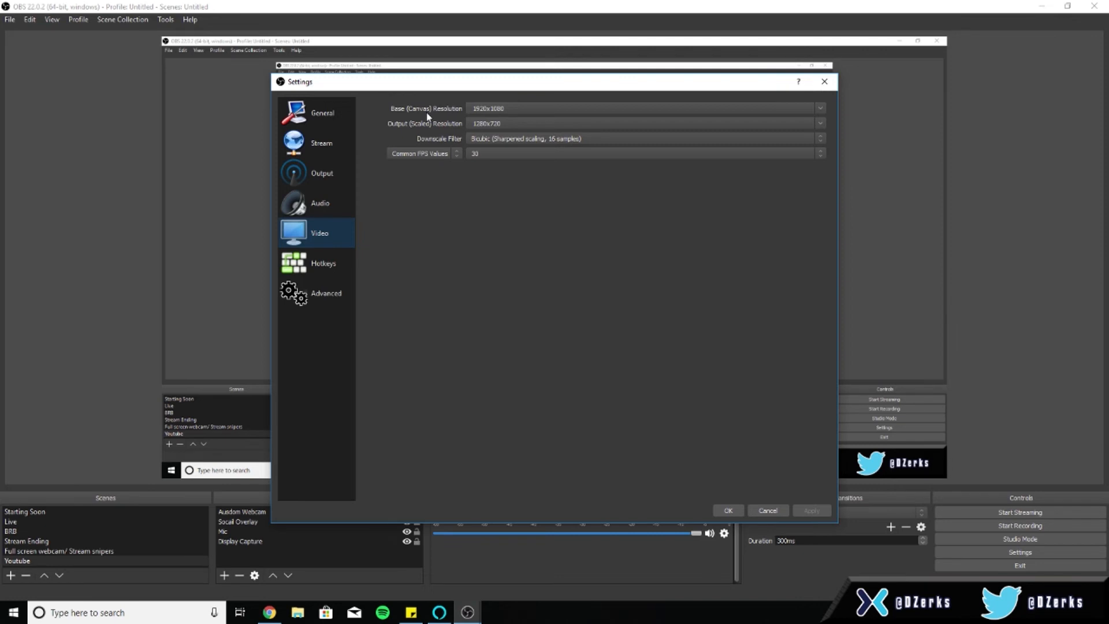
left_click(530, 109)
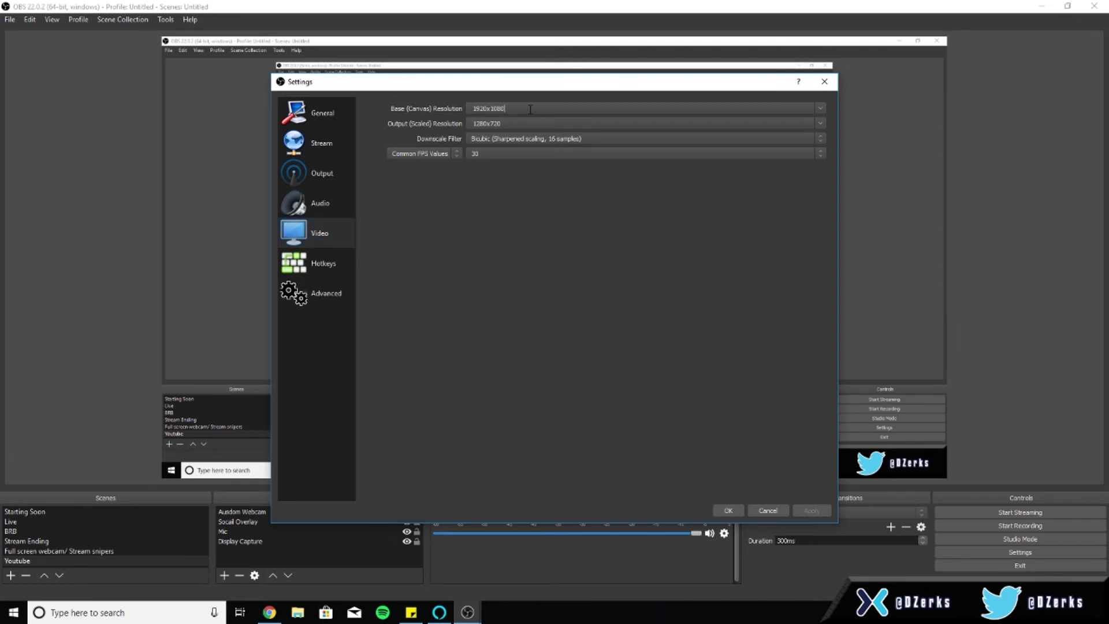
left_click(819, 110)
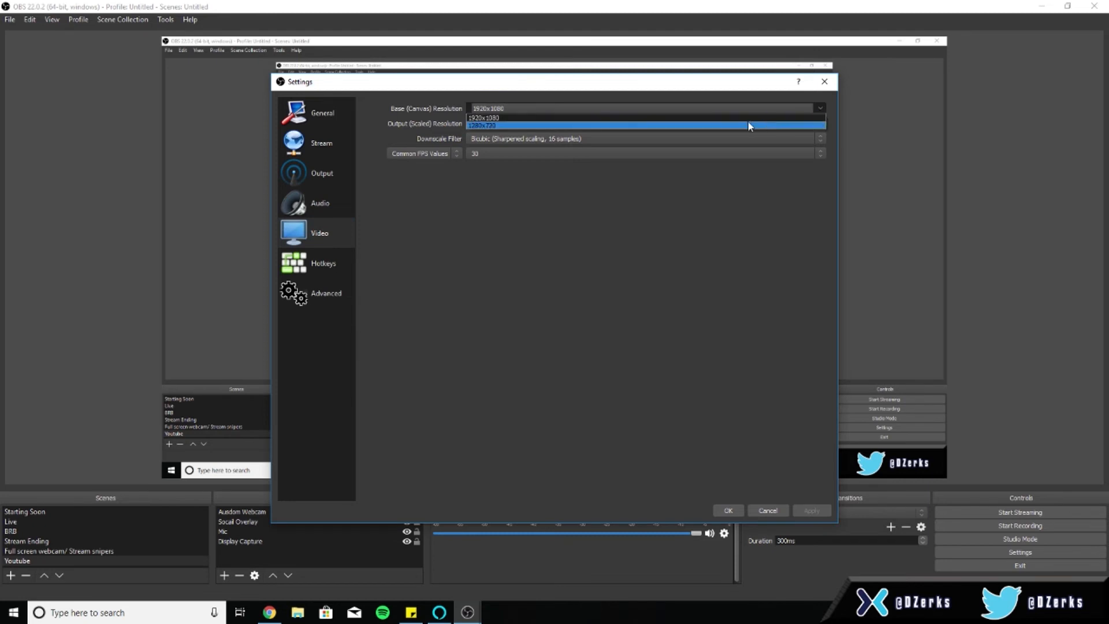
left_click(669, 119)
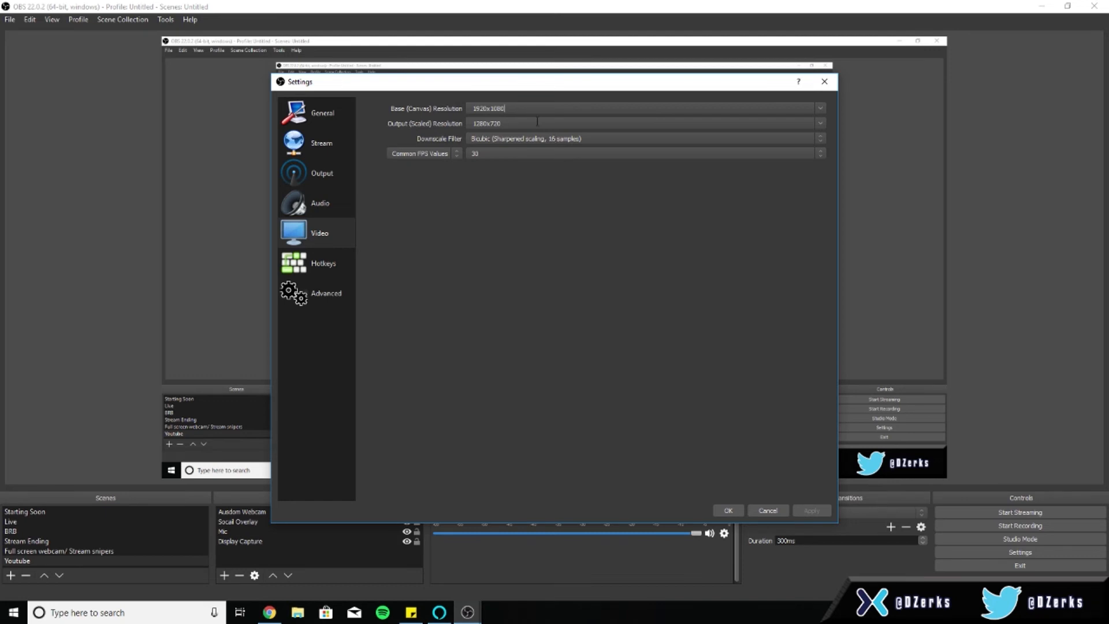
Step: Set the output (scaled) resolution to 1280x720 with the Bicubic (Sharpened scaling, 16 samples) downscale filter
left_click(820, 126)
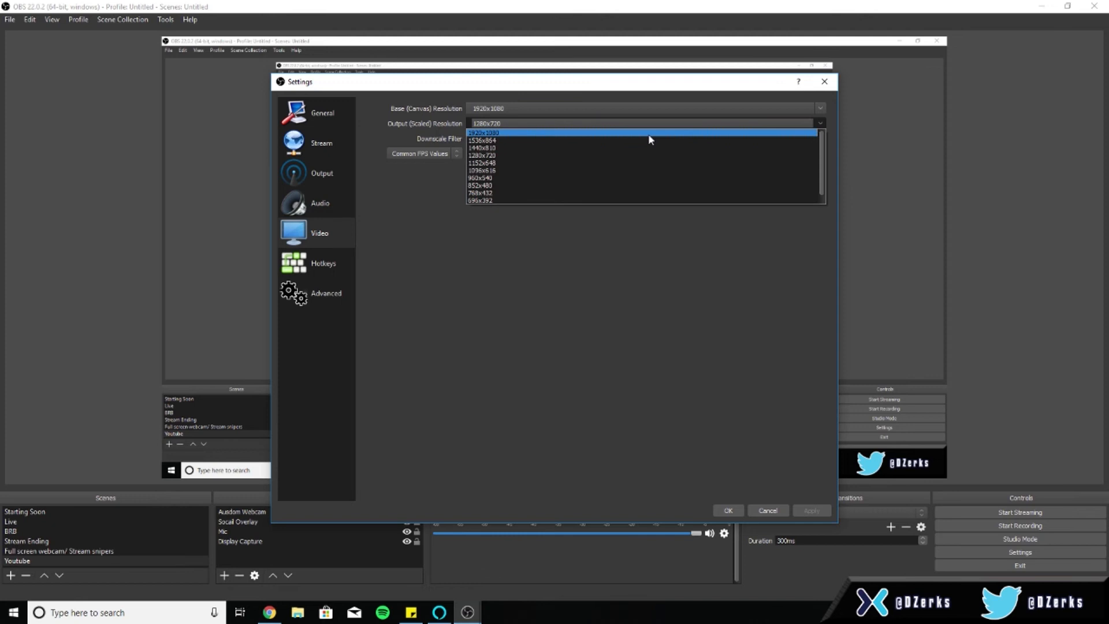
left_click(641, 153)
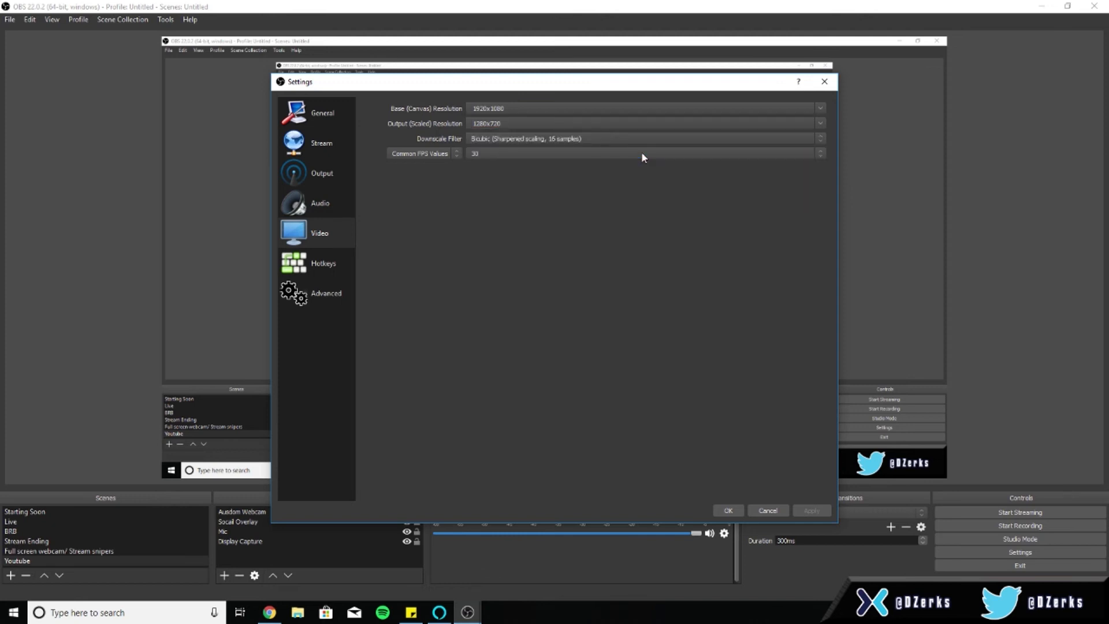
left_click(487, 141)
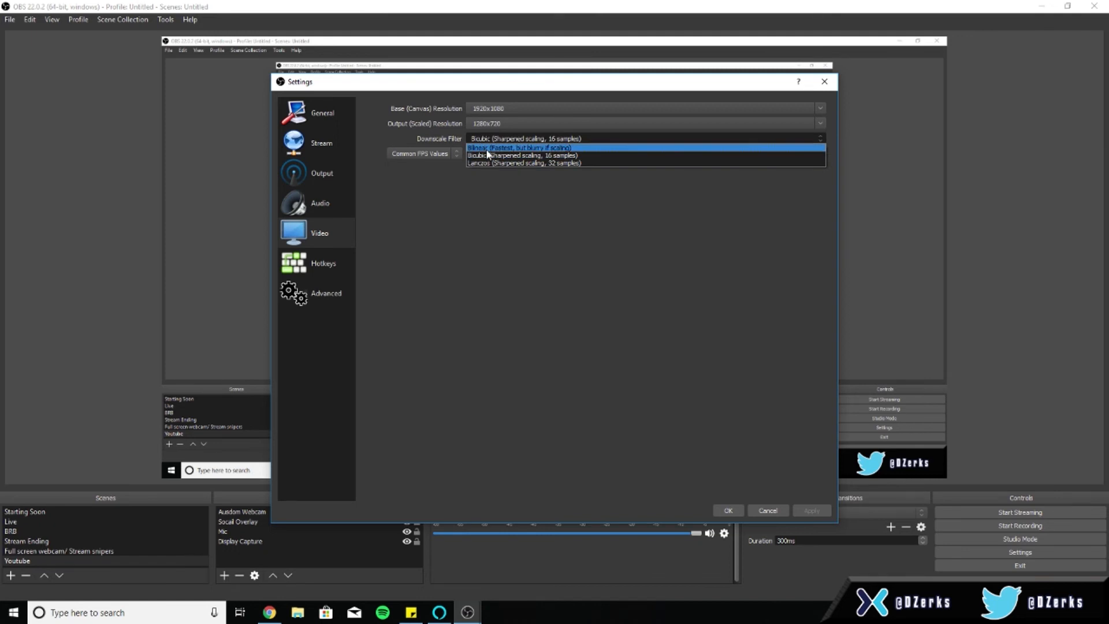
left_click(518, 156)
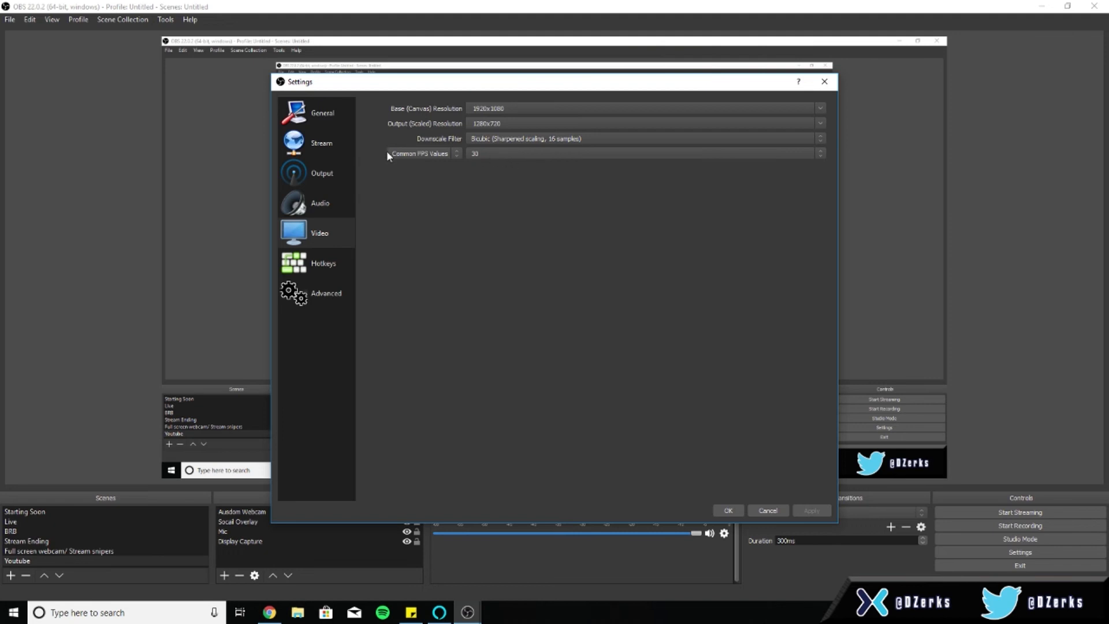
Step: Set the frame rate to 30 using the Common FPS Values type in the video settings
left_click(425, 154)
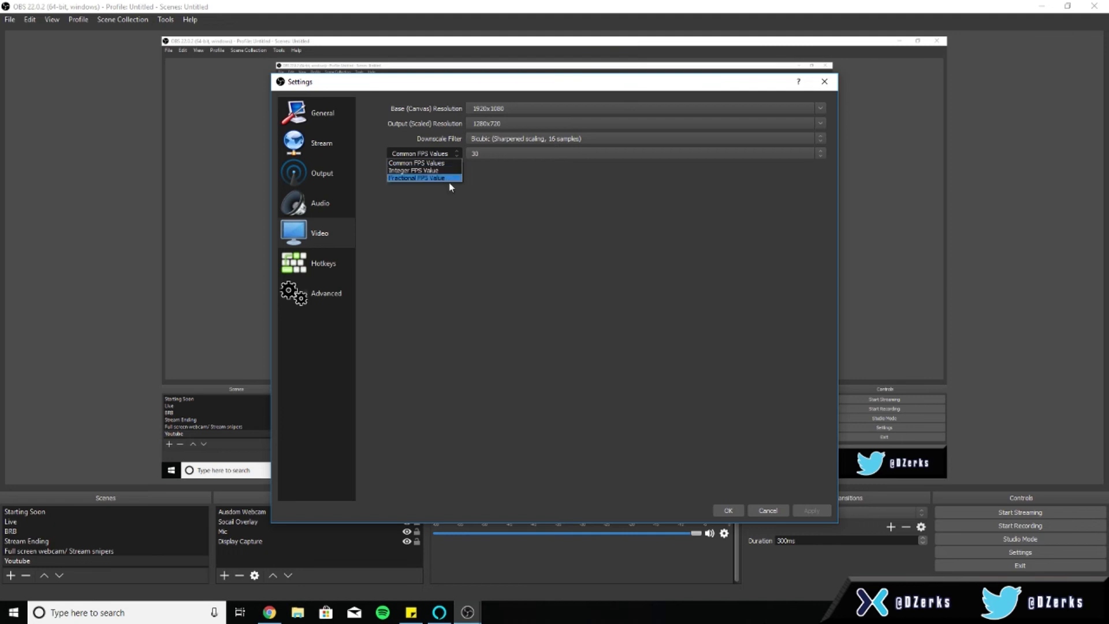
left_click(441, 164)
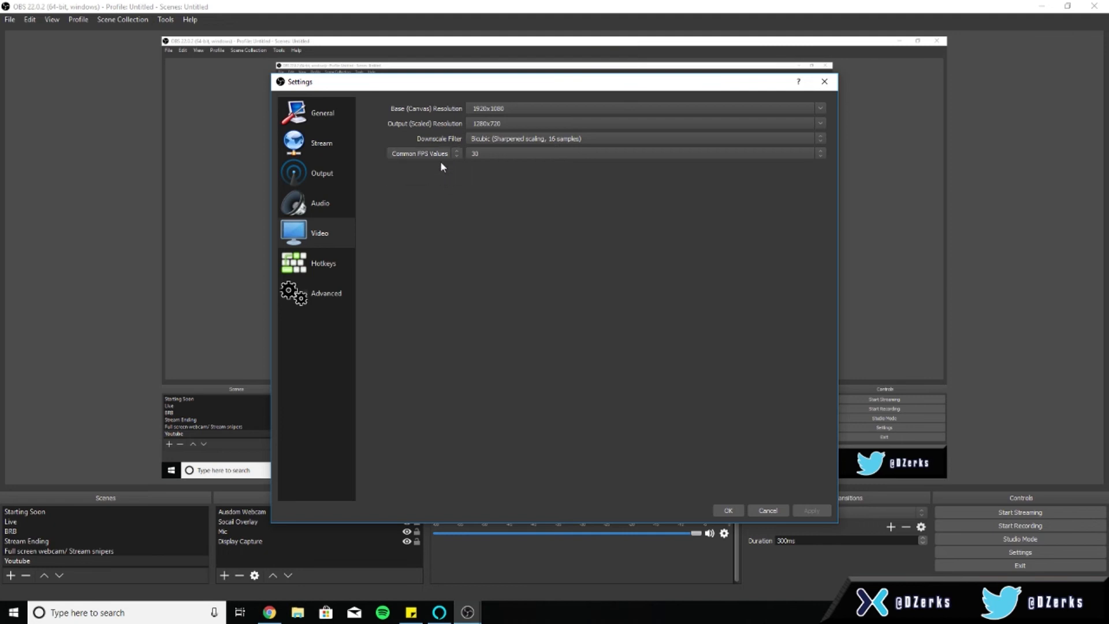
left_click(510, 153)
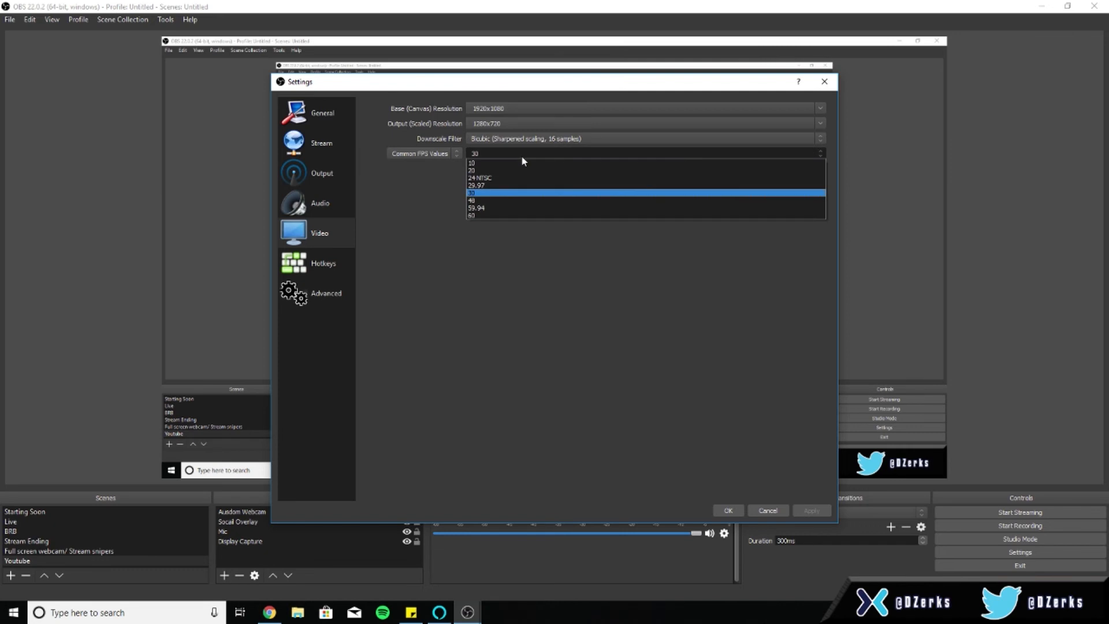
left_click(510, 193)
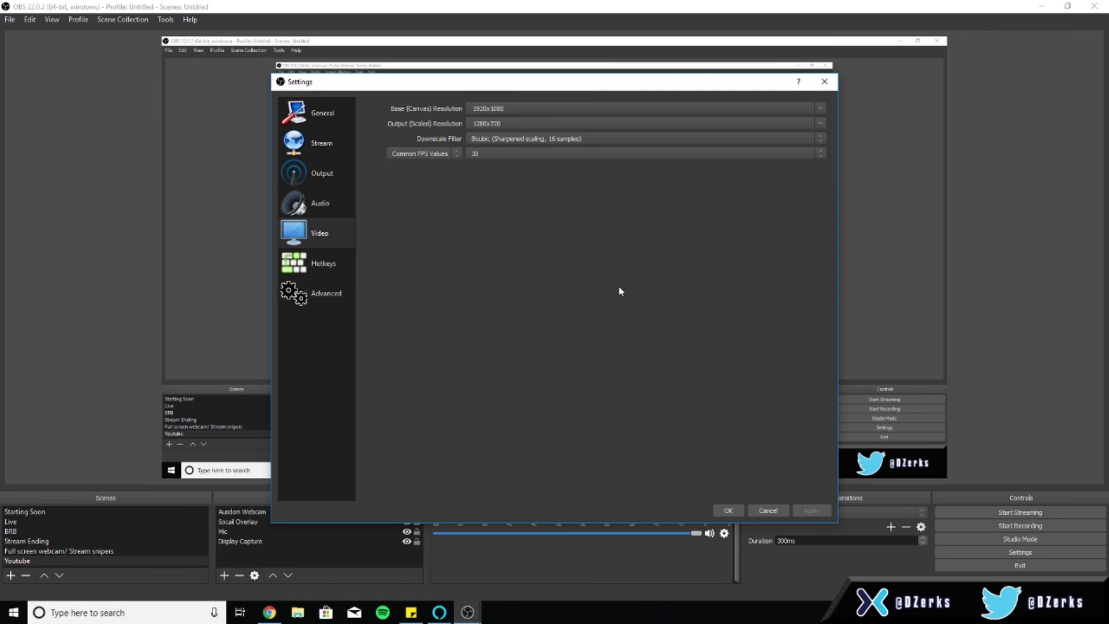
left_click(523, 150)
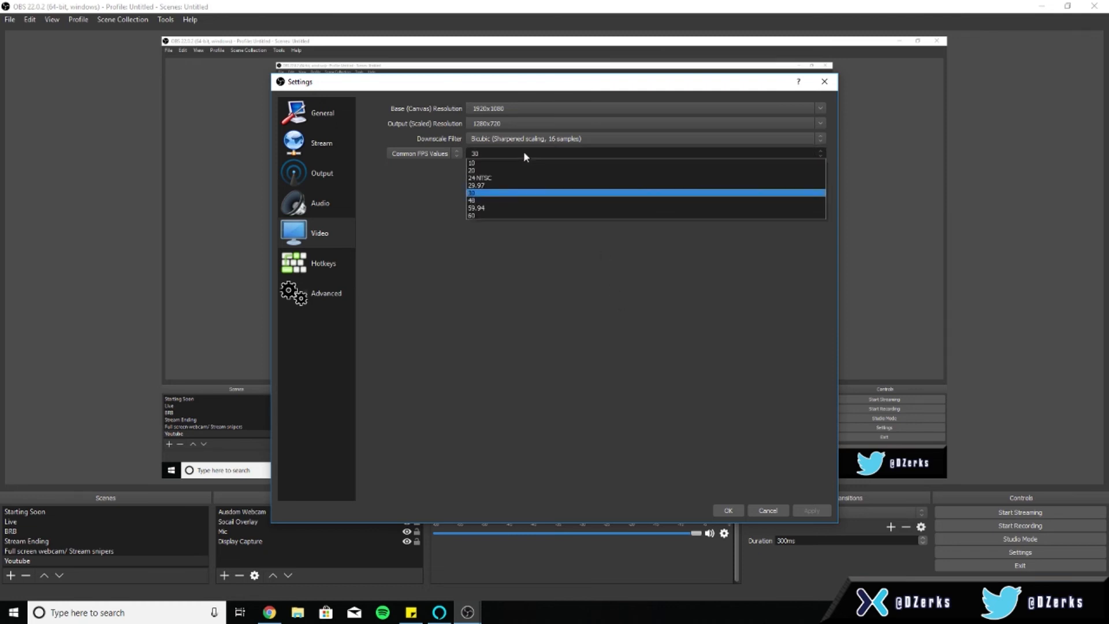
left_click(415, 206)
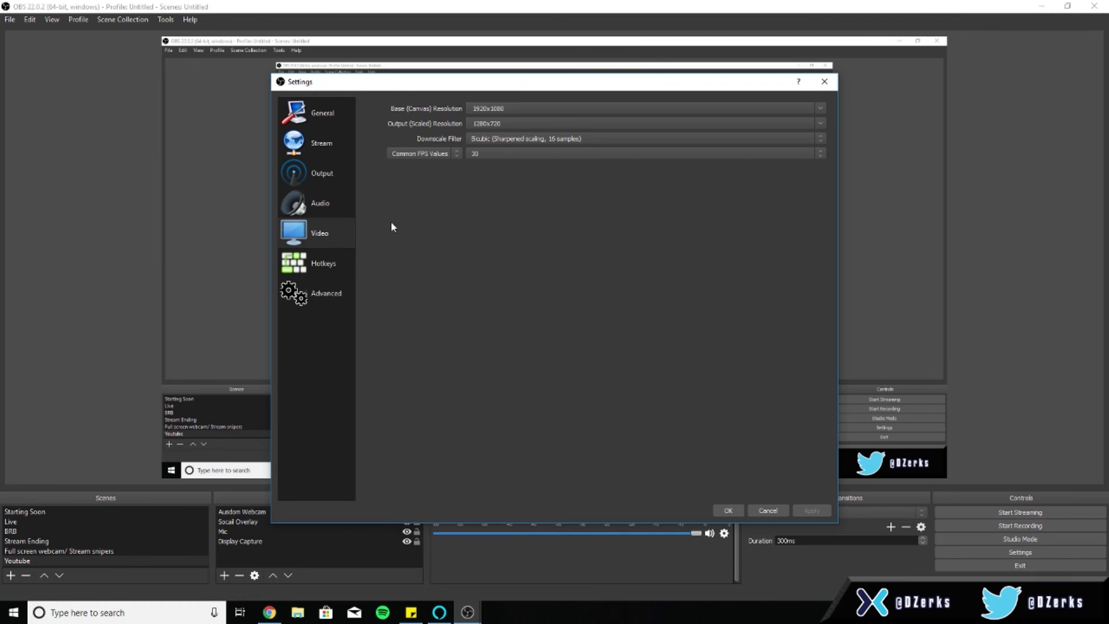
Step: Look over the hotkey assignments and set the process priority to Above Normal in the advanced settings
left_click(346, 261)
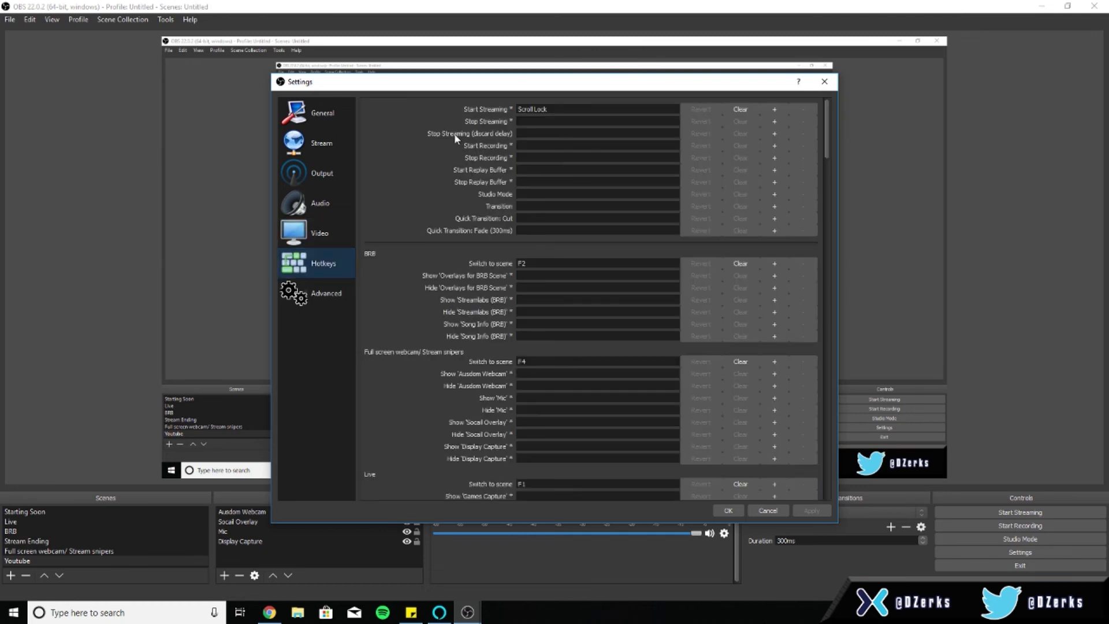
scroll(456, 139, "down", 8)
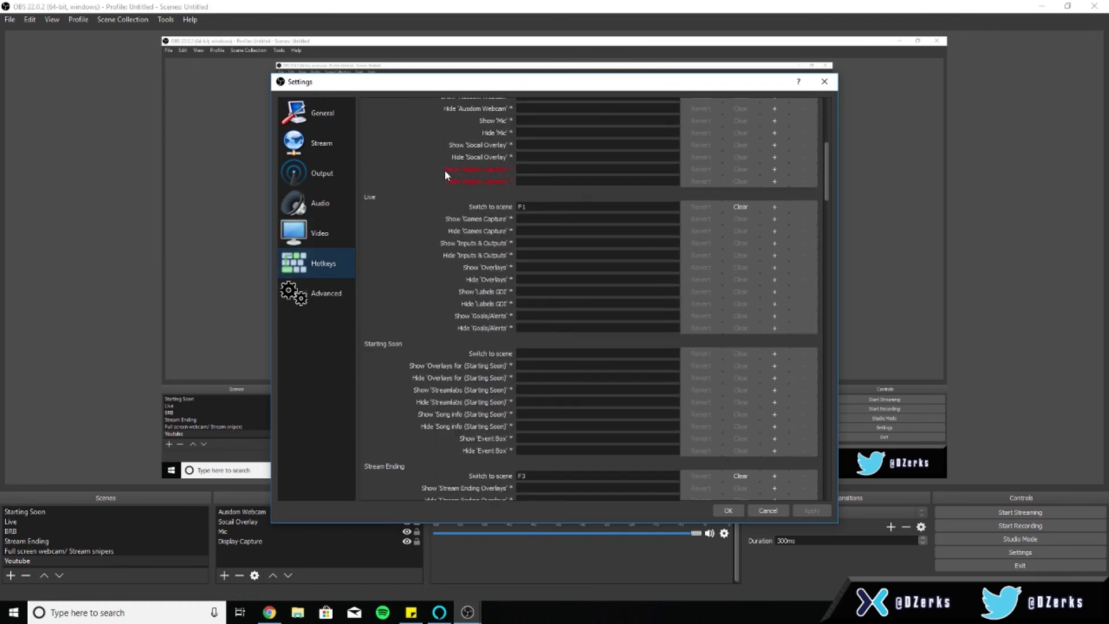
scroll(445, 171, "up", 8)
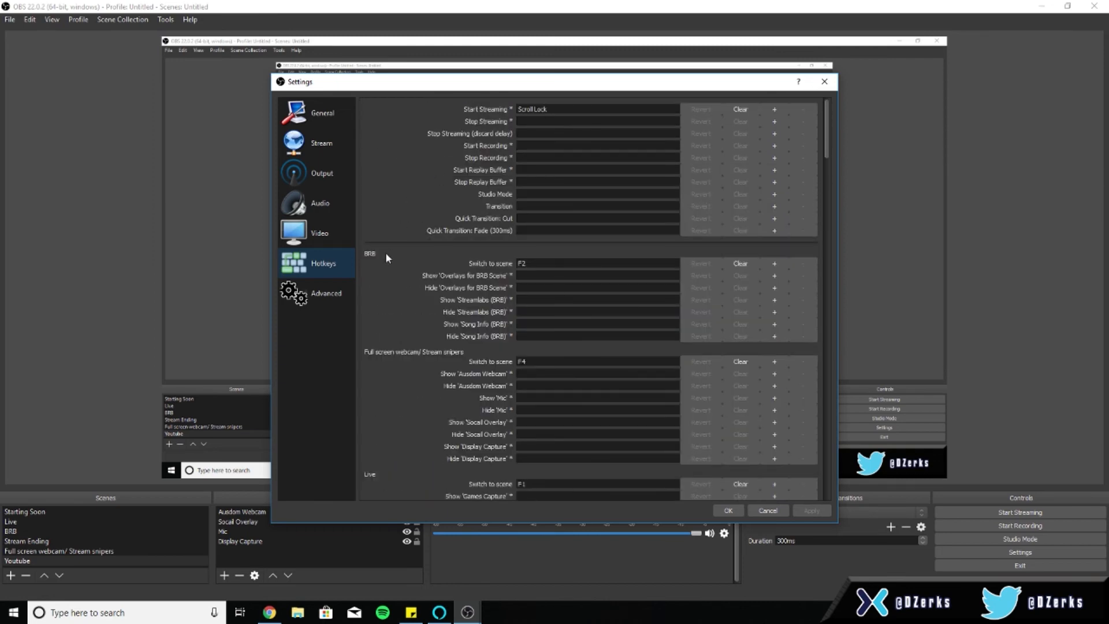
left_click(328, 295)
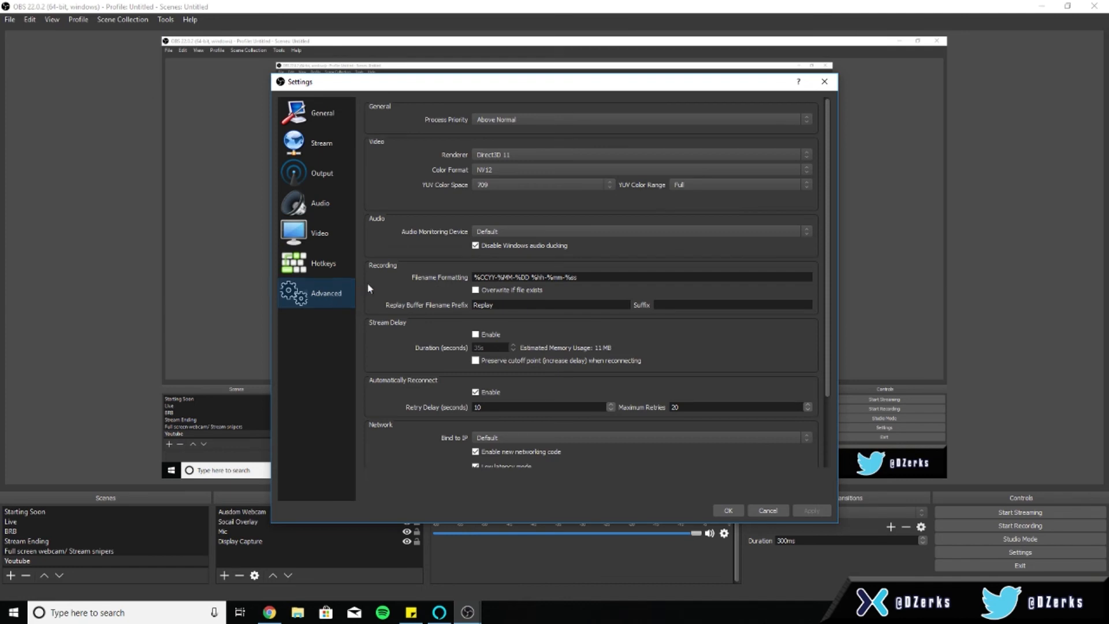
left_click(544, 120)
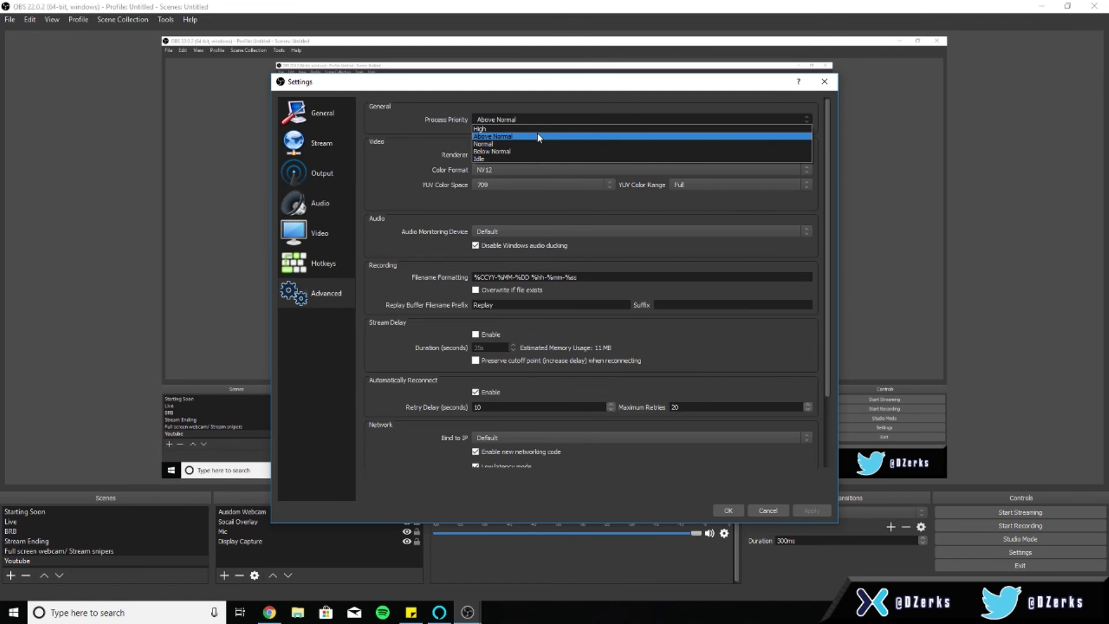
left_click(539, 136)
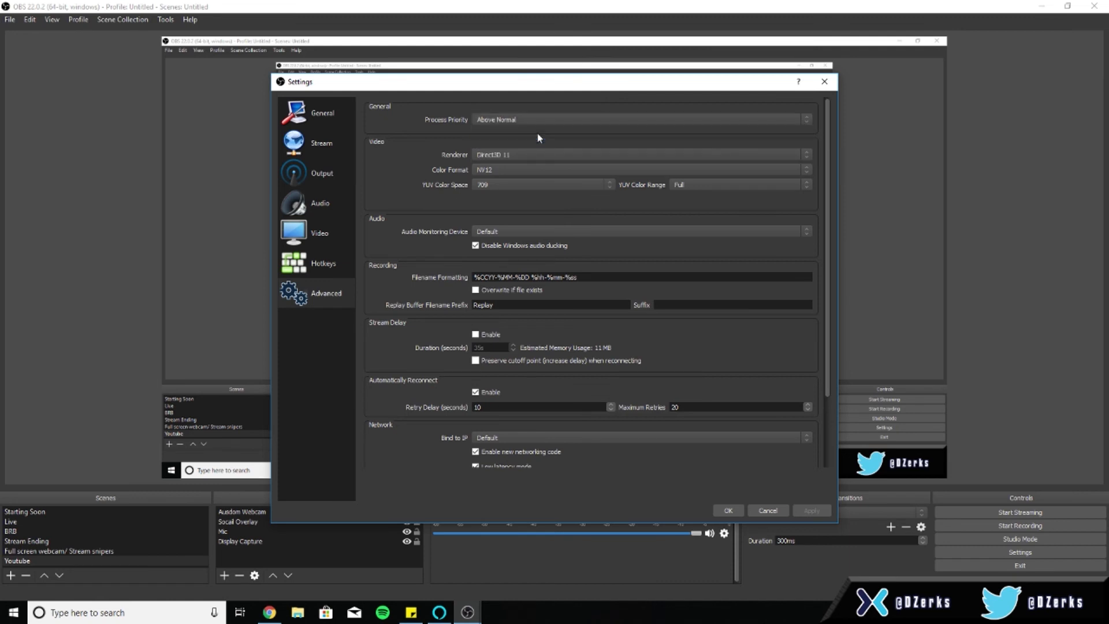
Step: Check the advanced video options, keeping the Direct3D 11 renderer, YUV color space 709 and YUV color range Full
left_click(530, 152)
left_click(530, 152)
left_click(719, 184)
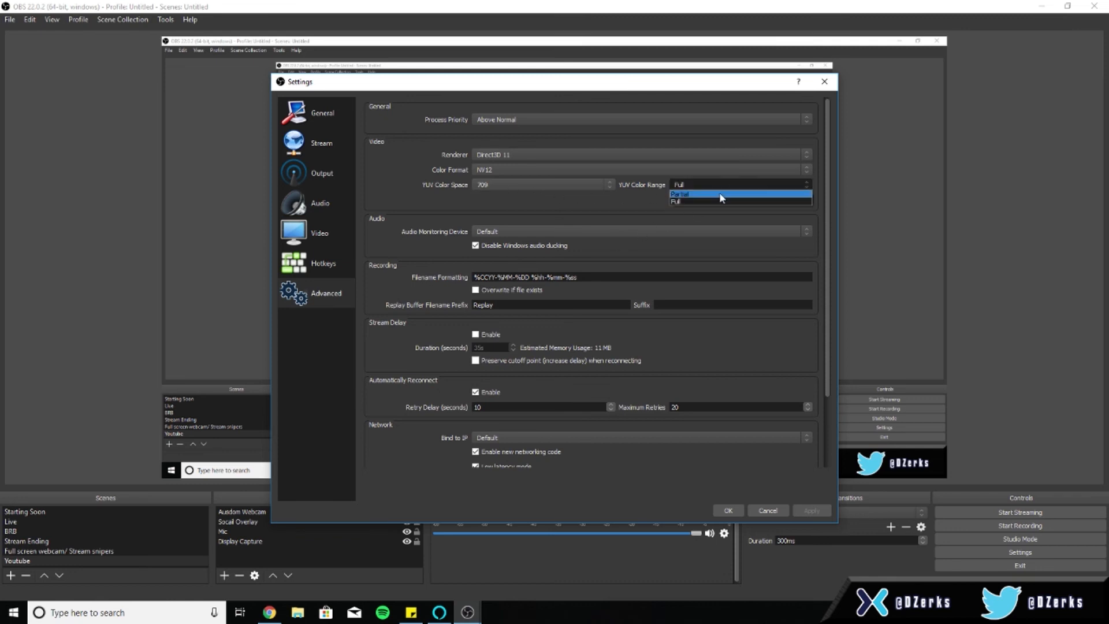
left_click(719, 193)
left_click(587, 186)
left_click(585, 182)
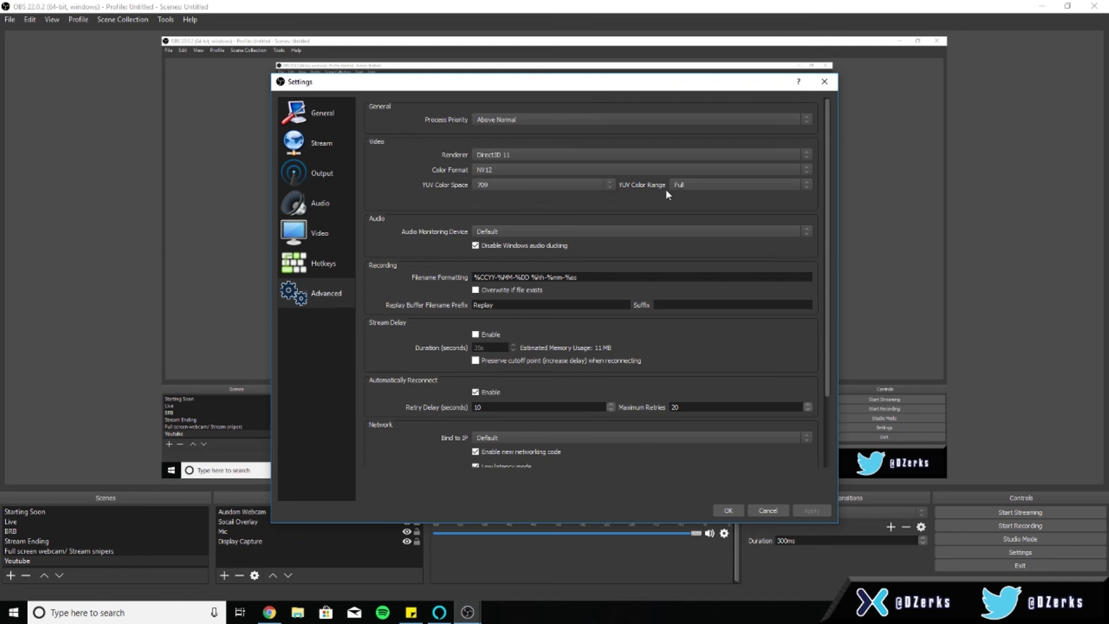
Step: Disable the new networking code in the advanced network settings
scroll(529, 226, "down", 1)
scroll(528, 224, "up", 1)
scroll(462, 207, "down", 2)
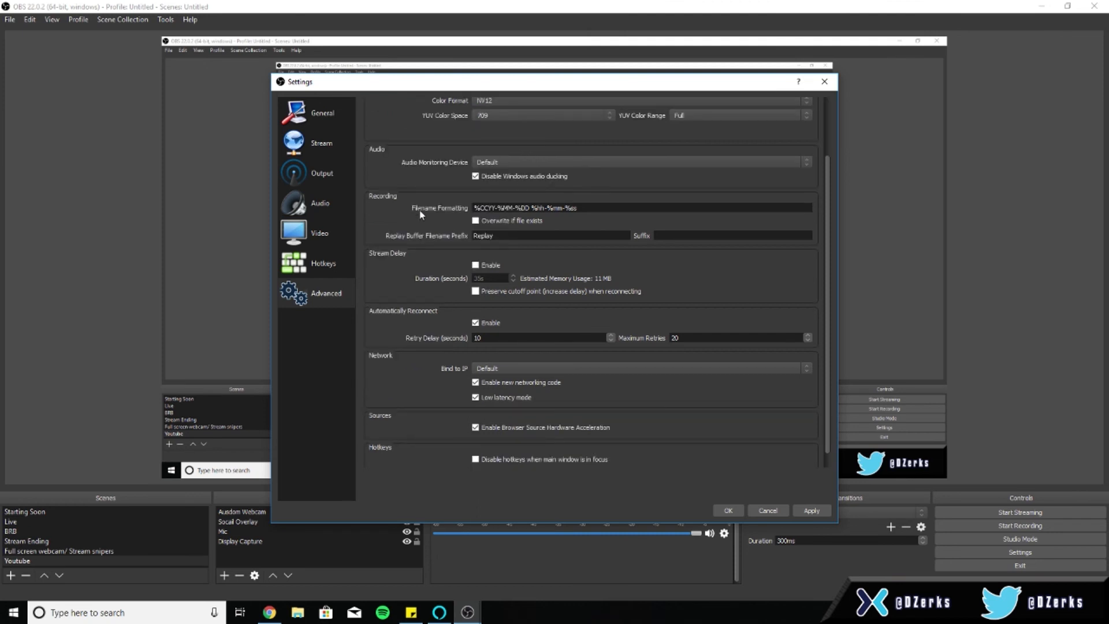
scroll(419, 210, "down", 1)
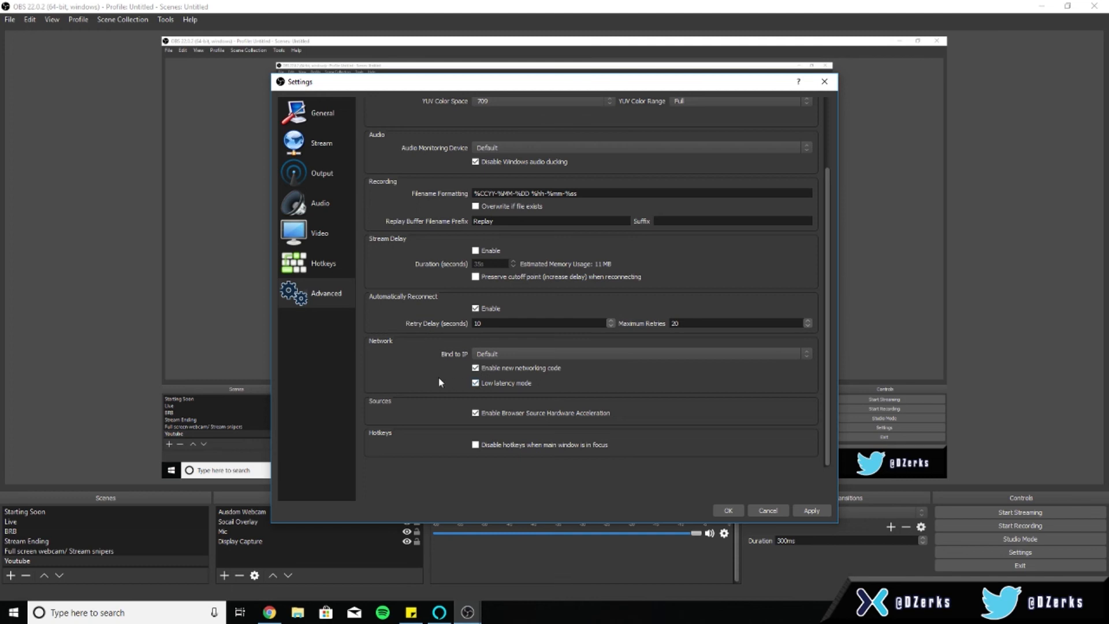
left_click(475, 368)
scroll(537, 384, "up", 3)
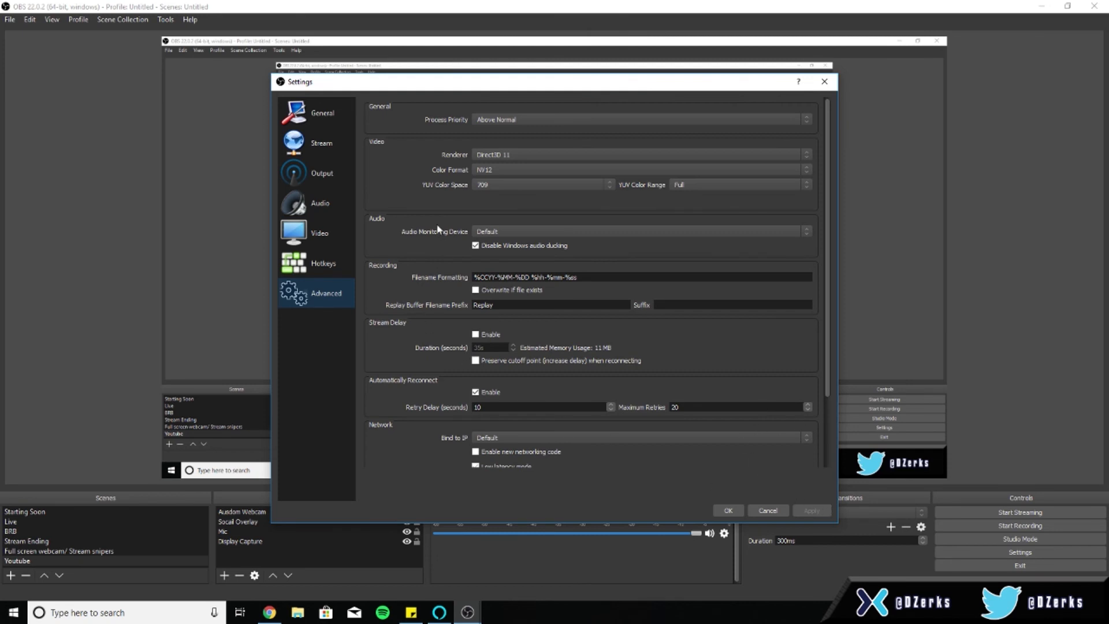
Step: Select mp4 as the recording format and NVENC H.264 as the recording encoder in the output settings
left_click(335, 166)
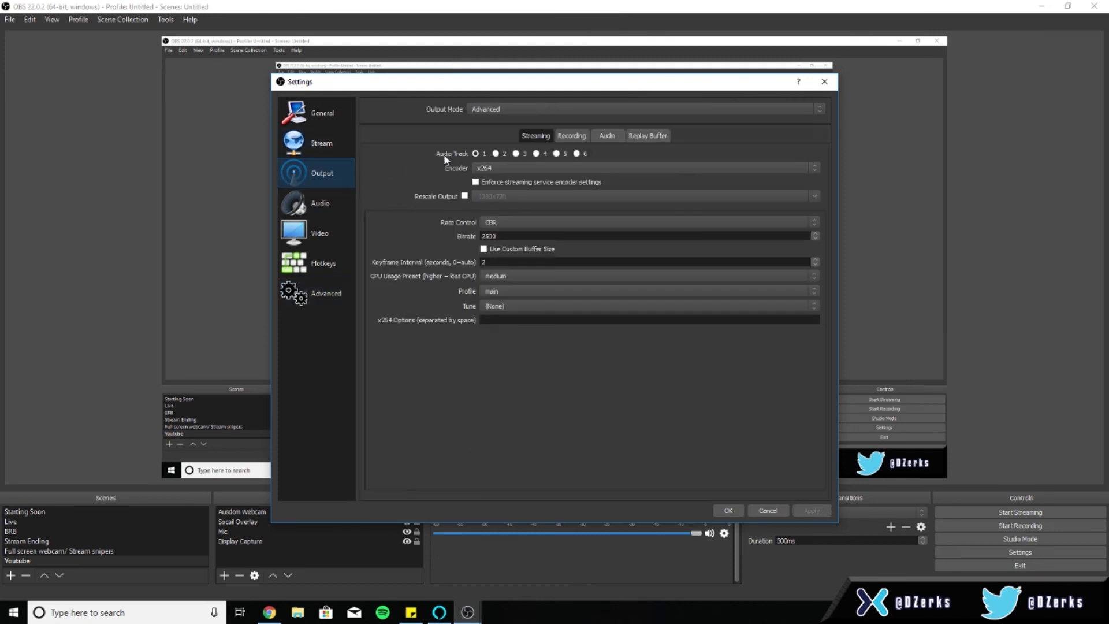
left_click(569, 137)
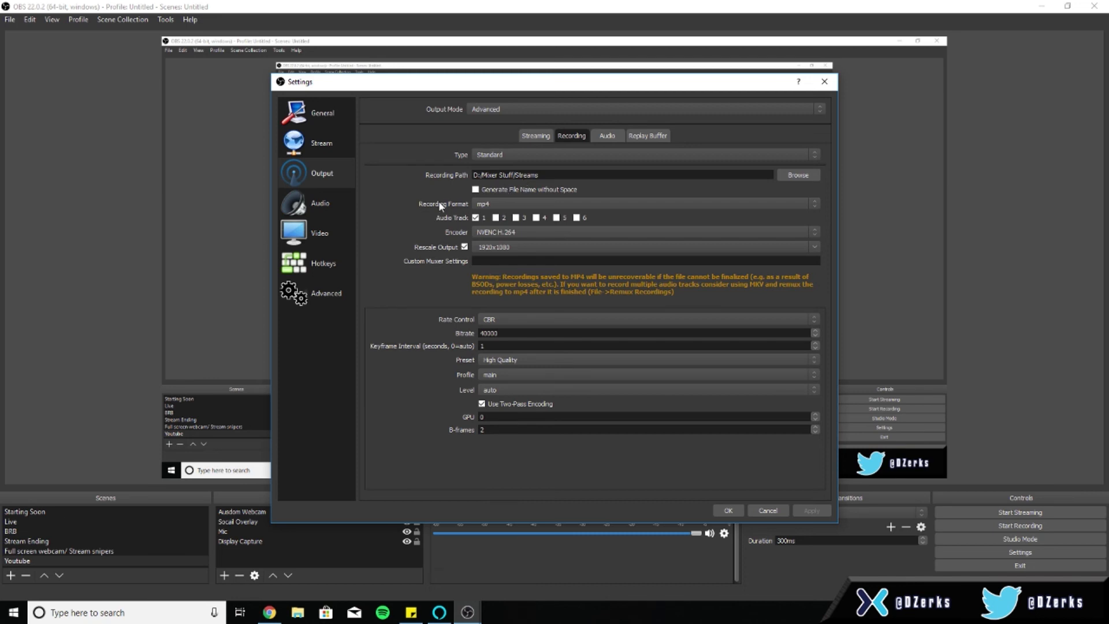
left_click(500, 204)
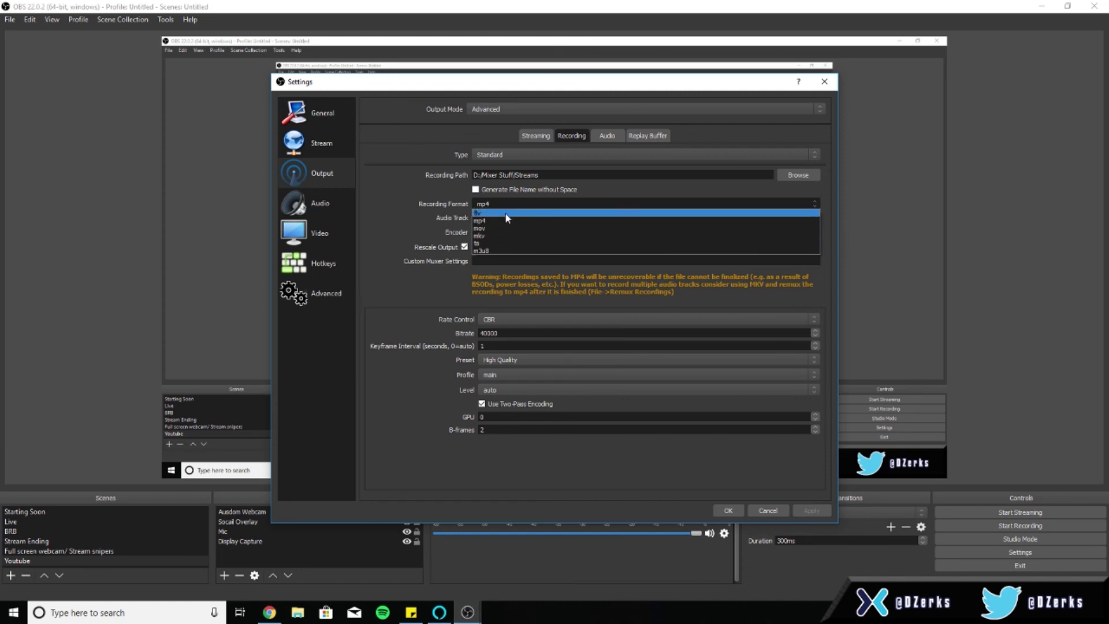
left_click(504, 220)
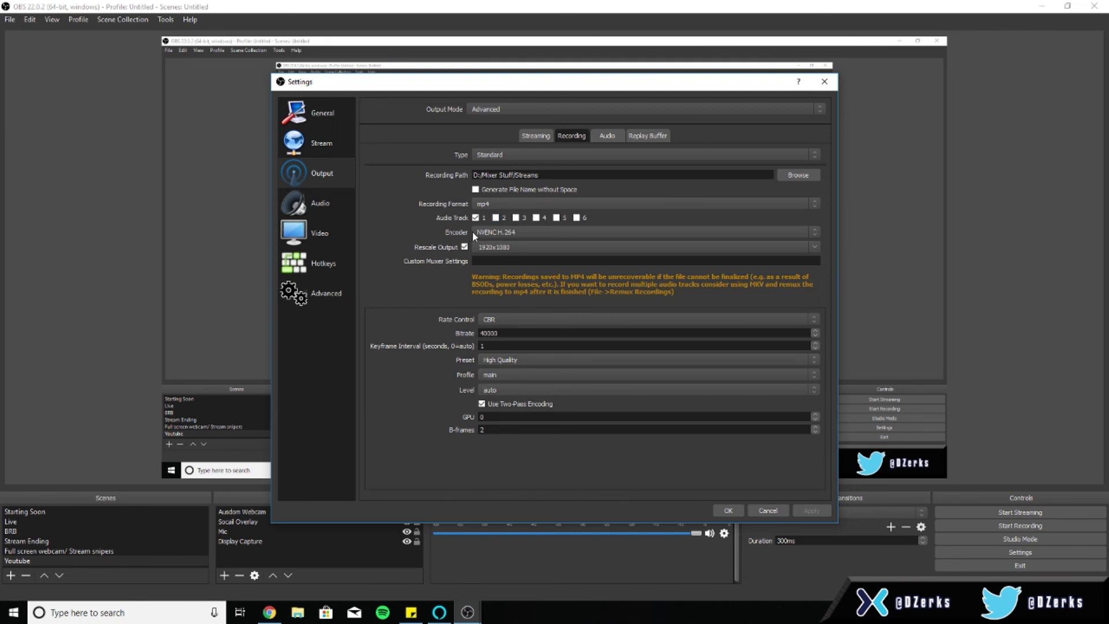
left_click(517, 233)
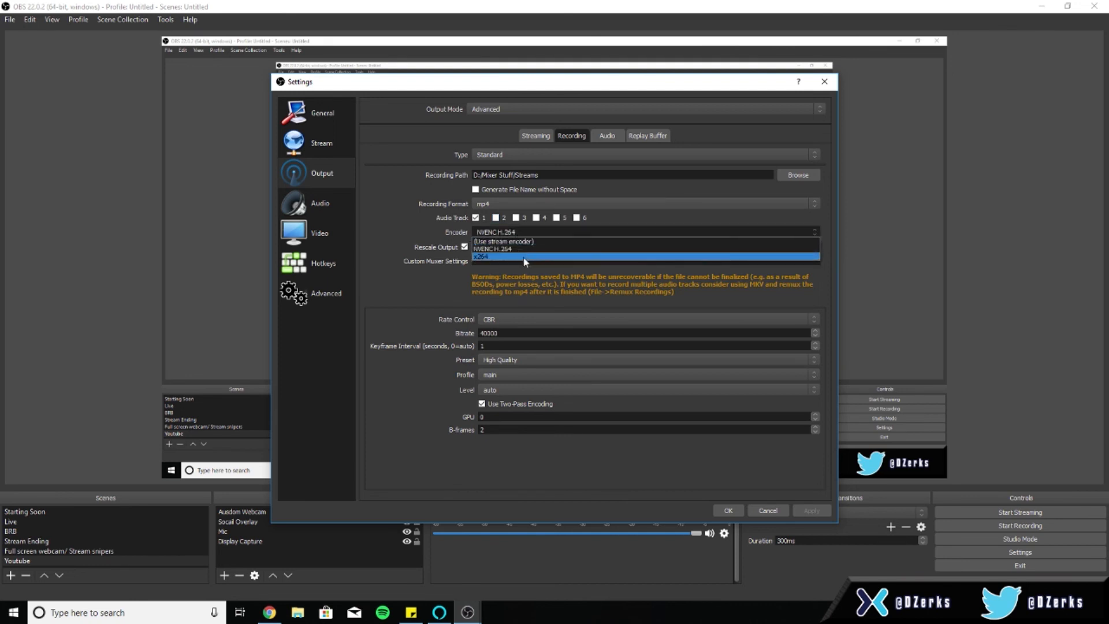
left_click(528, 250)
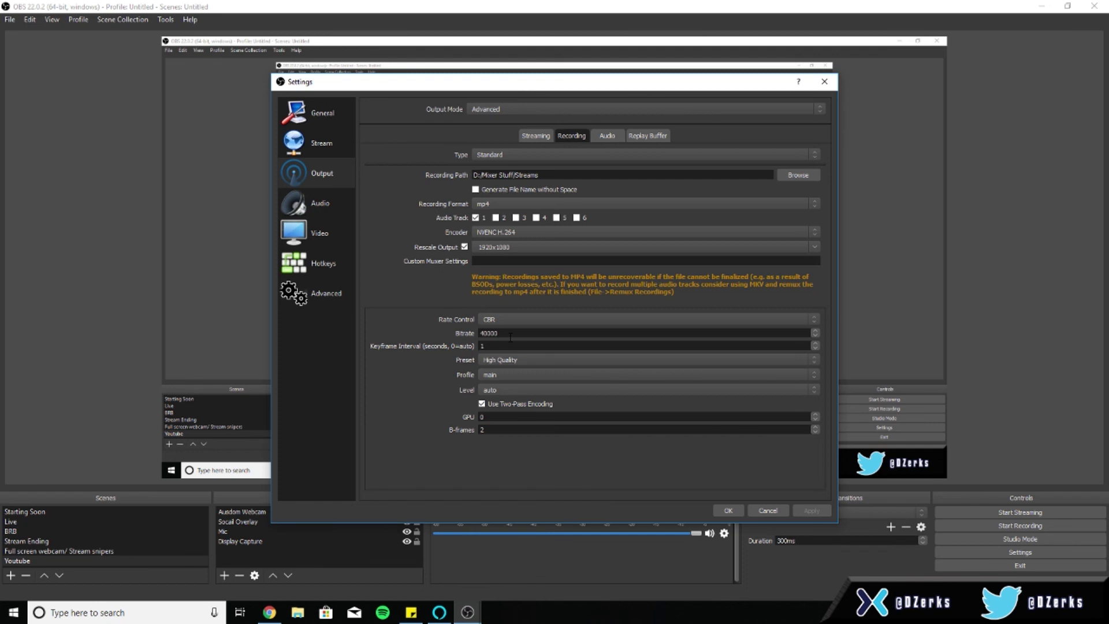
Step: Set the audio bitrate of Track 1 to 128 in the output settings
left_click(607, 135)
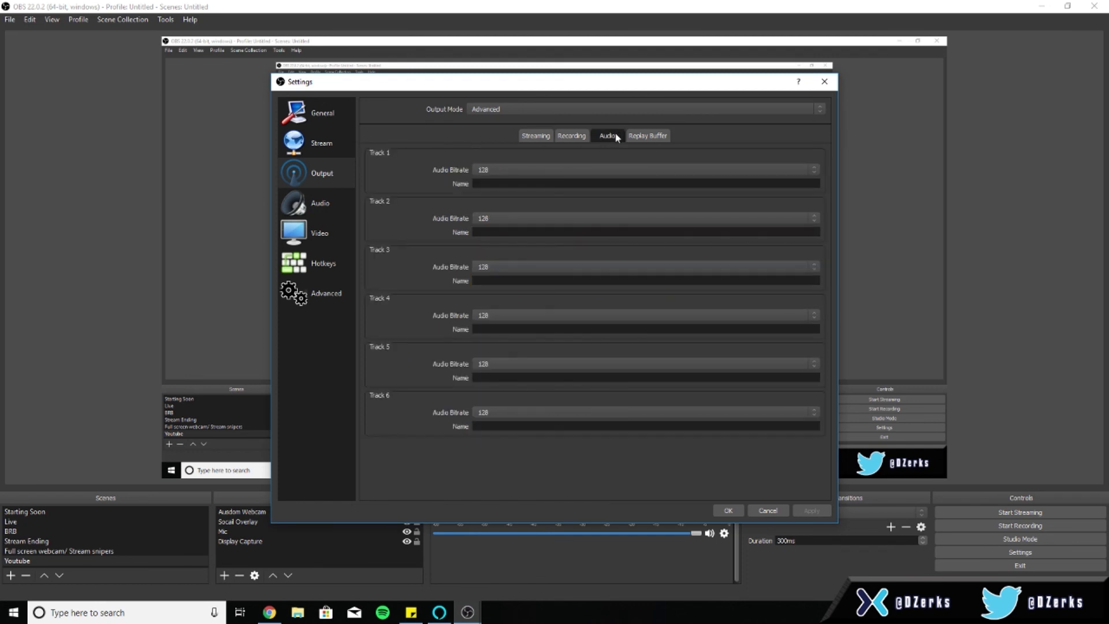
left_click(502, 171)
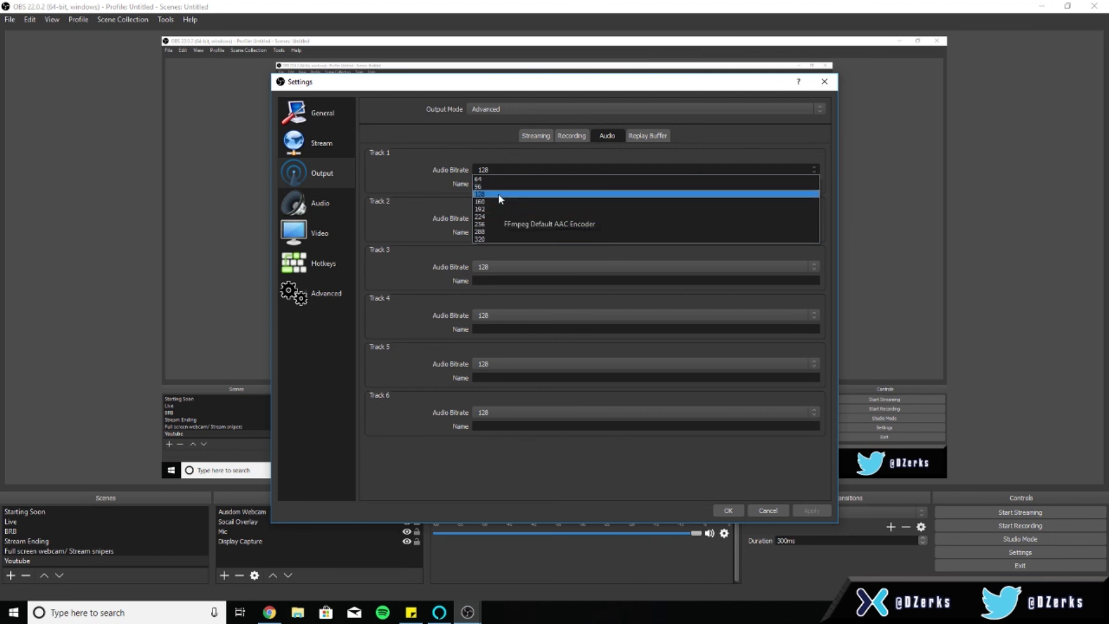
left_click(479, 194)
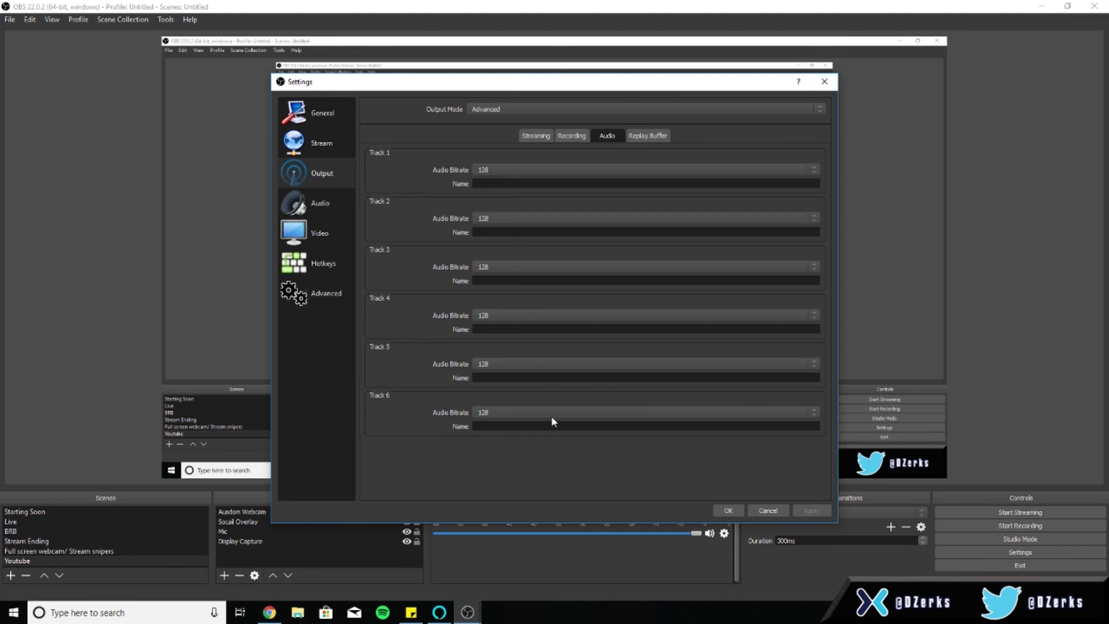
left_click(547, 170)
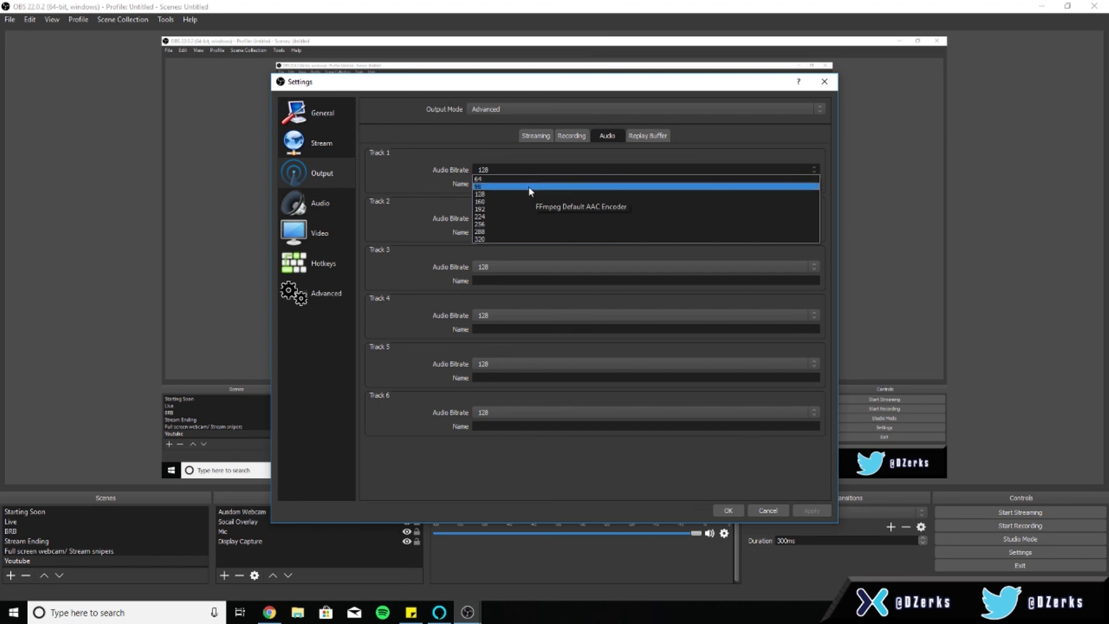
left_click(485, 194)
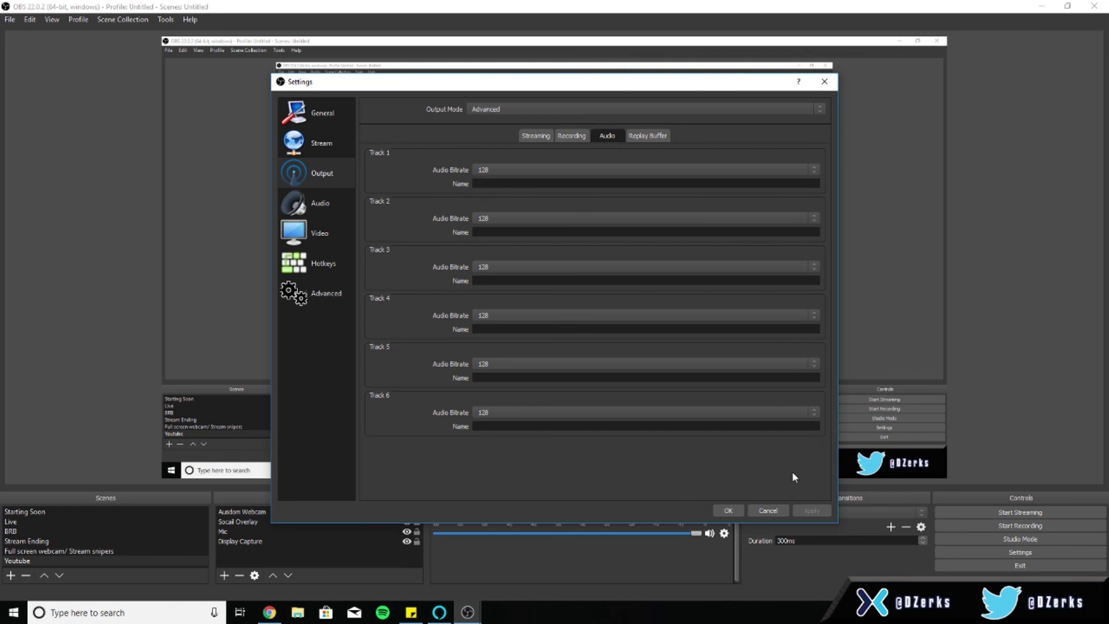
Step: Check the replay buffer option and look back over the recording and streaming output settings
left_click(653, 139)
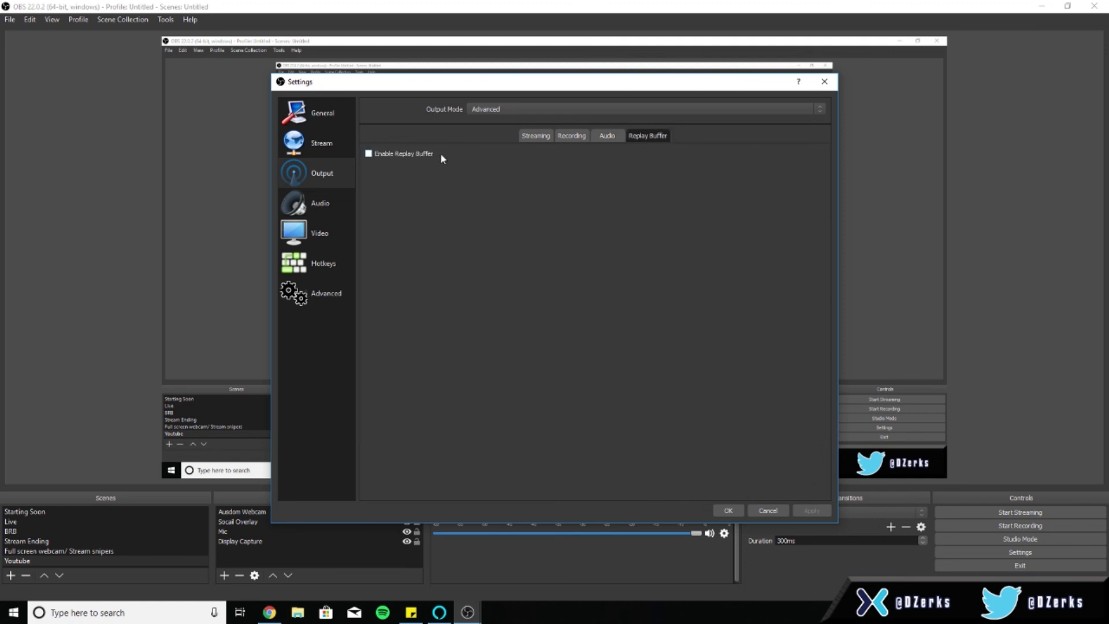
left_click(584, 137)
left_click(606, 136)
left_click(570, 137)
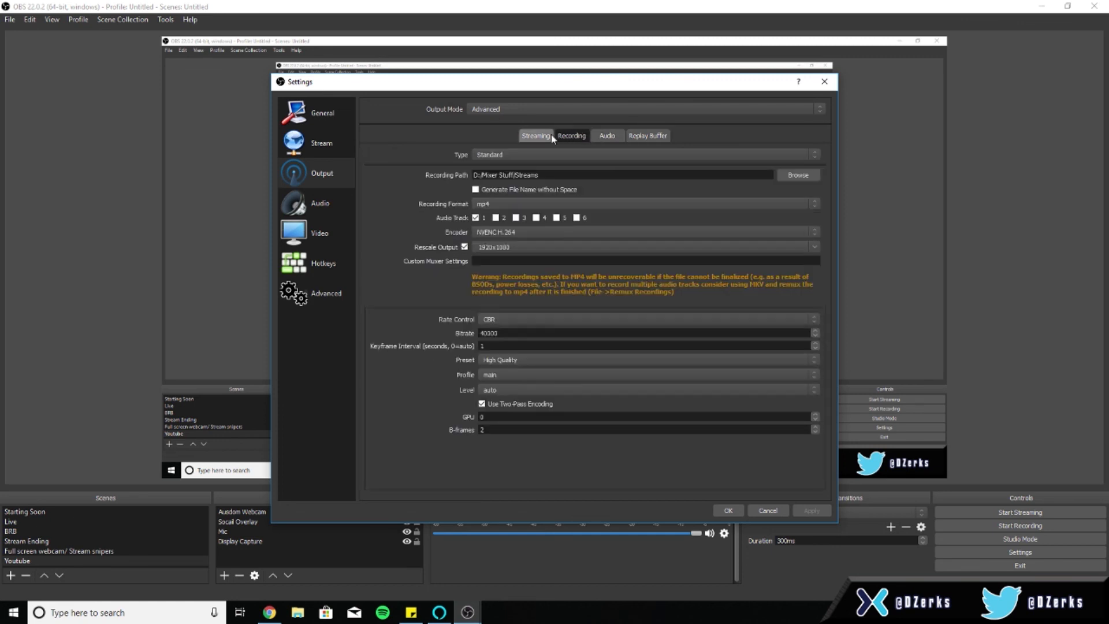
left_click(543, 137)
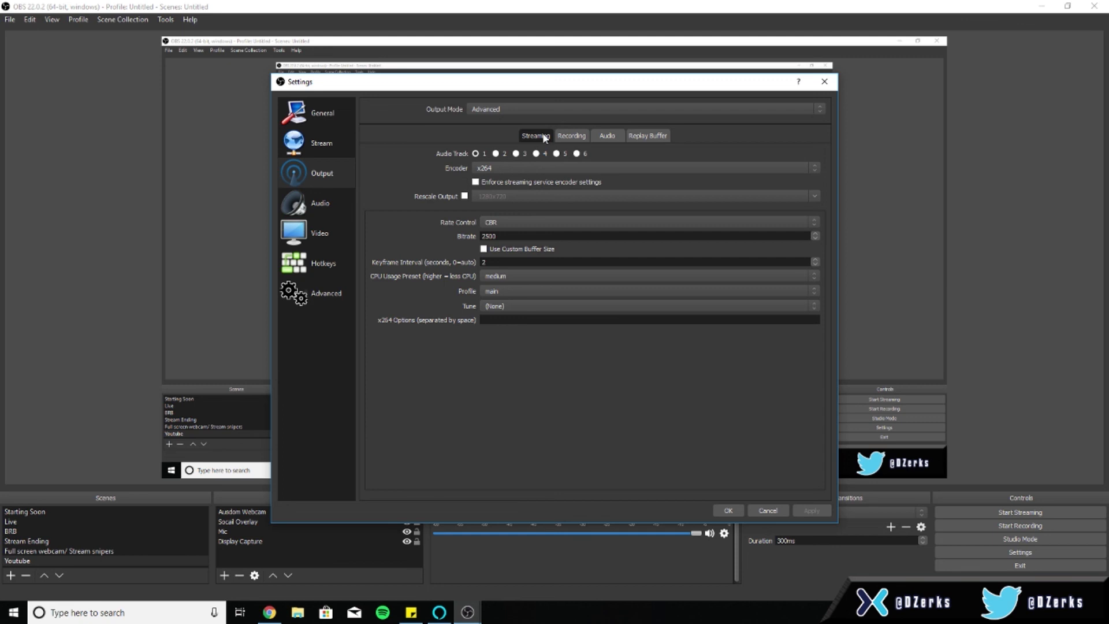
Step: Switch the streaming service to Mixer.com - RTMP with the US: Washington DC server
left_click(345, 141)
left_click(537, 137)
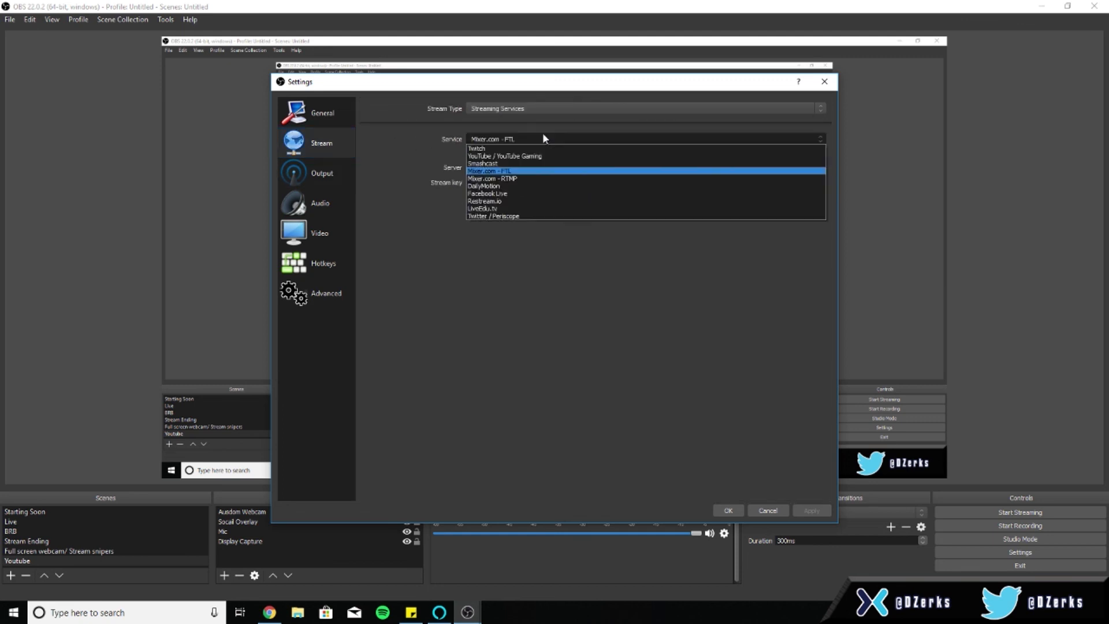
left_click(532, 177)
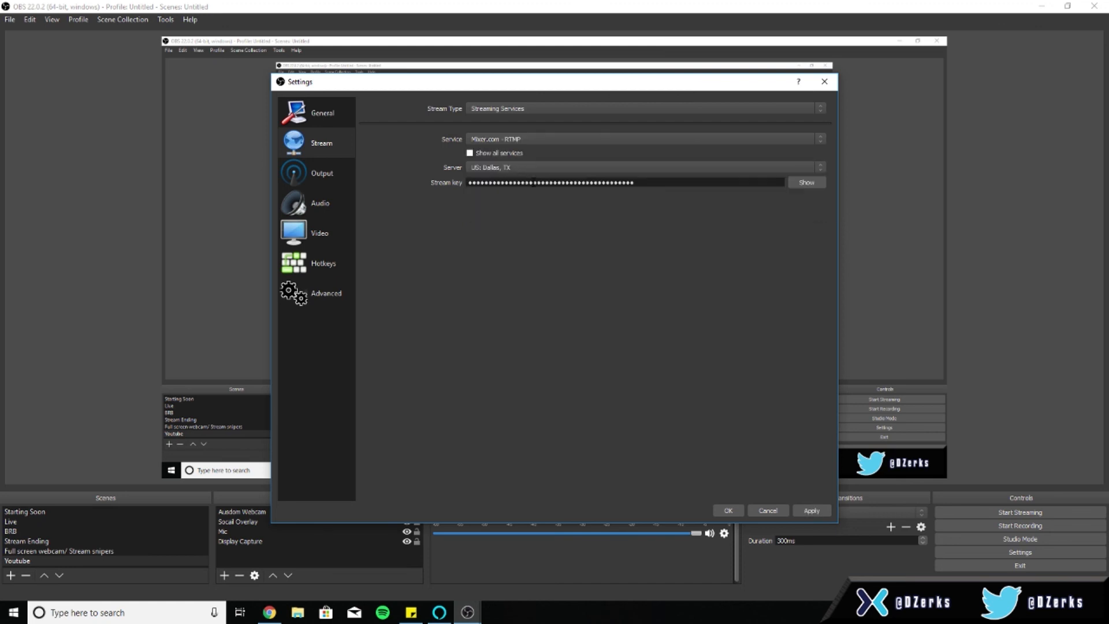
left_click(595, 169)
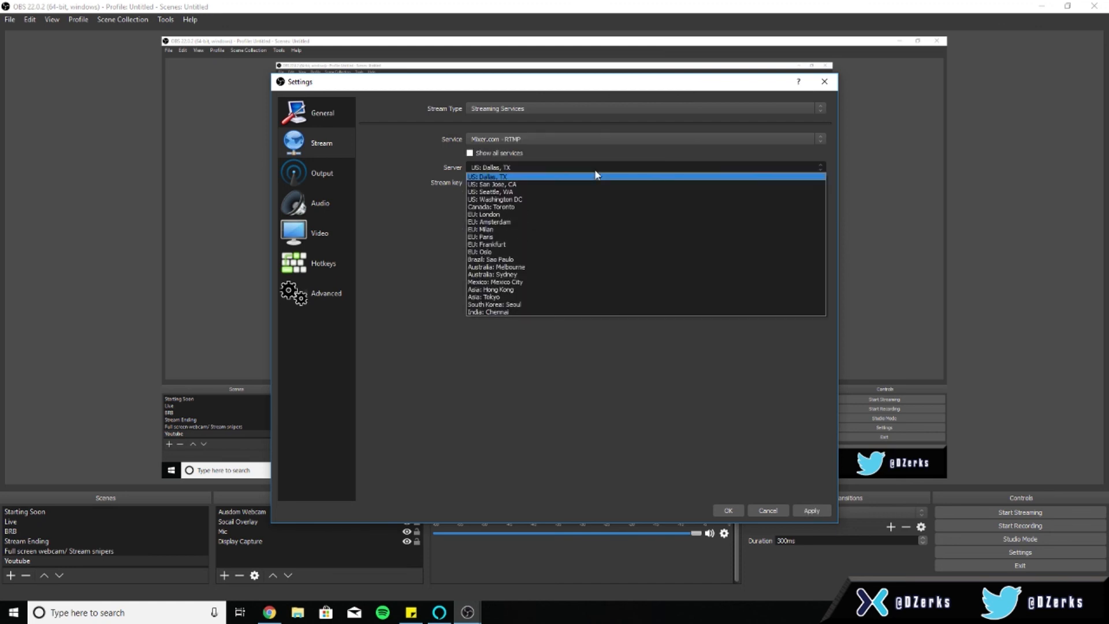
left_click(581, 199)
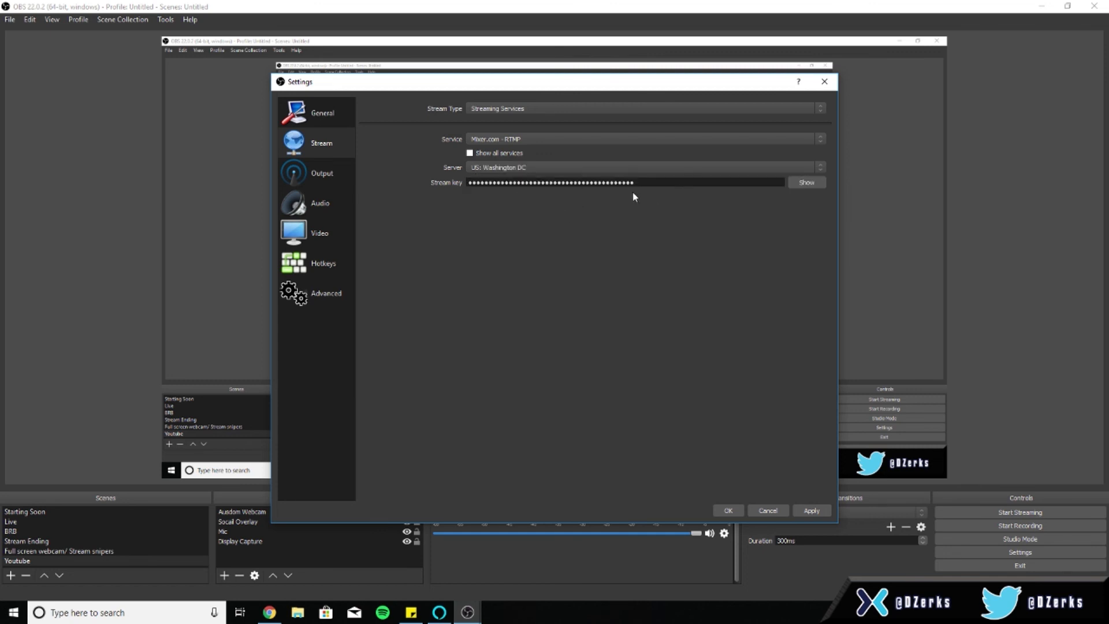
Step: Set the streaming output bitrate to 4500 and return to the stream service settings
left_click(327, 179)
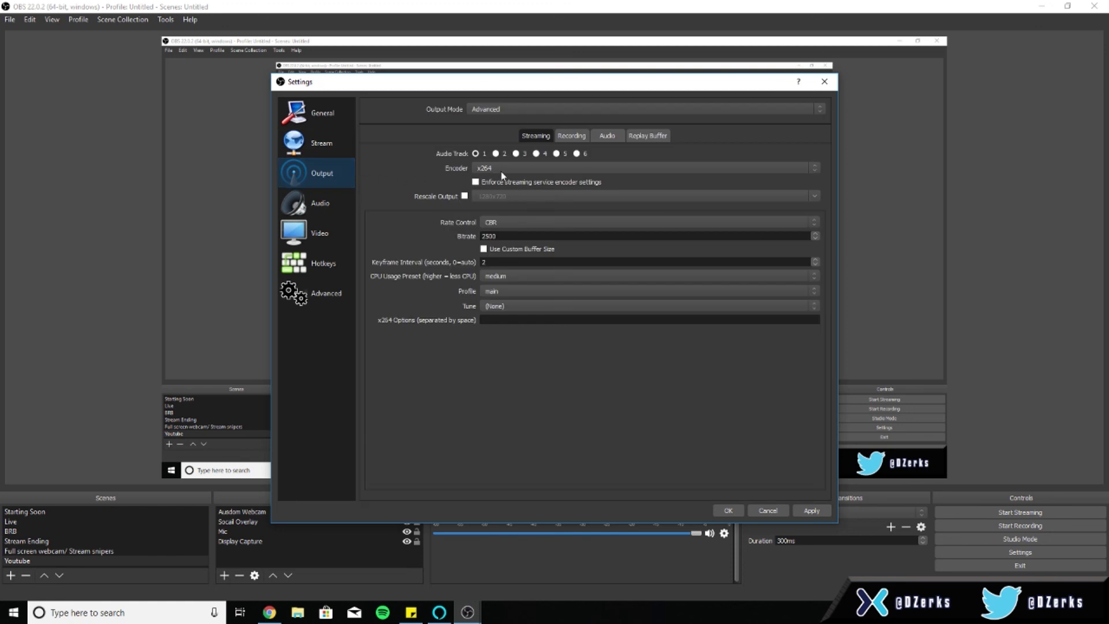
left_click_drag(532, 233, 446, 235)
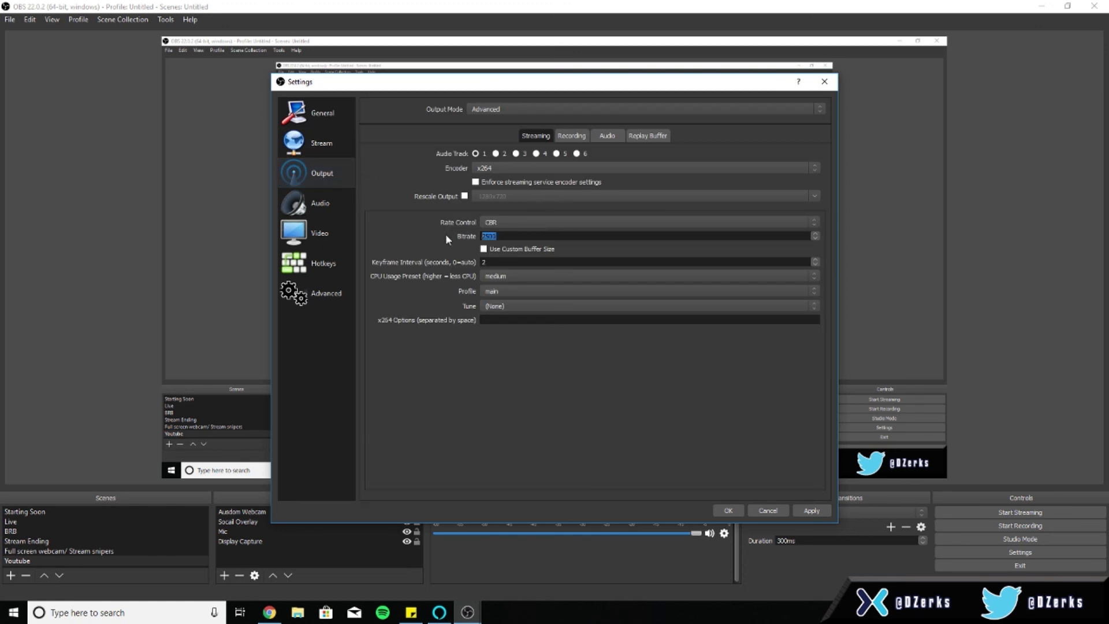
type("4500")
left_click(321, 143)
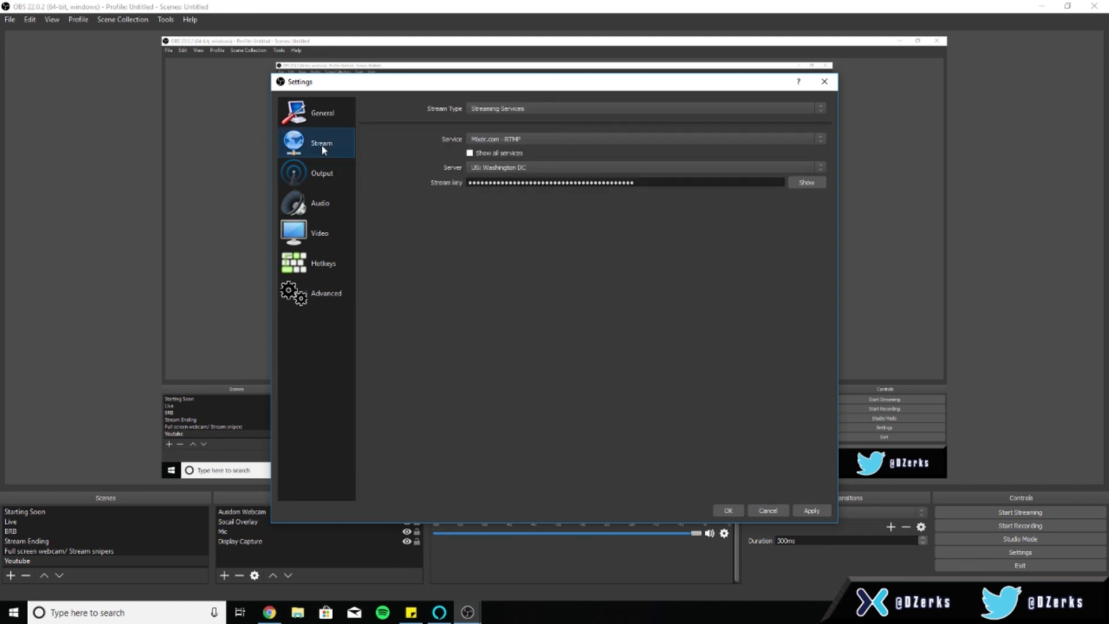